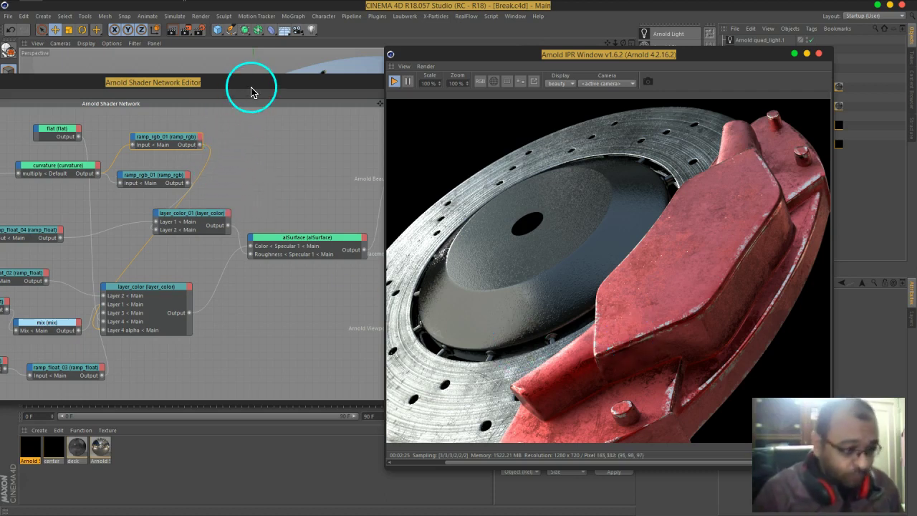
- Duplicate the flat node into empty space on the right of the shader network
left_click_drag(247, 89, 499, 63)
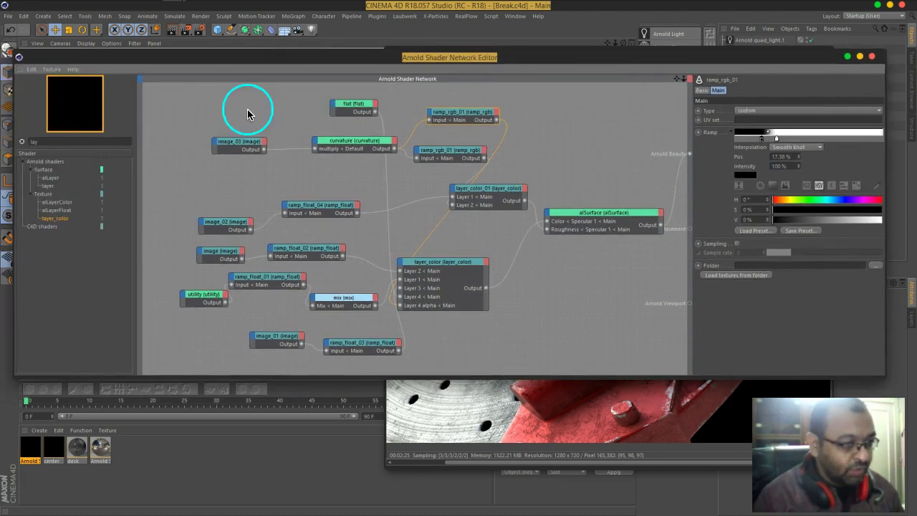
left_click(344, 101)
left_click_drag(430, 63, 327, 89)
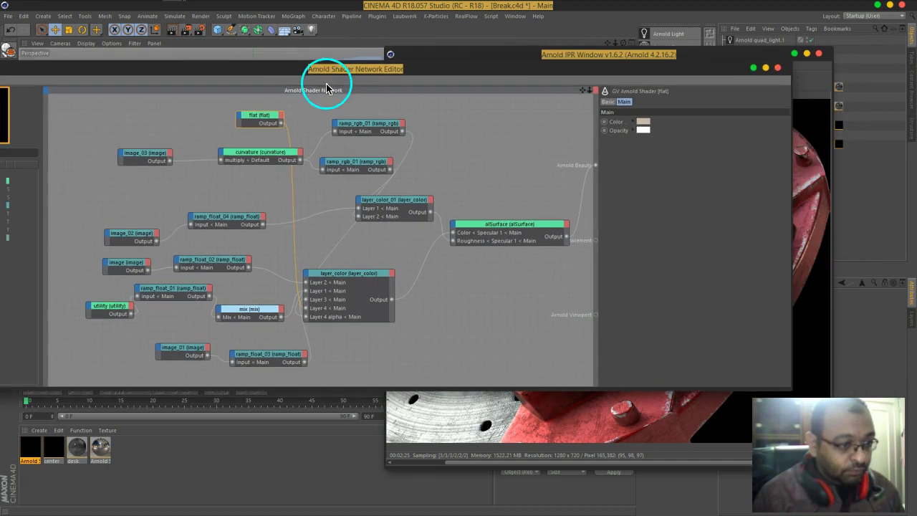
left_click_drag(252, 121, 502, 119, "ctrl")
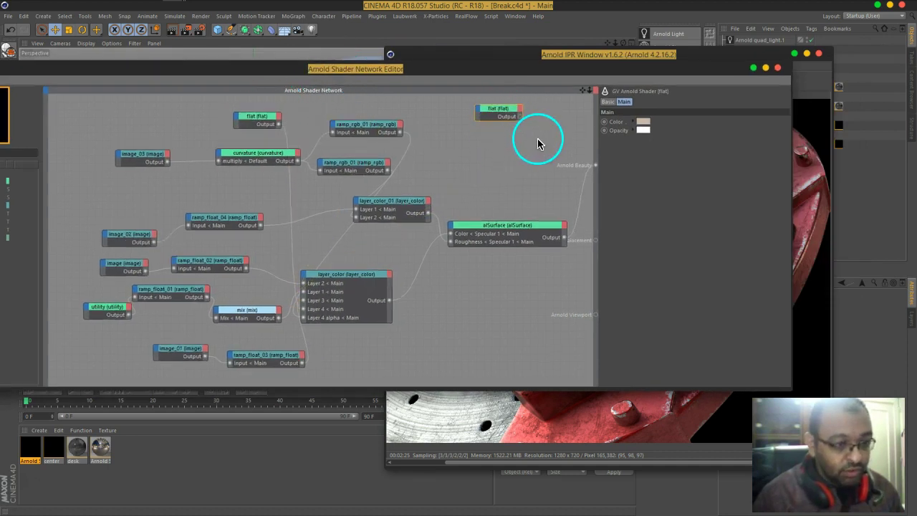
middle_click_drag(538, 143, 480, 161)
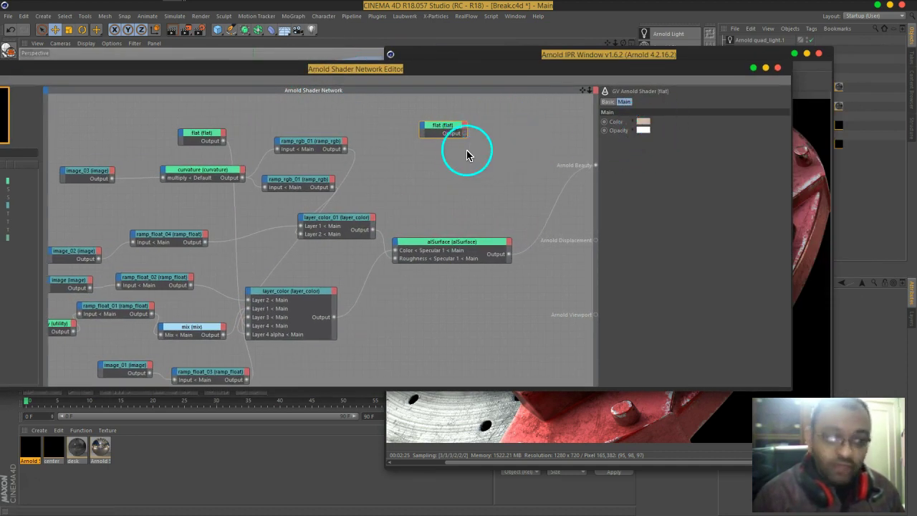
- Copy image_03 and curvature together beside the new flat copy
left_click_drag(508, 69, 492, 65)
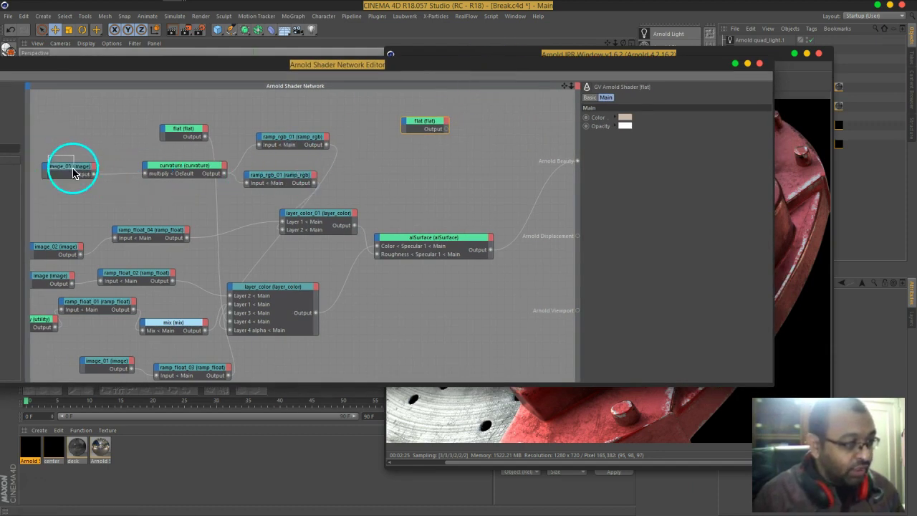
mouse_move(165, 195)
left_mouse_down()
mouse_move(439, 149)
mouse_move(487, 161)
left_mouse_up()
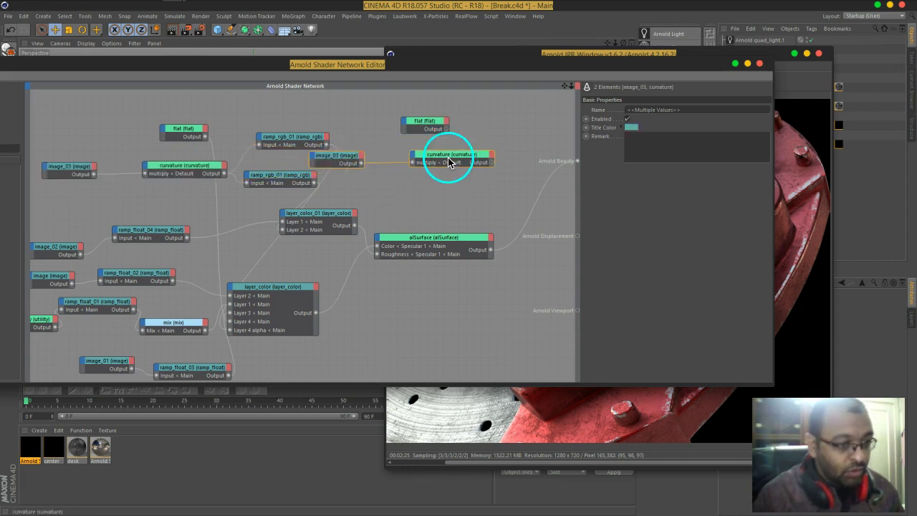
middle_click_drag(484, 185, 445, 190)
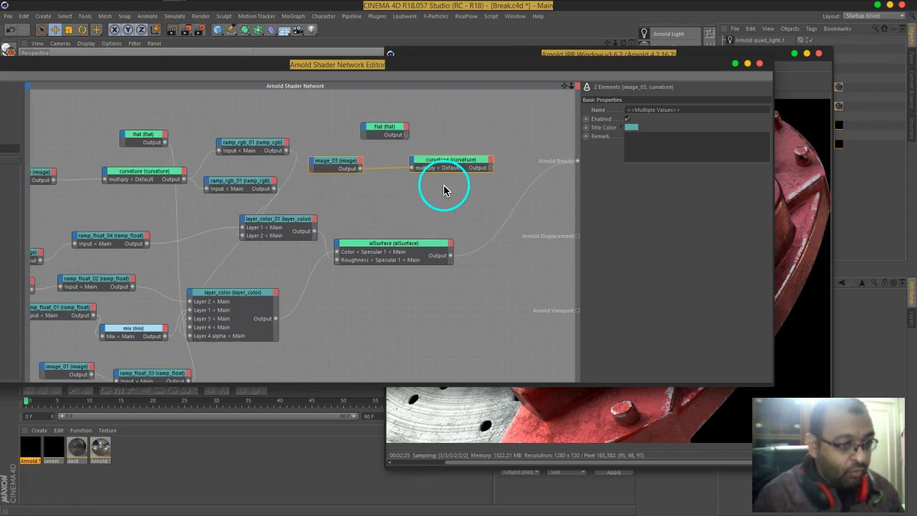
- Duplicate ramp_rgb_01 and wire the copy after the copied curvature into Arnold Beauty
left_click(252, 152)
left_click(513, 120)
mouse_move(254, 148)
left_mouse_down("ctrl")
mouse_move(462, 143)
mouse_move(491, 163)
left_mouse_up("ctrl")
left_click(492, 168)
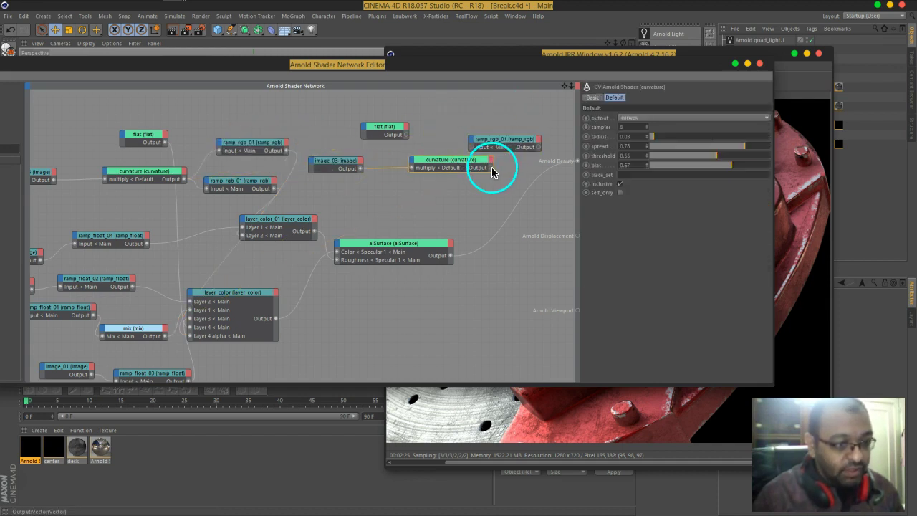
middle_click_drag(518, 174, 461, 179)
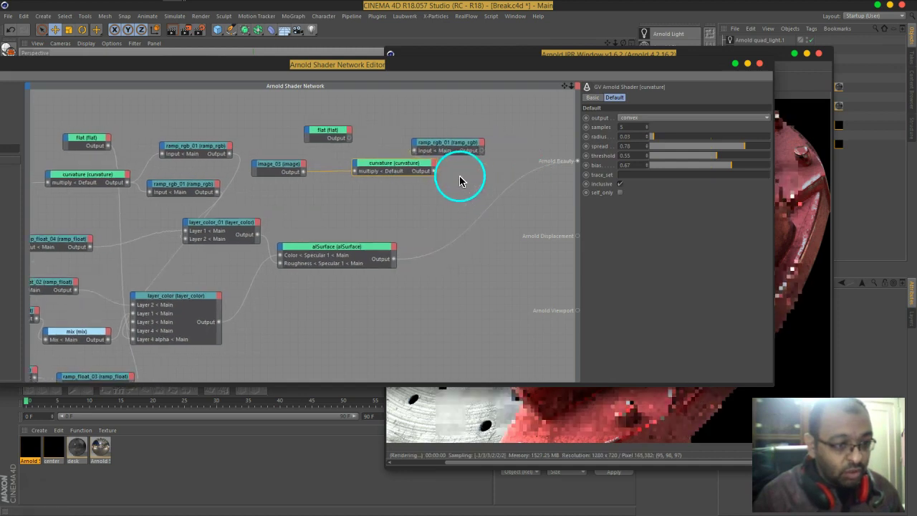
left_click_drag(483, 154, 565, 162)
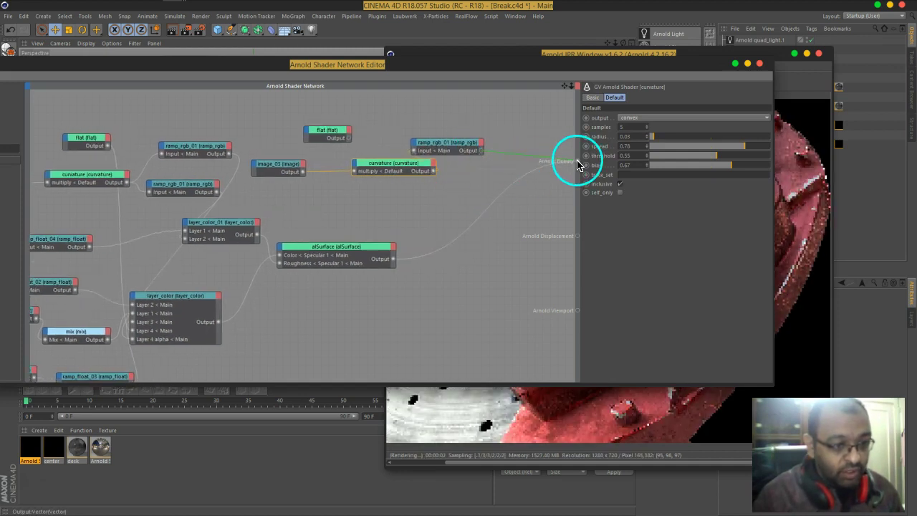
- Raise the copied curvature's spread to 0.86 and preview the mask in the render
left_click_drag(621, 62, 473, 73)
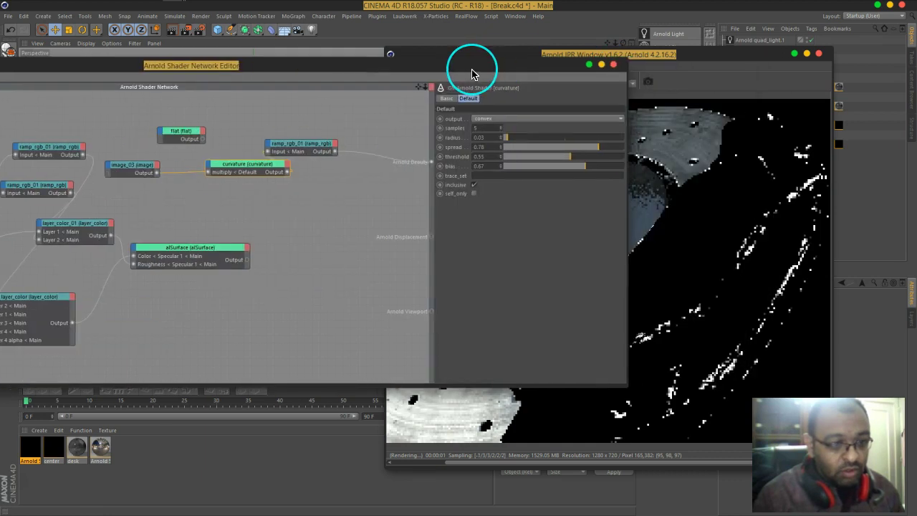
left_click_drag(306, 151, 341, 146)
left_click(256, 167)
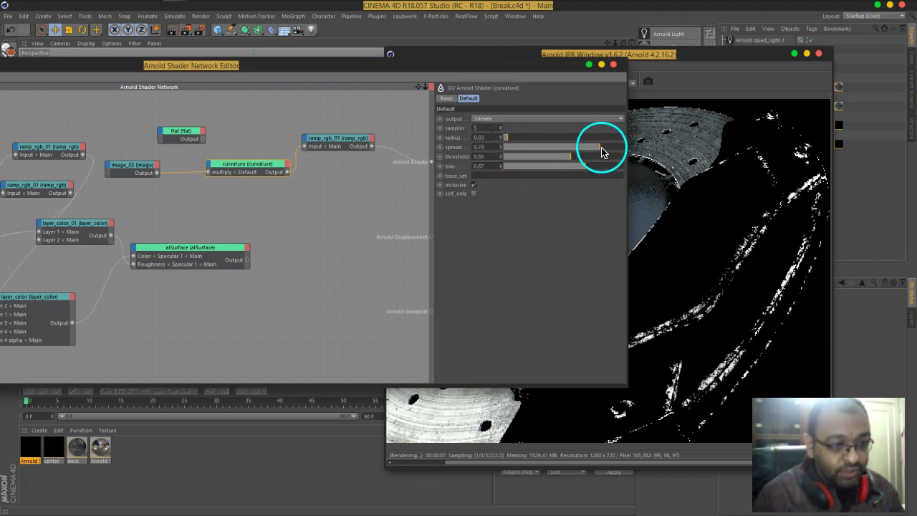
left_click_drag(601, 151, 611, 148)
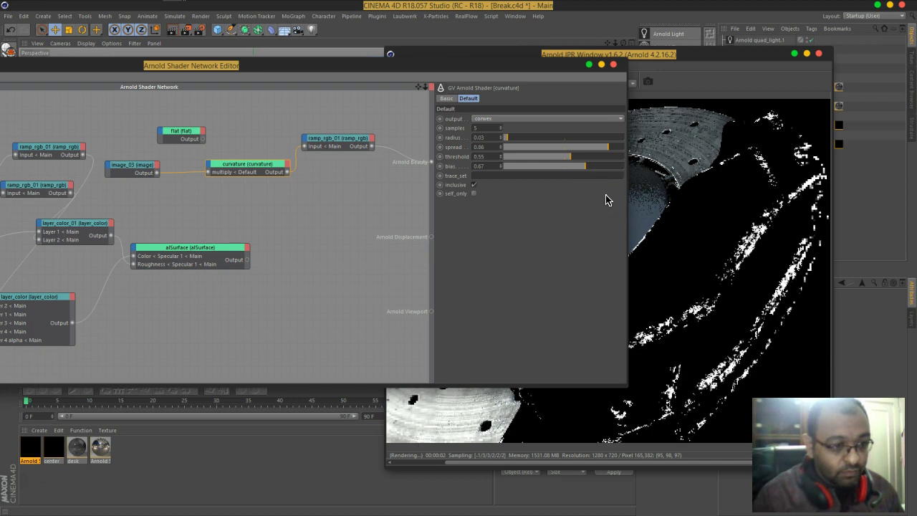
left_click(516, 162)
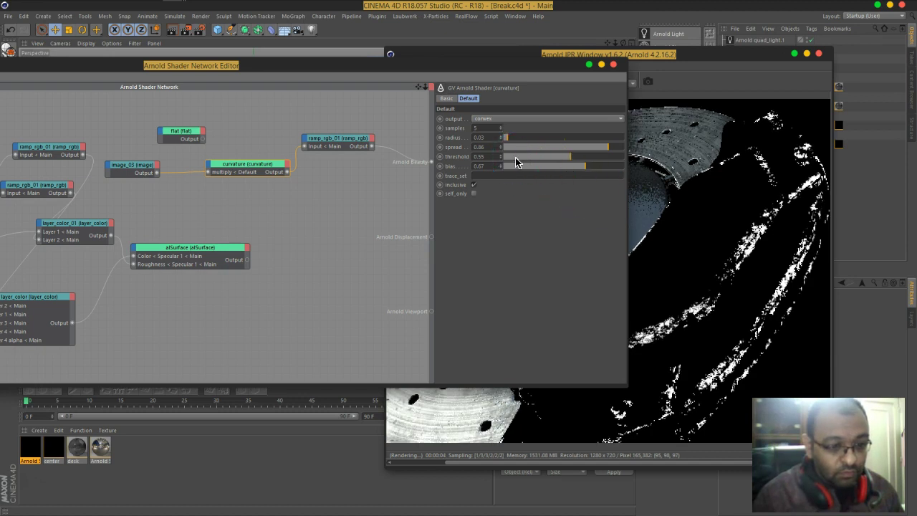
left_click_drag(510, 85, 375, 80)
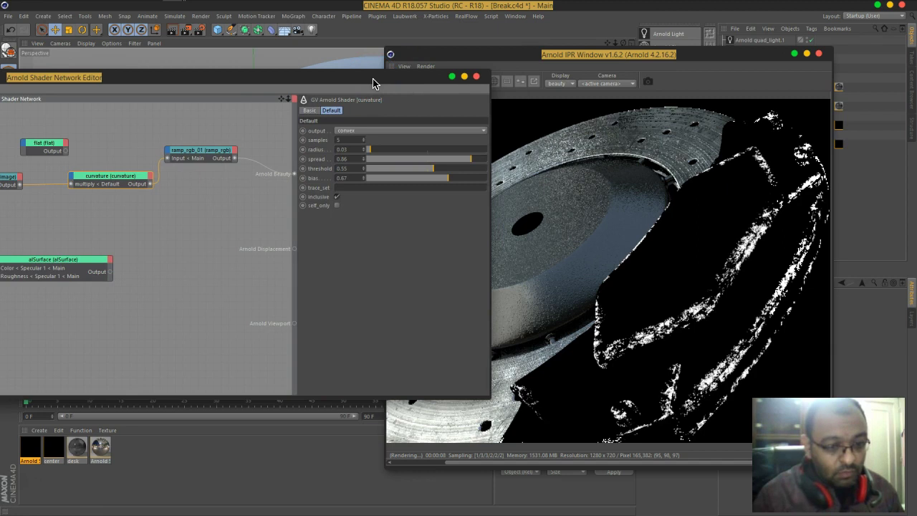
- Set the curvature copy's output to concave, radius 0.07 and threshold 0.19
left_click(374, 132)
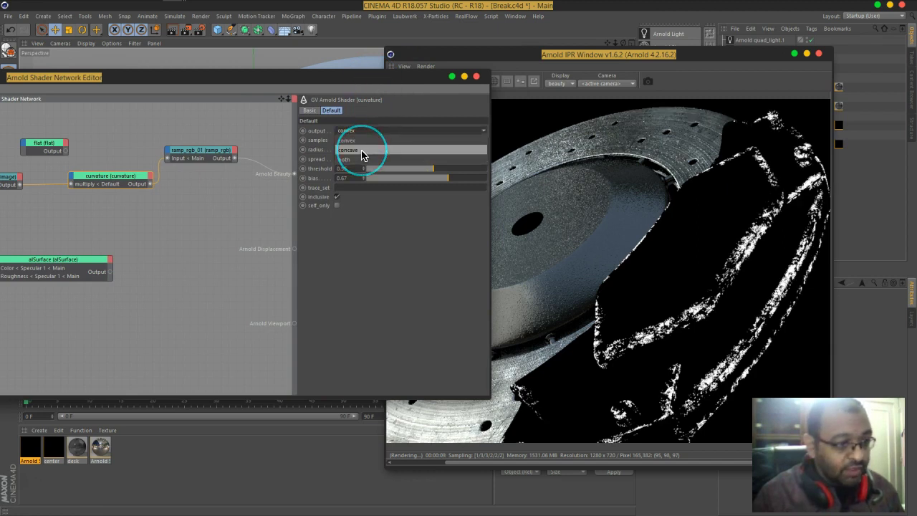
left_click(362, 151)
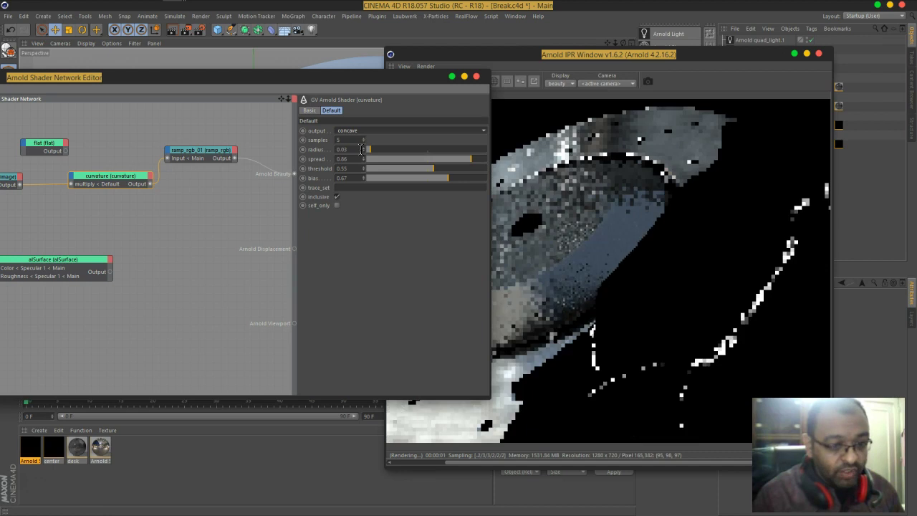
double_click(343, 149)
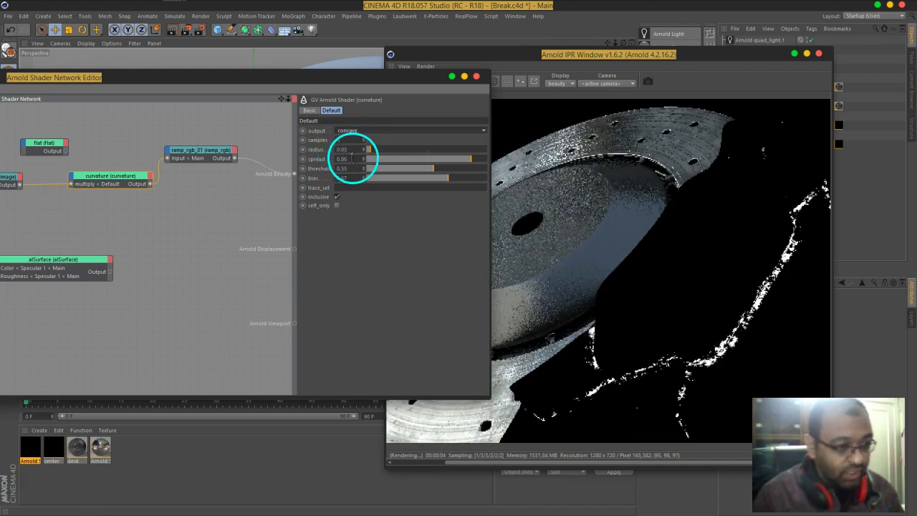
left_click_drag(379, 81, 459, 74)
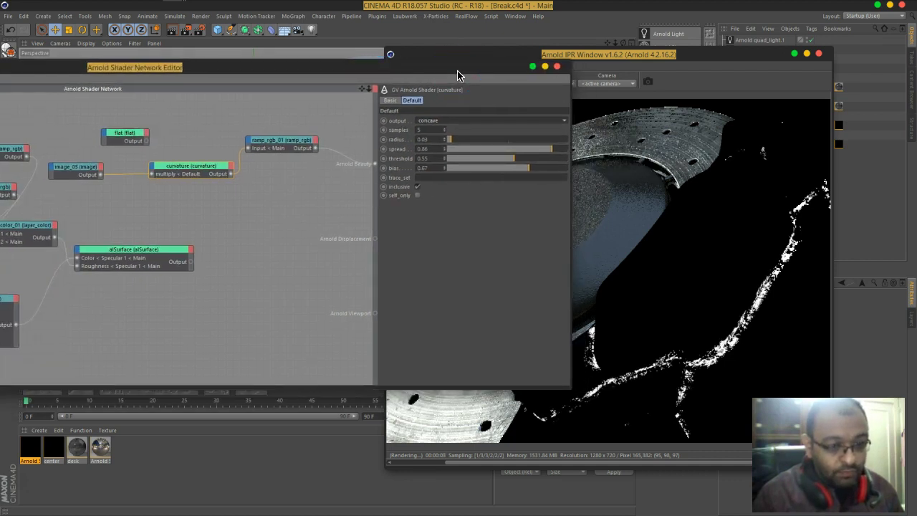
left_click_drag(458, 74, 420, 76)
left_click(406, 149)
left_click_drag(415, 141, 418, 142)
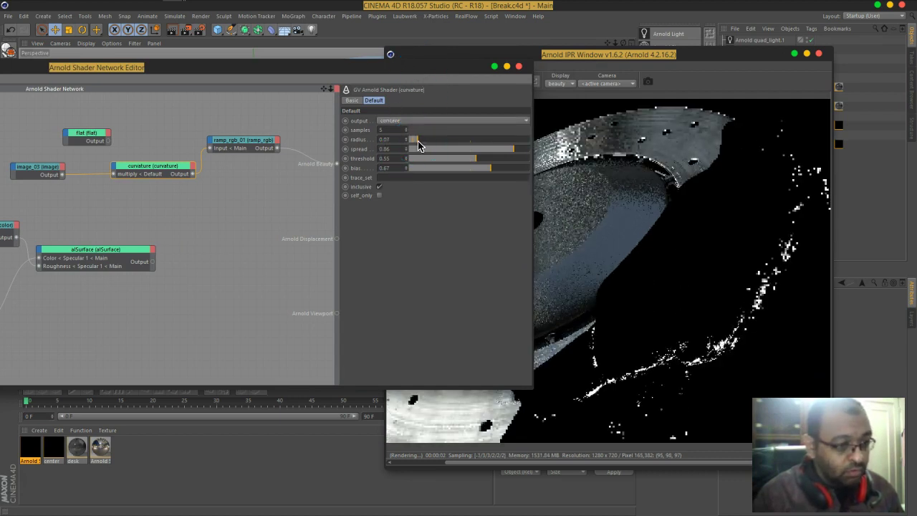
left_click(462, 171)
left_click_drag(470, 160, 439, 175)
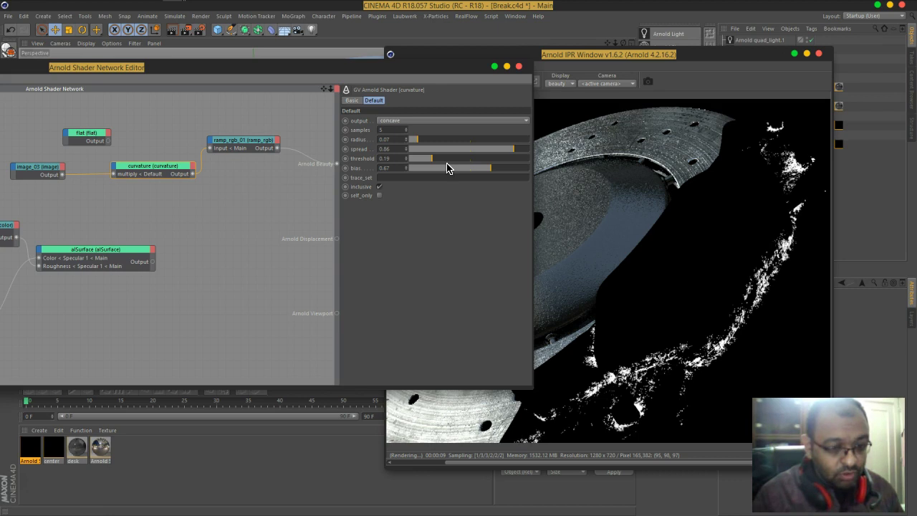
- Move the ramp_rgb_01 white knot left to 13.44%
left_click(249, 148)
mouse_move(423, 152)
left_mouse_down()
mouse_move(462, 157)
mouse_move(377, 153)
left_mouse_up()
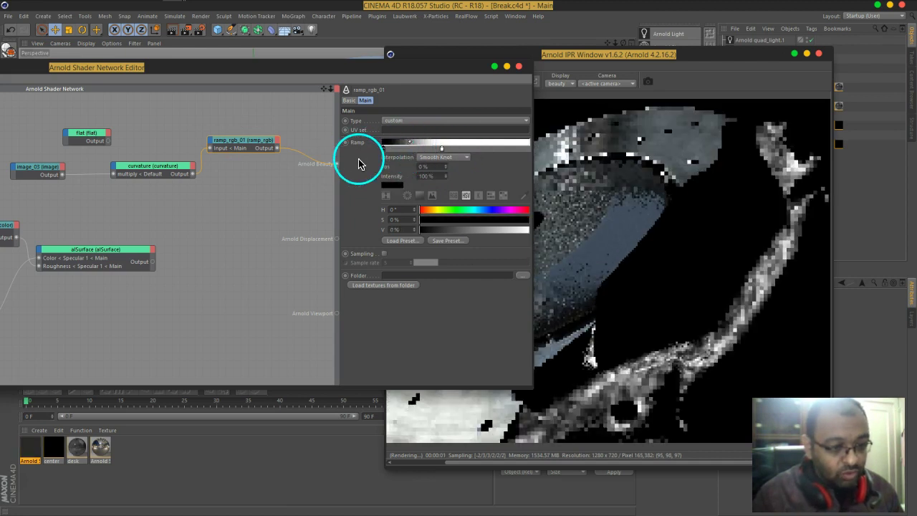
left_click_drag(443, 152, 403, 149)
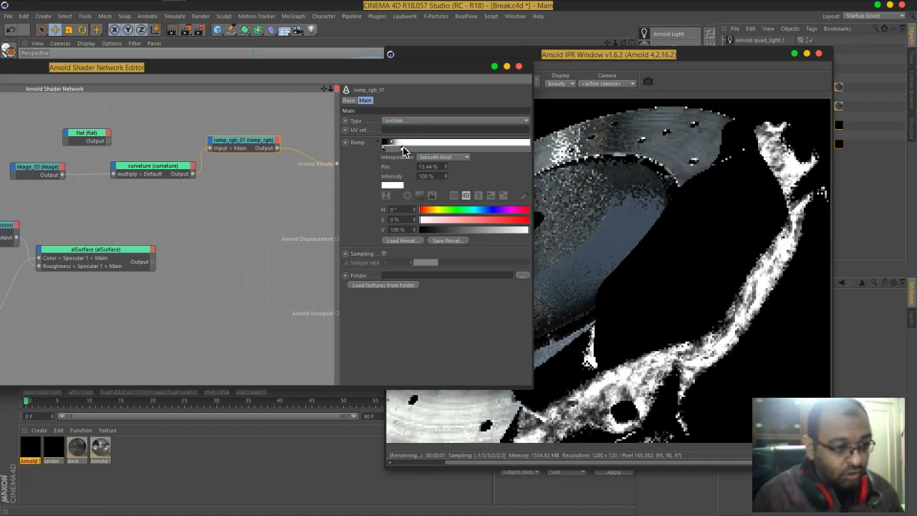
left_click(405, 152)
- Set the curvature copy's threshold to 0.41 and bias to 0.5
left_click(183, 170)
left_click(183, 170)
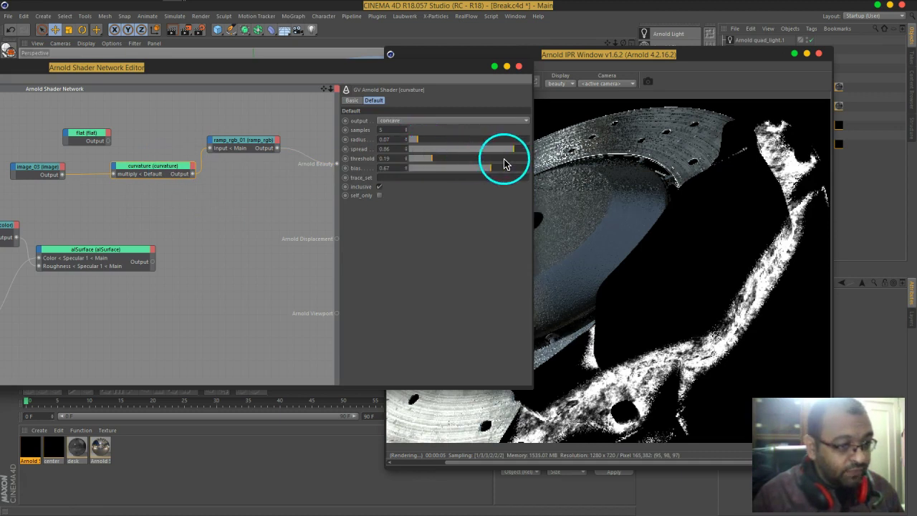
mouse_move(430, 158)
left_mouse_down()
mouse_move(465, 162)
mouse_move(445, 176)
left_mouse_up()
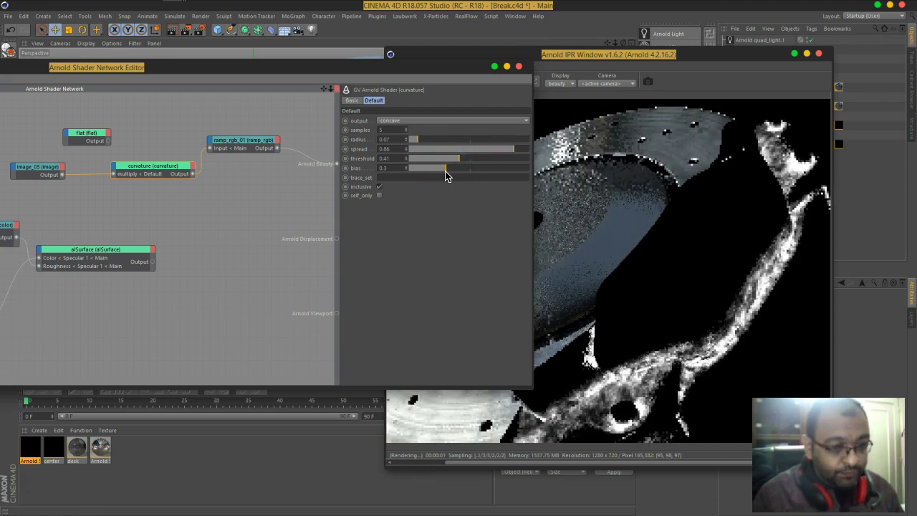
- Lower the curvature radius to 0.05
left_click(429, 190)
left_click_drag(419, 140, 414, 141)
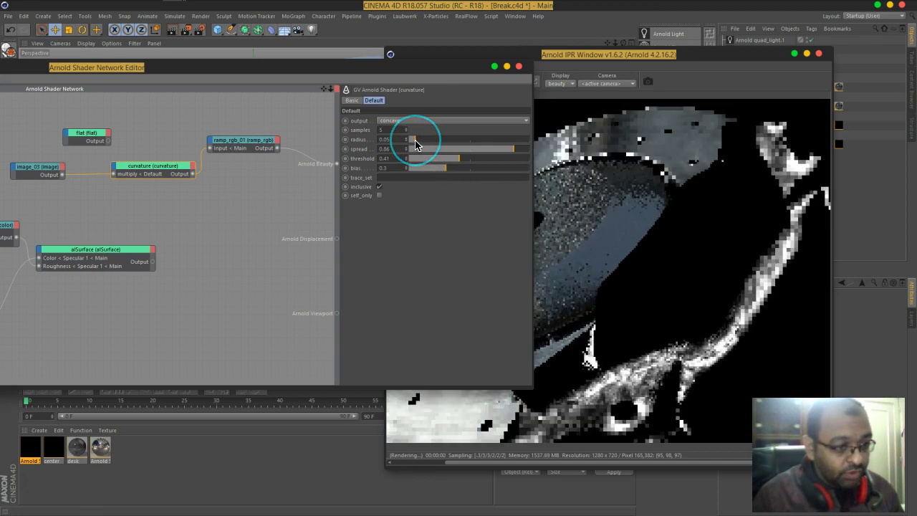
left_click(365, 189)
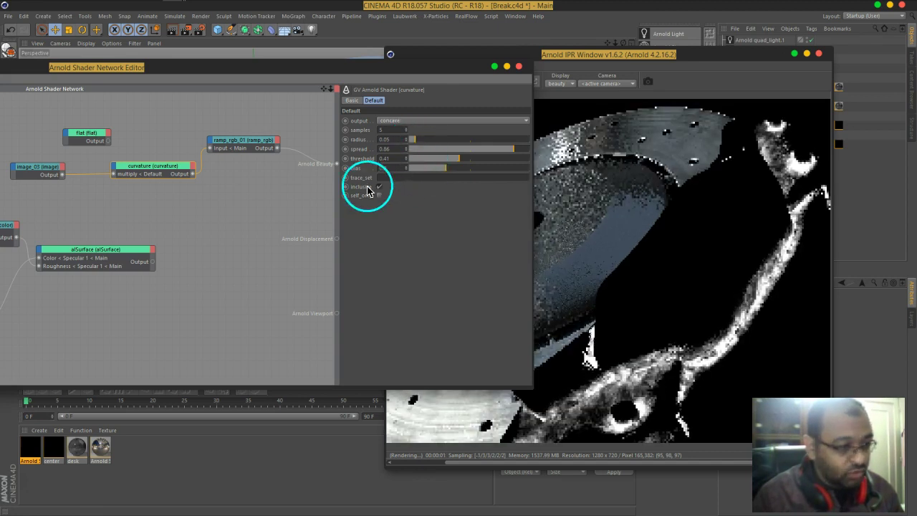
- Set the ramp's black knot to 3.61% and white knot to 22.3%
left_click(250, 148)
mouse_move(405, 149)
left_mouse_down()
mouse_move(422, 149)
mouse_move(390, 153)
left_mouse_up()
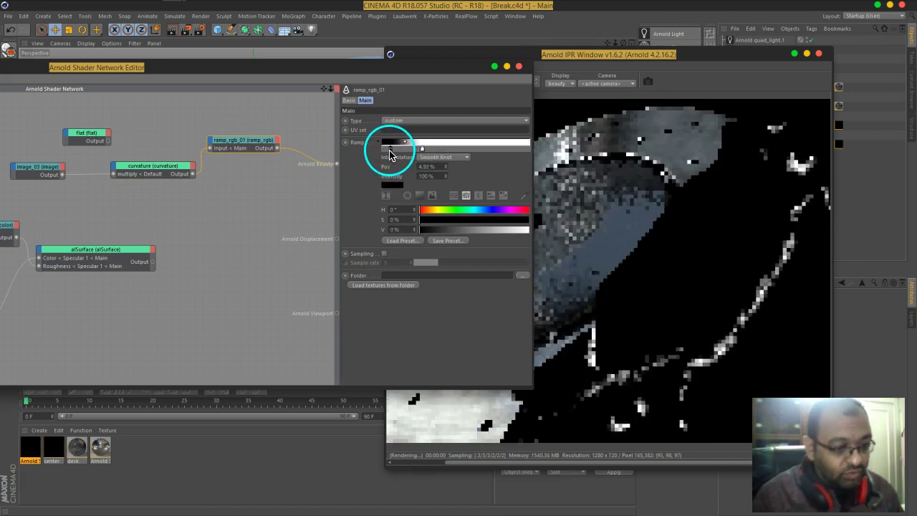
left_click_drag(390, 153, 415, 152)
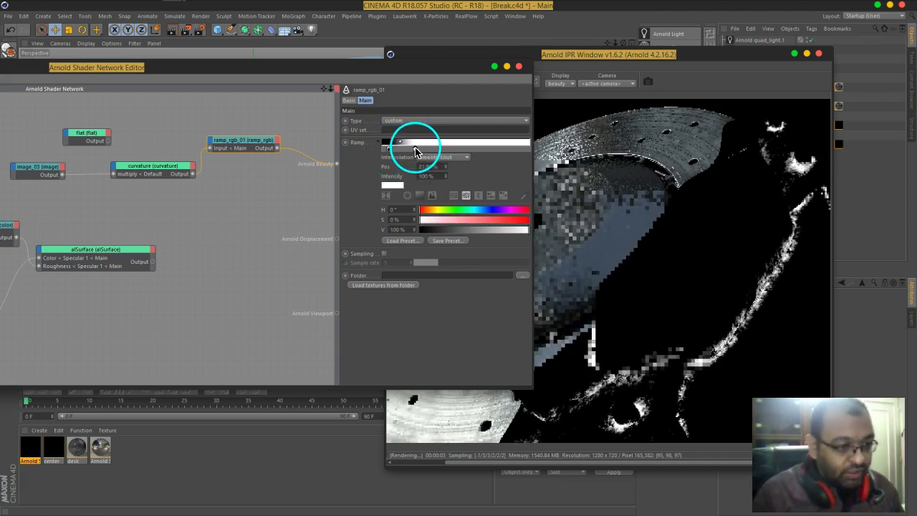
left_click_drag(415, 151, 402, 154)
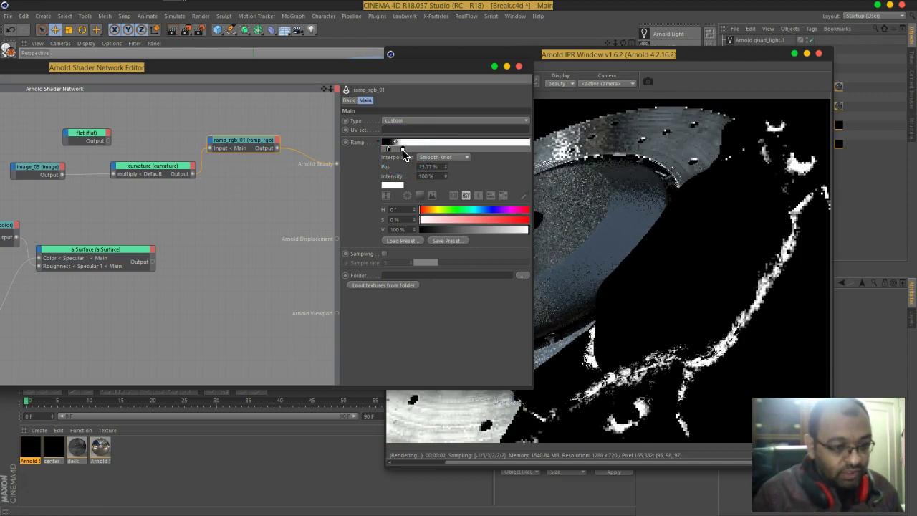
left_click_drag(403, 153, 416, 154)
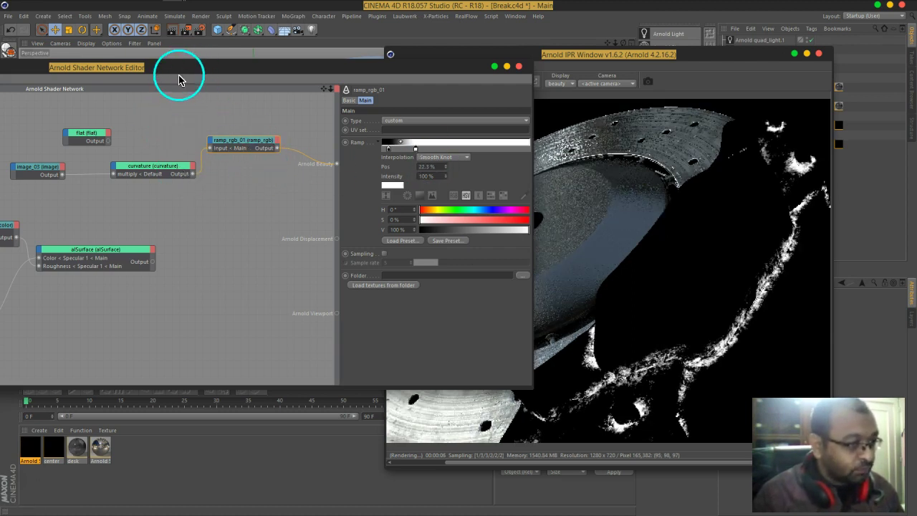
left_click_drag(179, 71, 502, 82)
- Add layer_color_02 with flat in Layer 1, ramp_rgb_01 as mask, output to Arnold Beauty
left_click(56, 161)
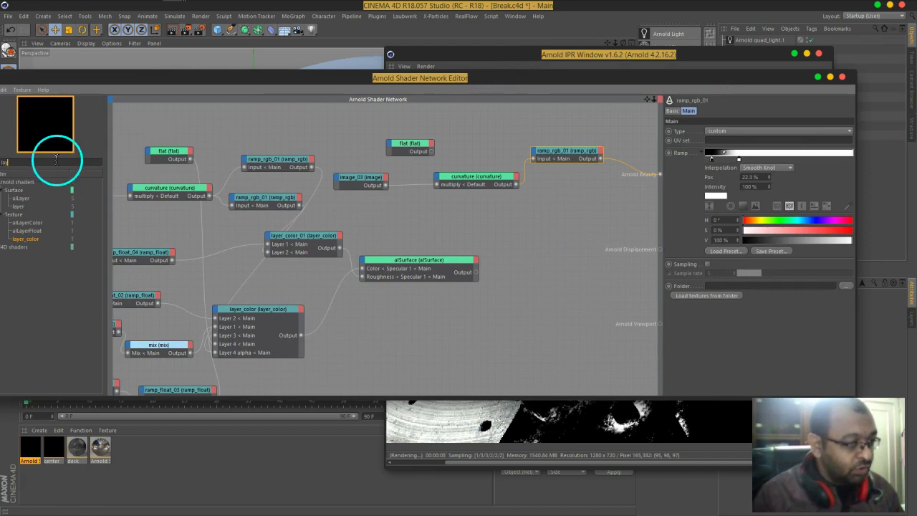
left_click(592, 205)
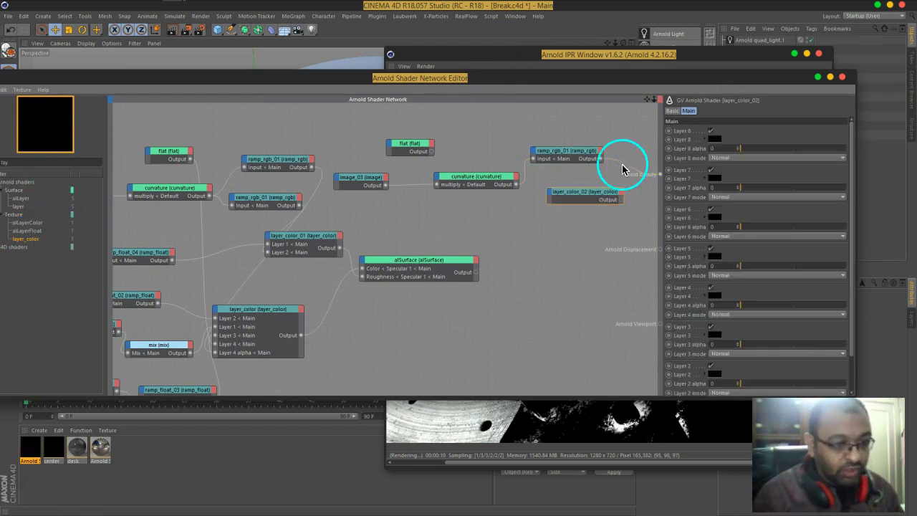
left_click_drag(620, 86, 440, 101)
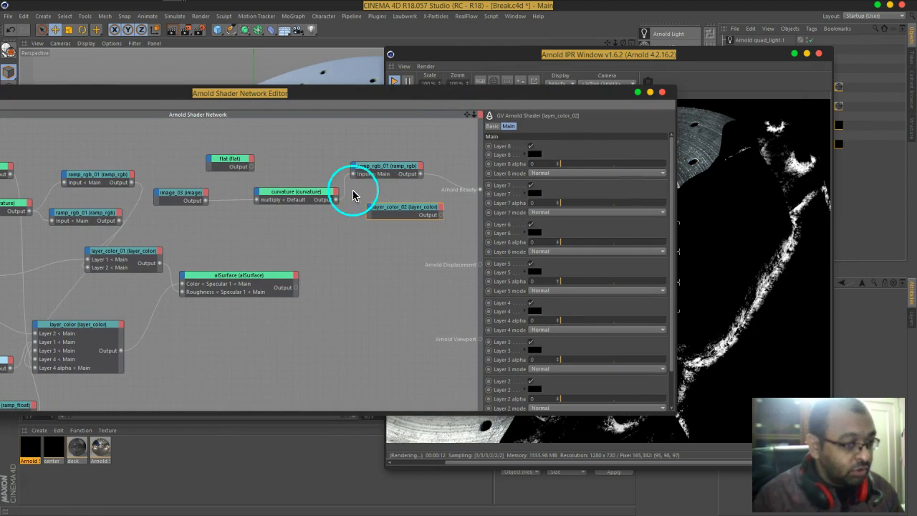
mouse_move(215, 163)
left_mouse_down()
mouse_move(322, 240)
mouse_move(339, 290)
left_mouse_up()
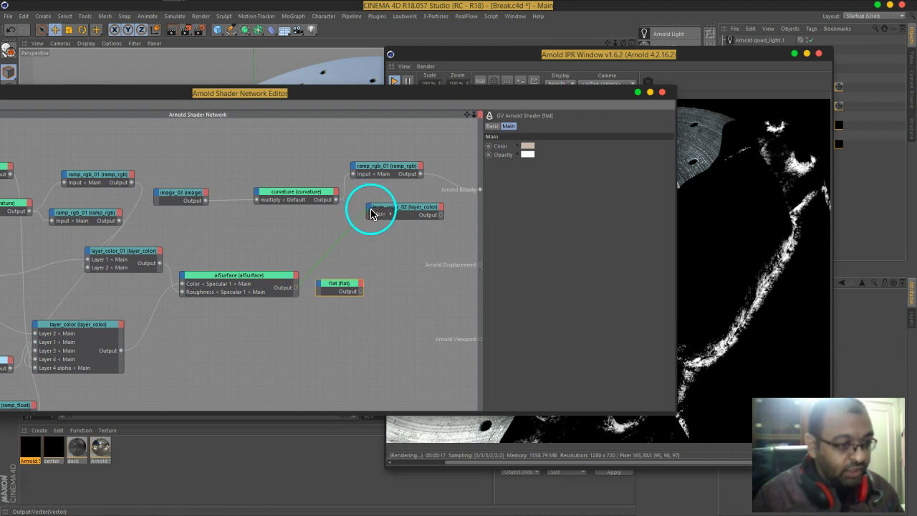
left_click_drag(372, 213, 409, 348)
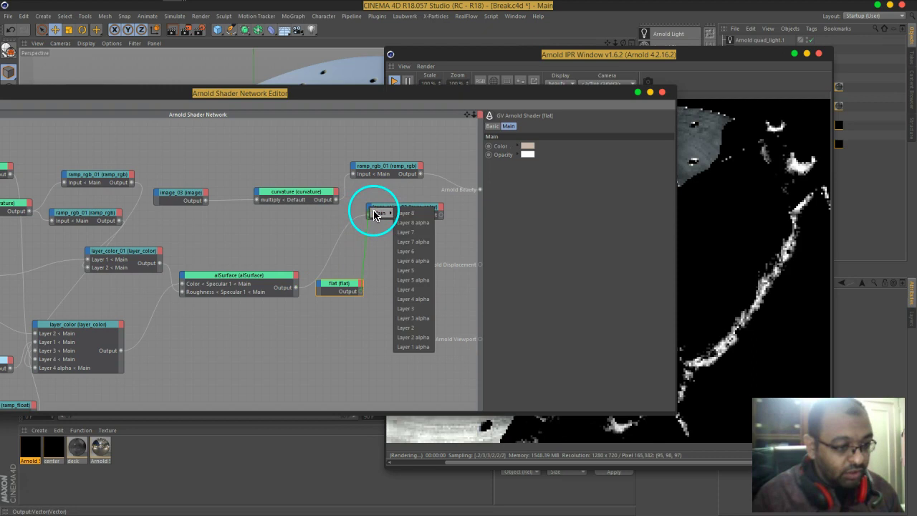
left_click_drag(370, 212, 415, 322)
left_click_drag(428, 225, 481, 190)
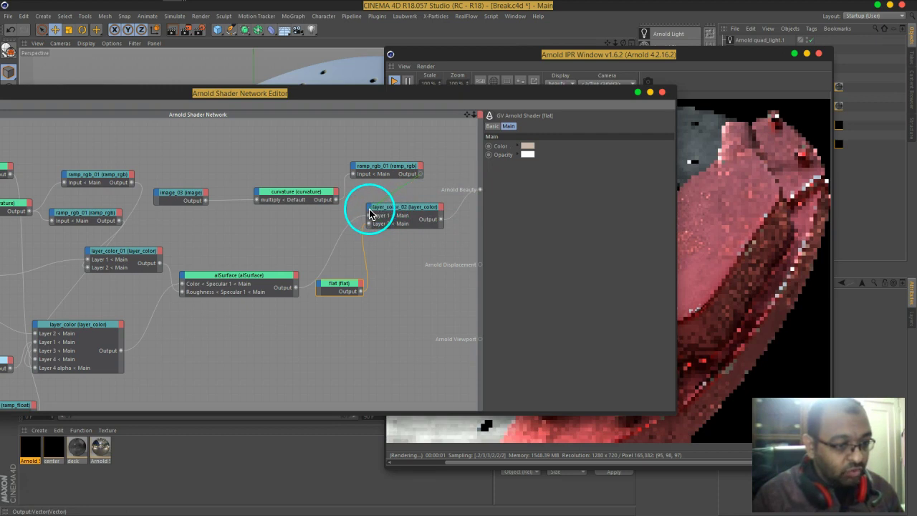
left_click_drag(370, 212, 415, 324)
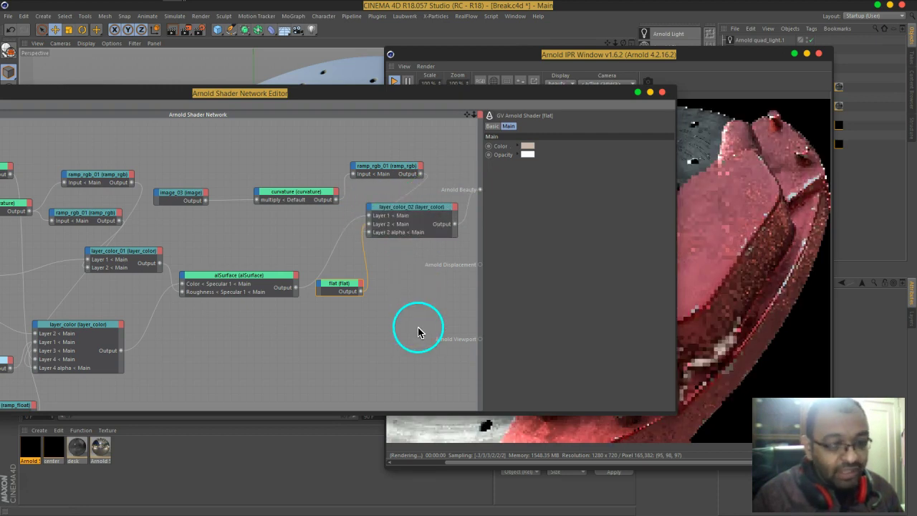
- Rearrange the curvature and ramp_rgb_01 nodes beside layer_color_02
left_click_drag(499, 94, 440, 101)
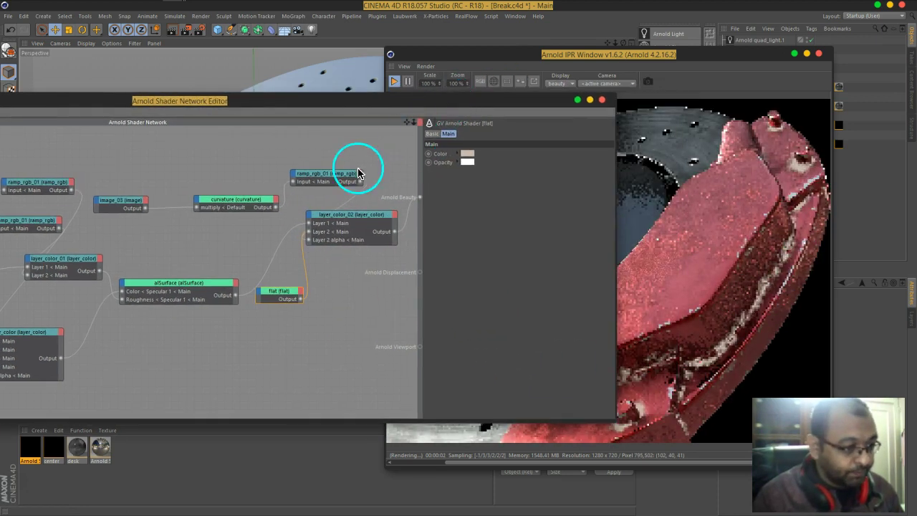
left_click_drag(279, 198, 242, 154)
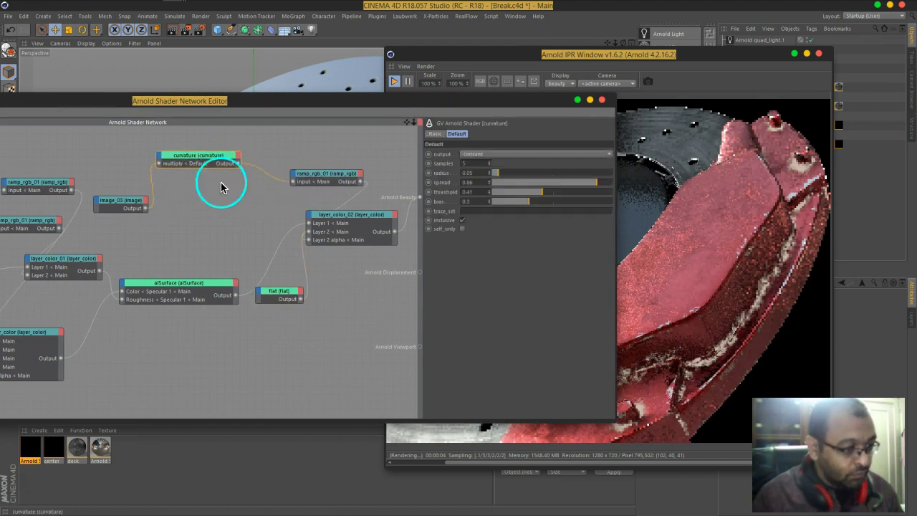
mouse_move(311, 176)
left_mouse_down()
mouse_move(248, 192)
mouse_move(233, 209)
left_mouse_up()
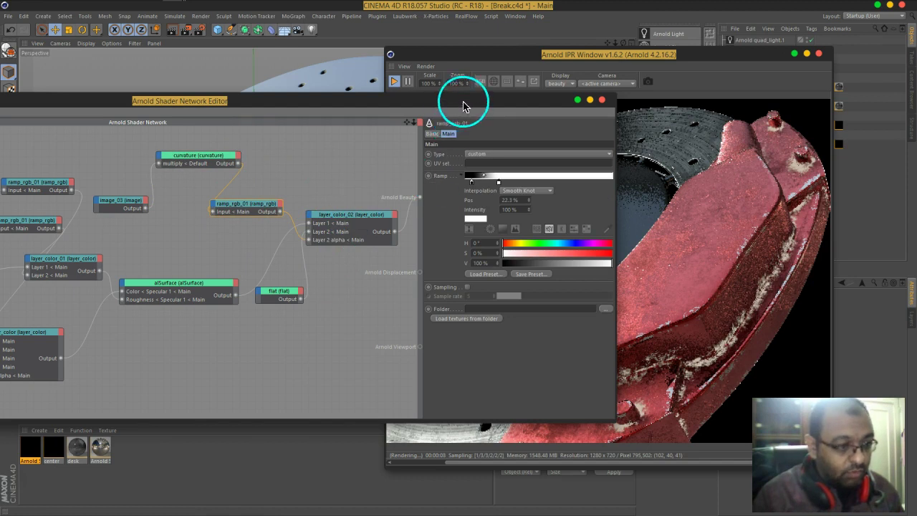
left_click_drag(463, 106, 430, 75)
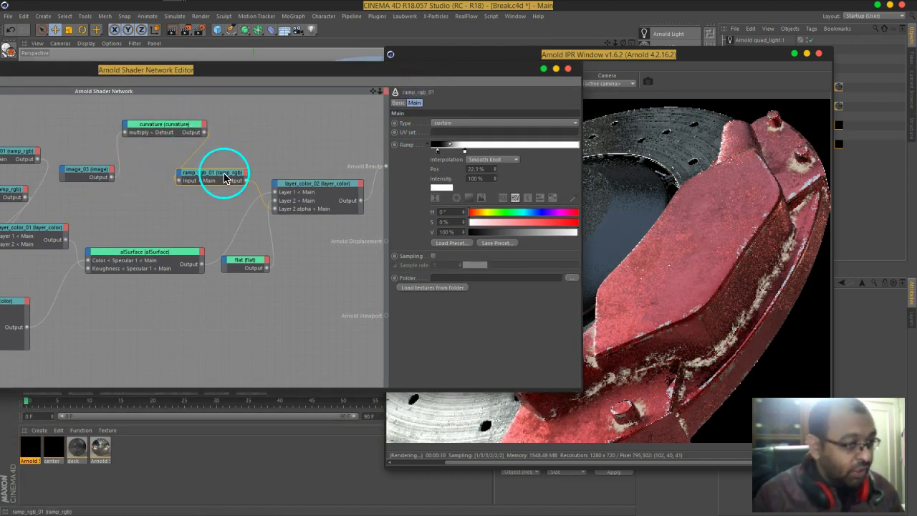
- Darken the flat shader's Opacity to grey
left_click(242, 262)
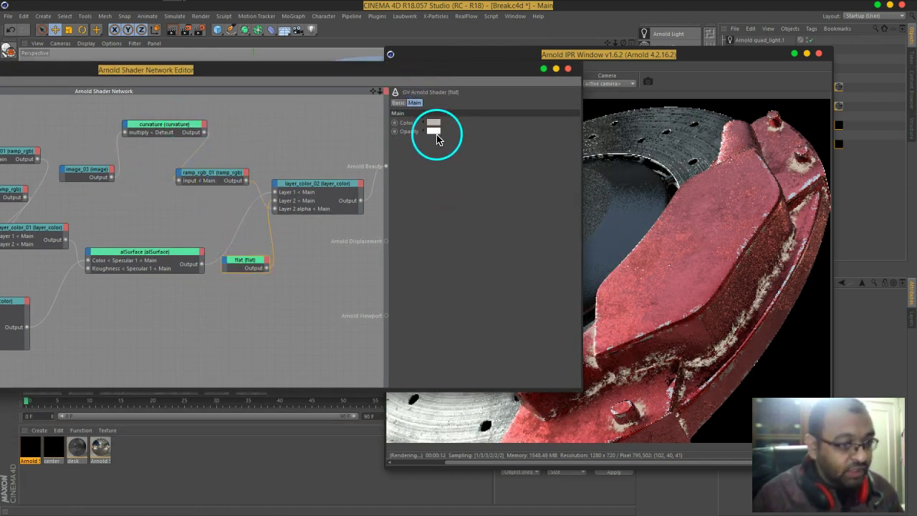
left_click(435, 132)
left_click_drag(488, 159, 436, 159)
left_click(420, 167)
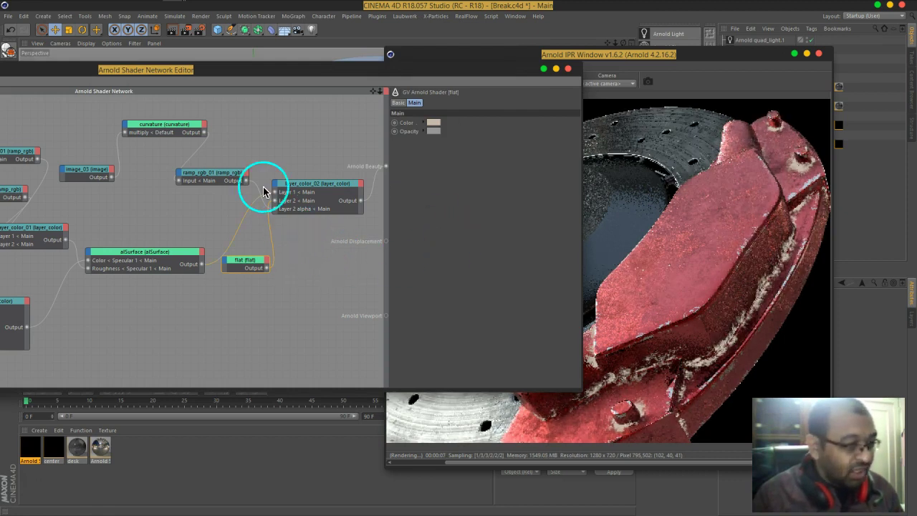
- Move the ramp_rgb_01 white knot to about 58%
left_click(211, 180)
left_click(440, 185)
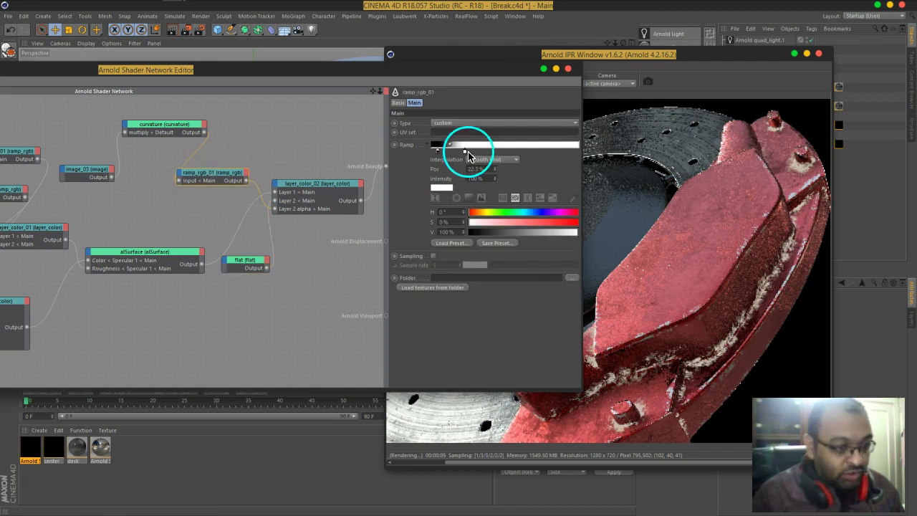
left_click_drag(469, 156, 516, 154)
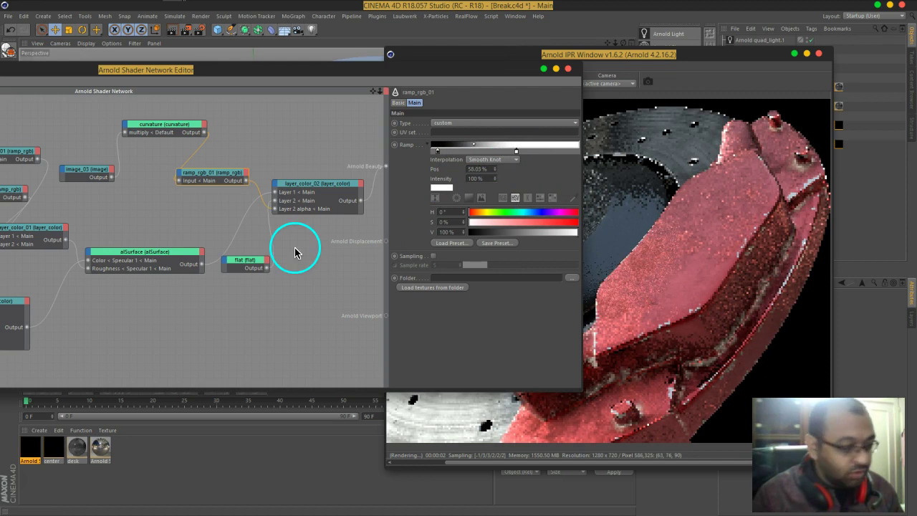
- Set the flat shader's colour to light grey
left_click(248, 261)
left_click(431, 128)
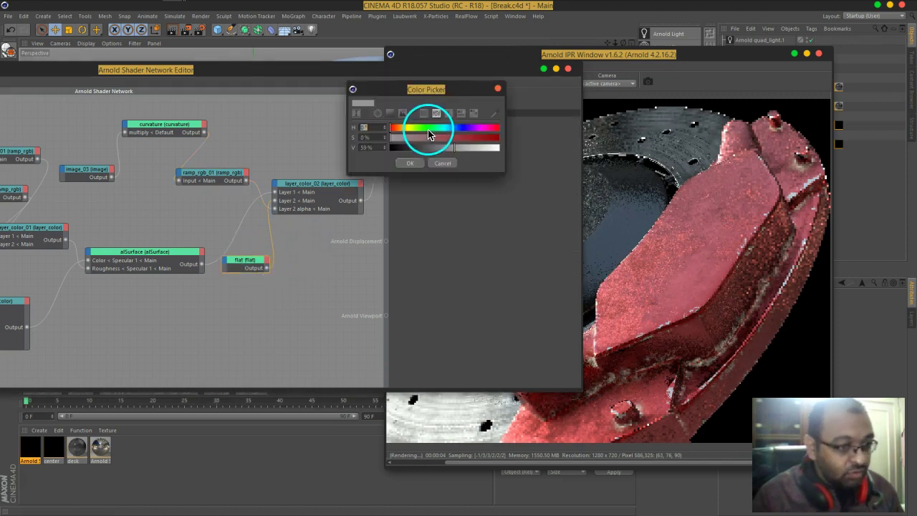
left_click_drag(452, 148, 462, 148)
left_click(410, 162)
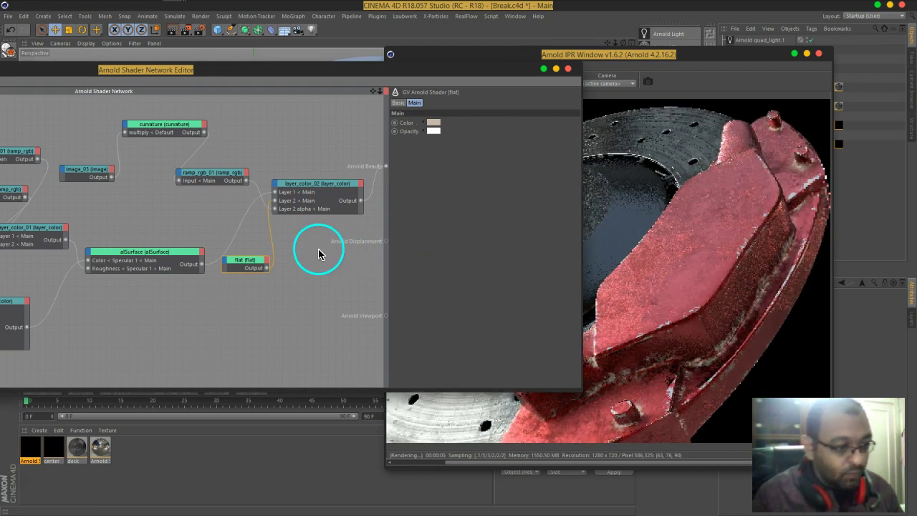
- Select the ramp_rgb_01 black knot at 0%
left_click(220, 179)
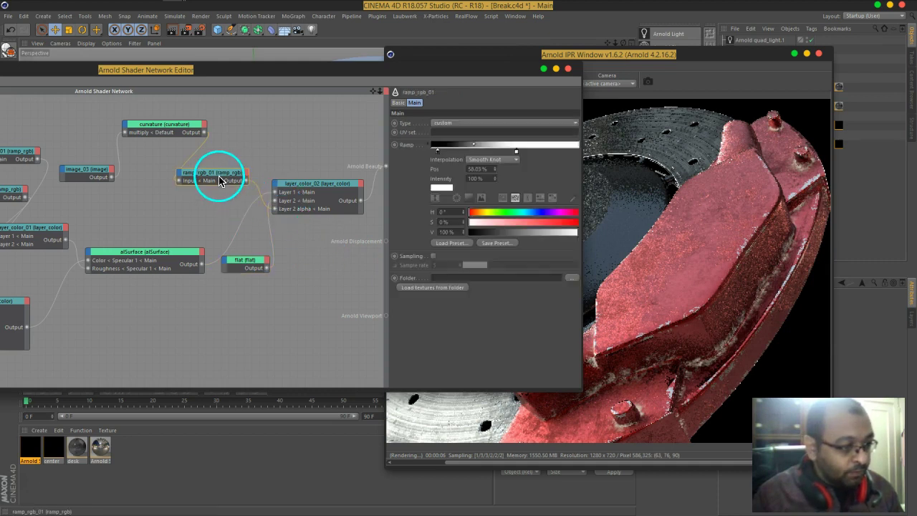
left_click(432, 150)
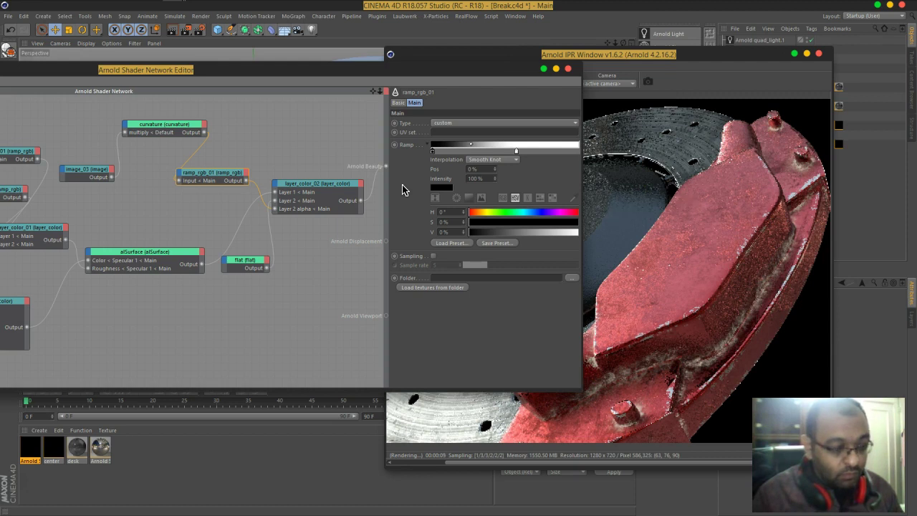
left_click_drag(309, 251, 275, 263)
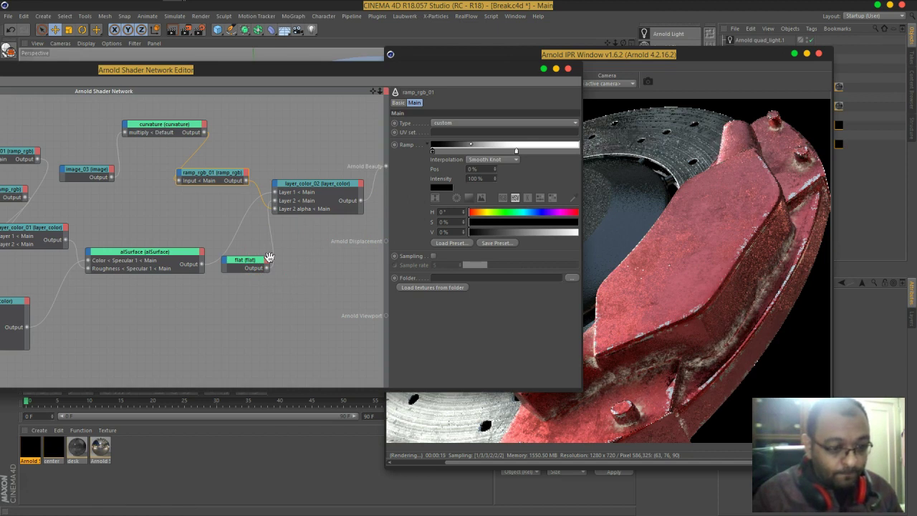
- Change the flat colour to warm beige (H 31, S 30, V 64)
left_click(148, 123)
left_click(246, 263)
left_click(447, 161)
left_click(433, 122)
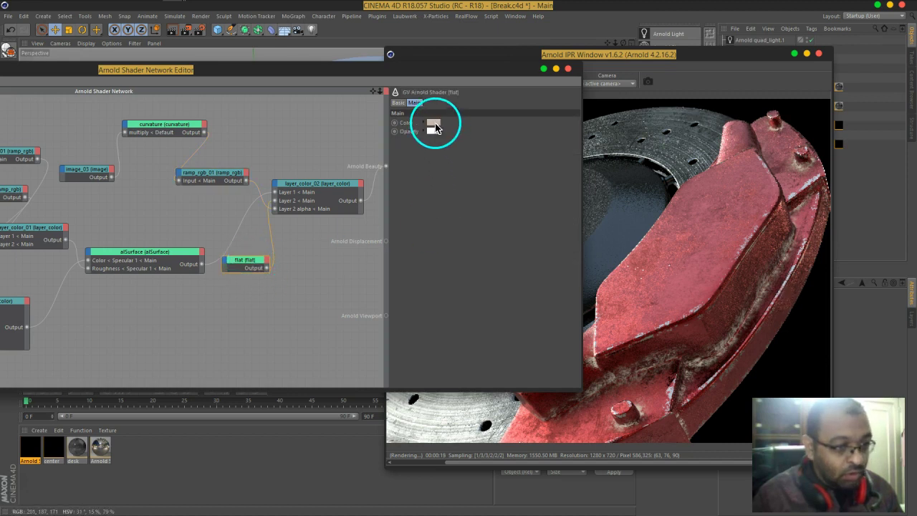
left_click_drag(481, 144, 471, 144)
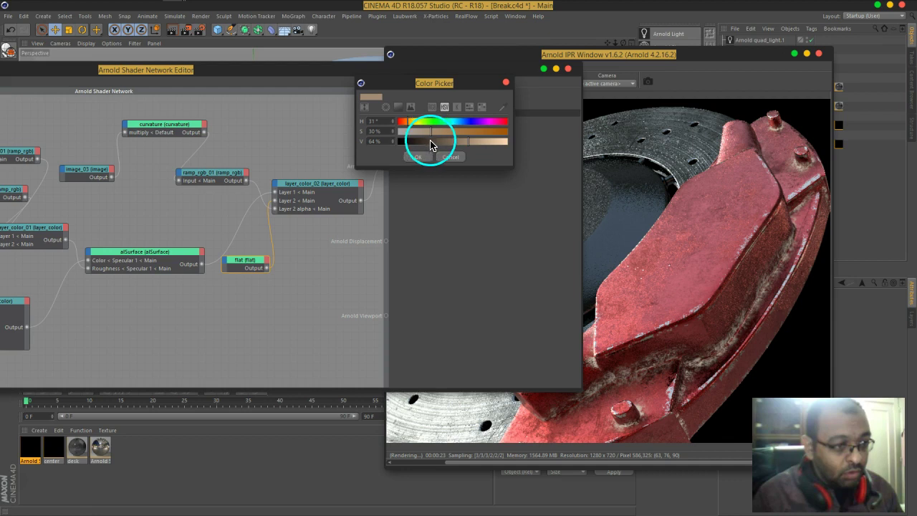
left_click(418, 158)
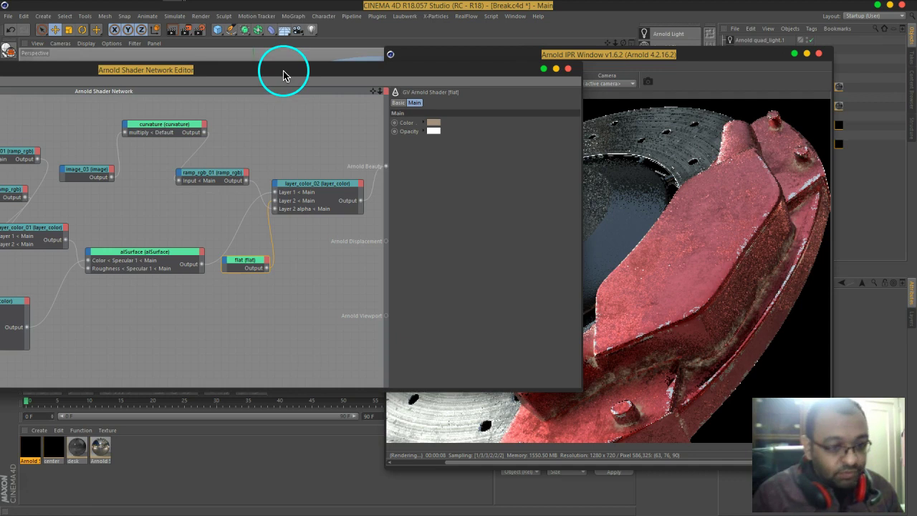
- Add an image shader loading the BW13.png grunge texture, copied into the project
left_click_drag(283, 74, 511, 102)
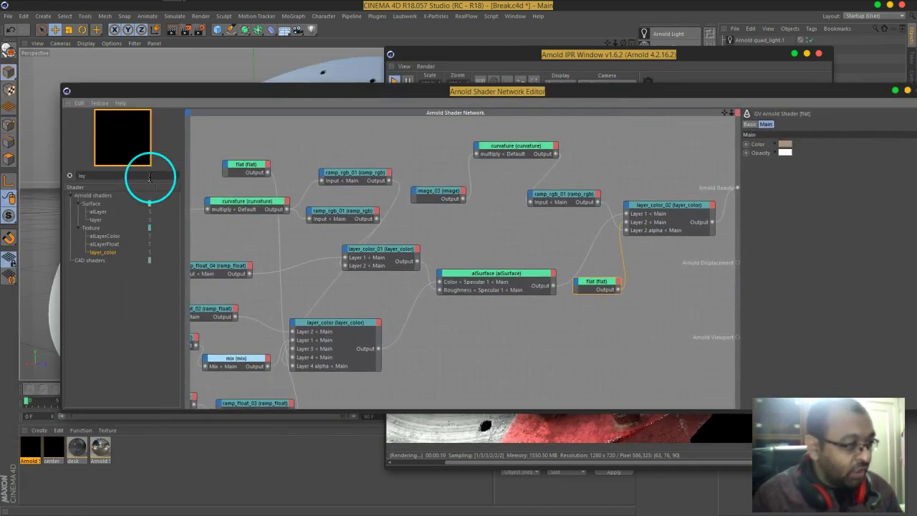
type("ima")
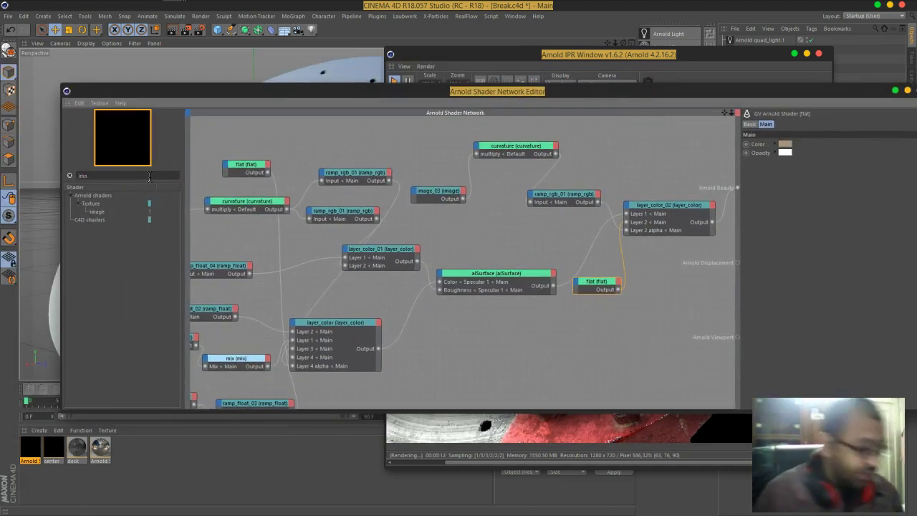
left_click_drag(98, 209, 659, 297)
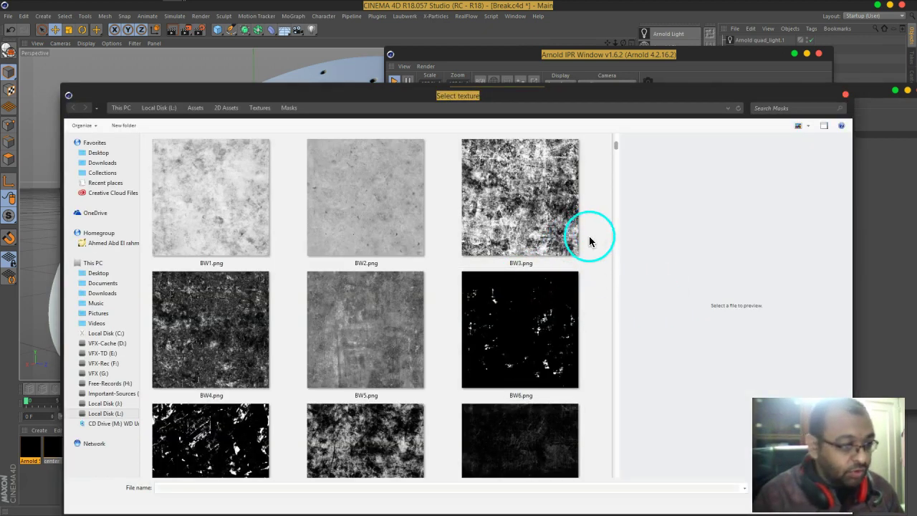
left_click_drag(486, 96, 450, 58)
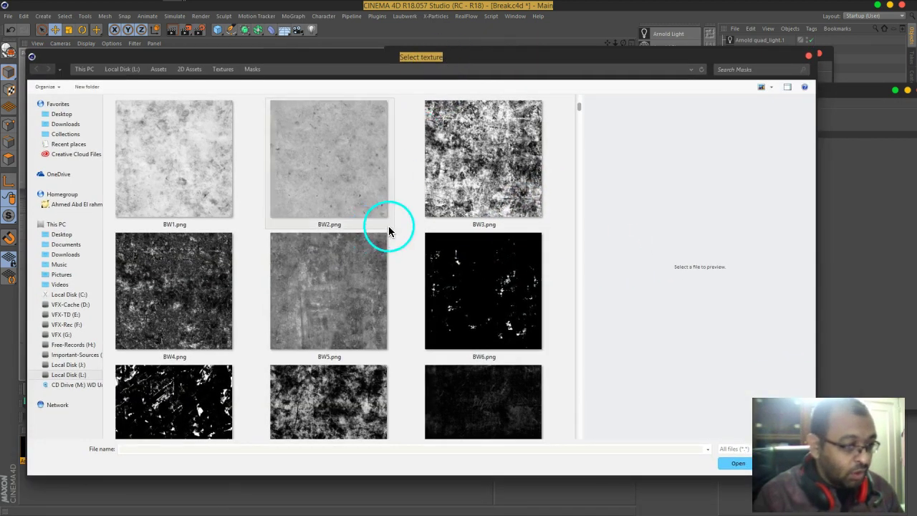
scroll(408, 224, "down", 5)
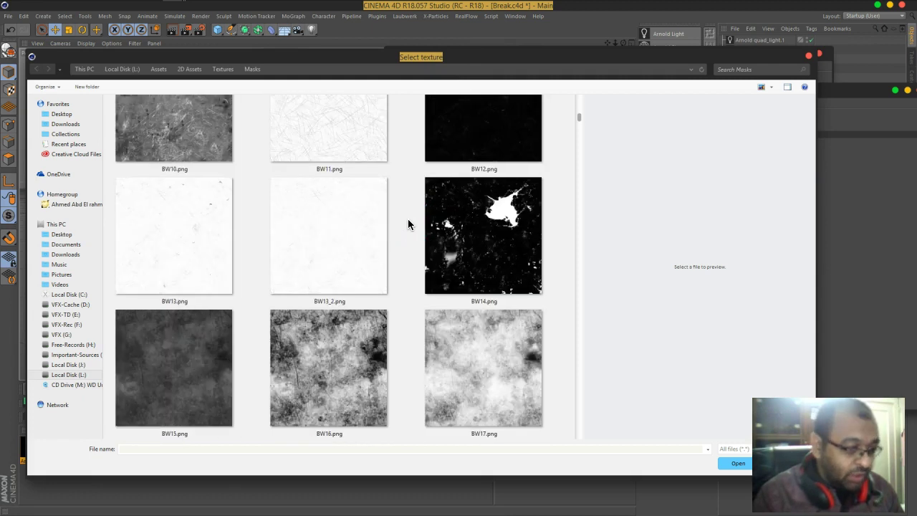
scroll(408, 224, "down", 1)
scroll(408, 224, "up", 1)
left_click(198, 201)
left_click(673, 385)
left_click(738, 463)
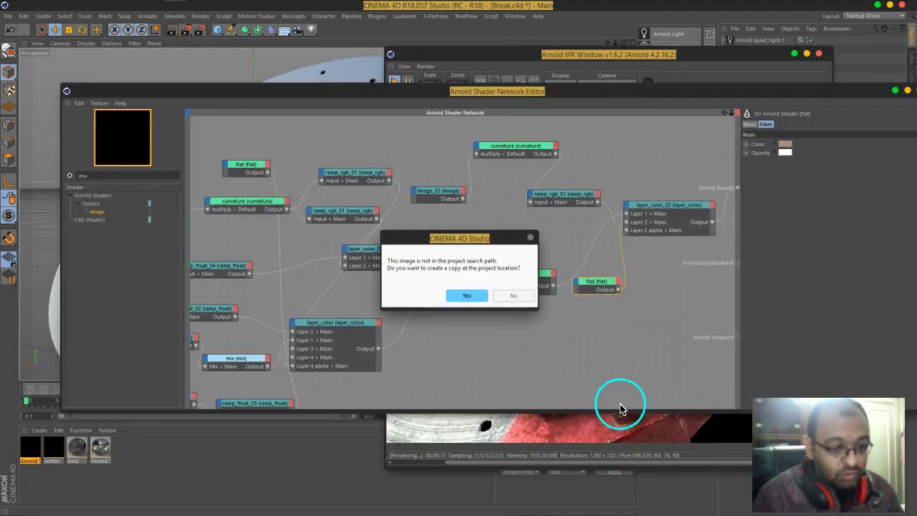
left_click(467, 294)
- Set image_04's UV Scale U and Scale V to 4
left_click_drag(710, 93, 486, 102)
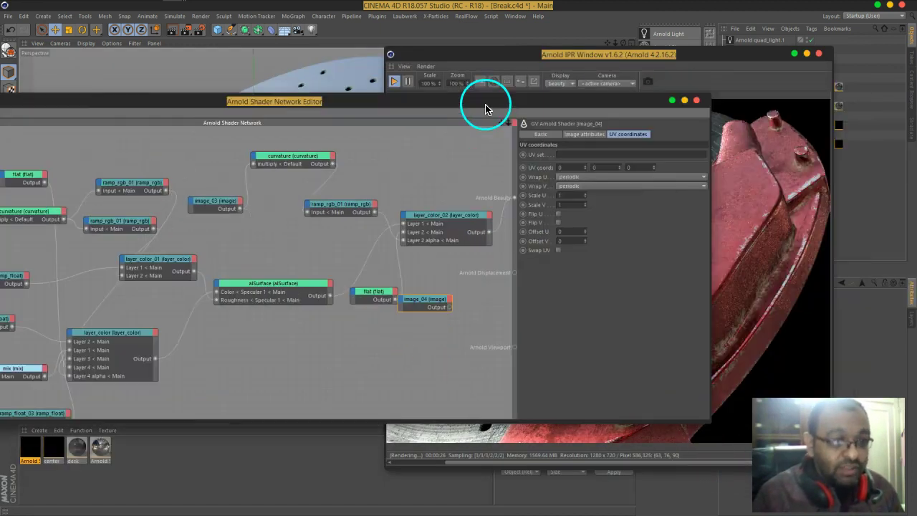
left_click(442, 218)
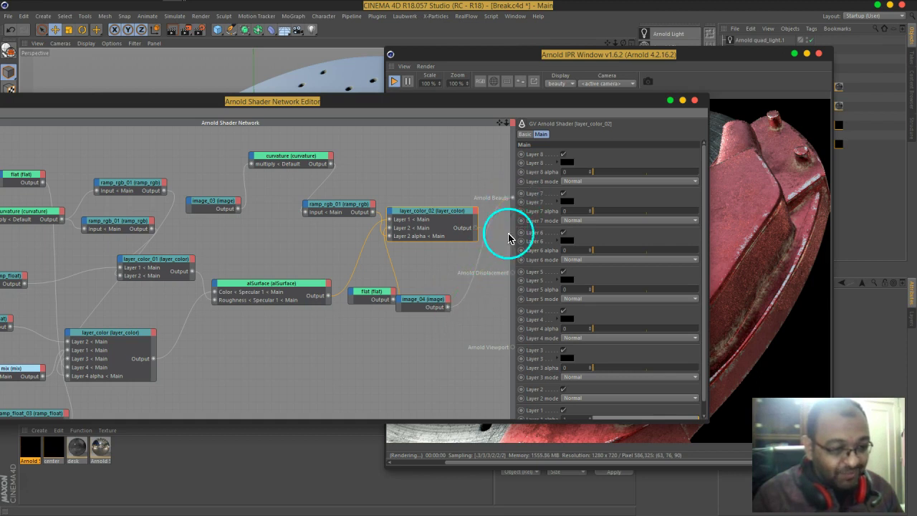
left_click_drag(545, 102, 354, 105)
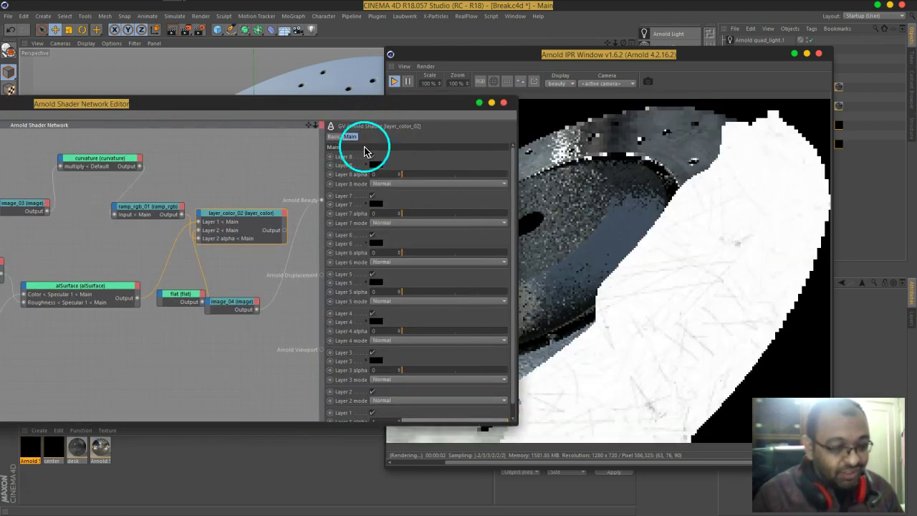
left_click(238, 301)
type("4")
key("Tab")
type("4")
key("Return")
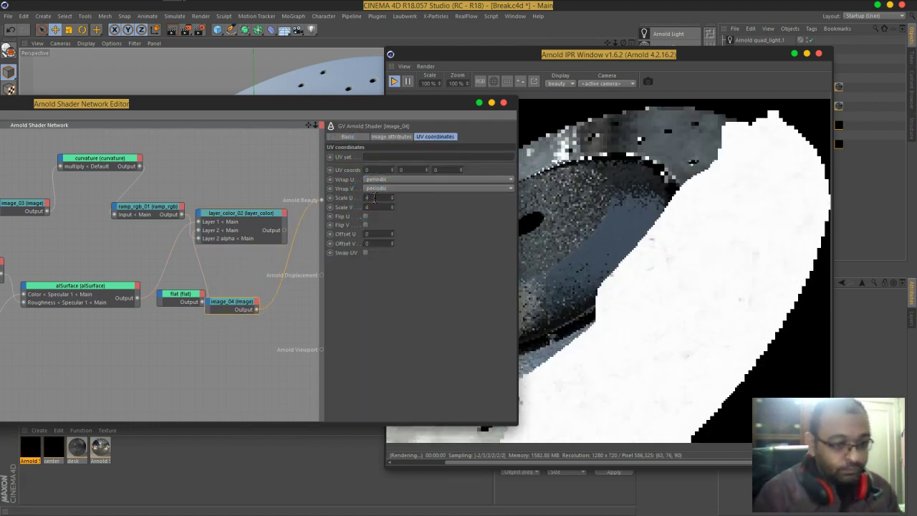
left_click(387, 237)
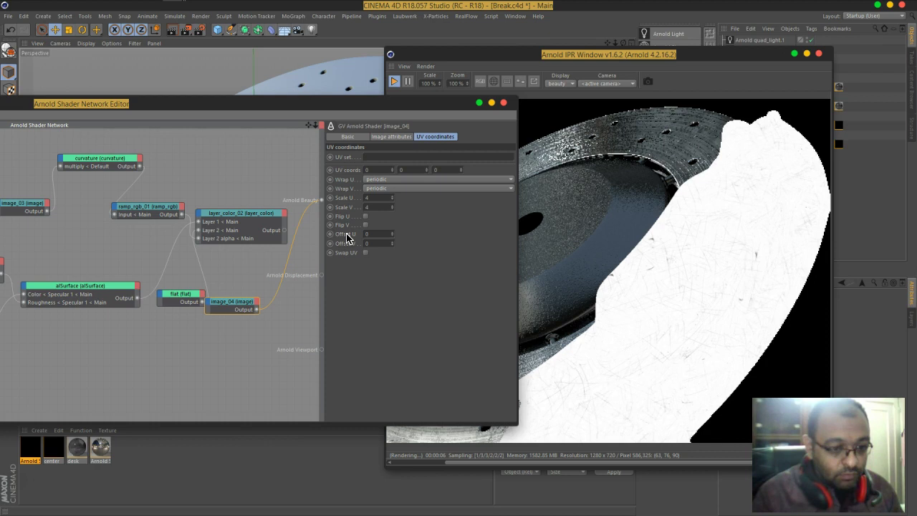
- Add a new image shader loaded with the BW45.png speckle texture
left_click(322, 140)
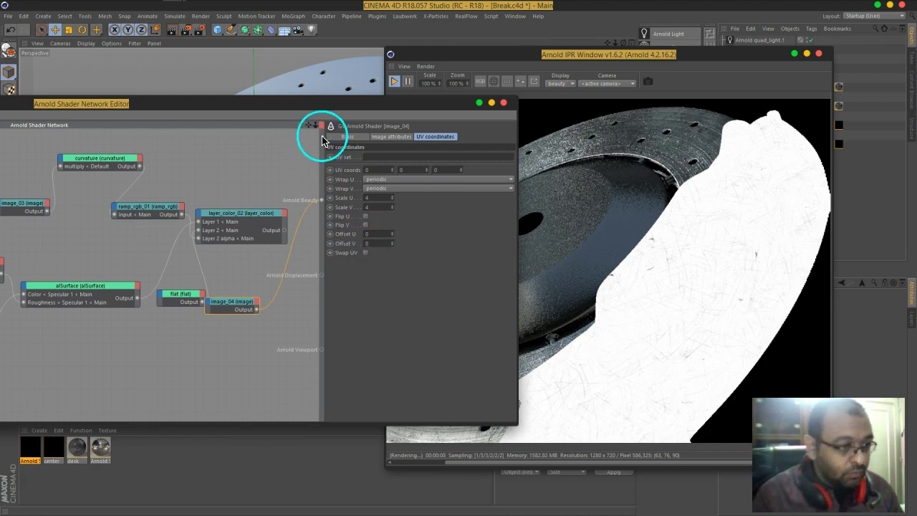
left_click_drag(310, 110, 579, 104)
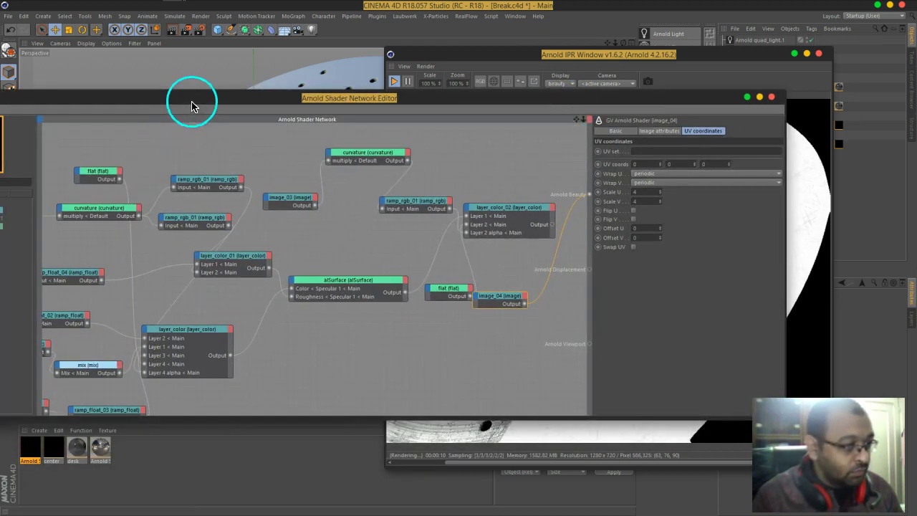
left_click_drag(191, 106, 364, 110)
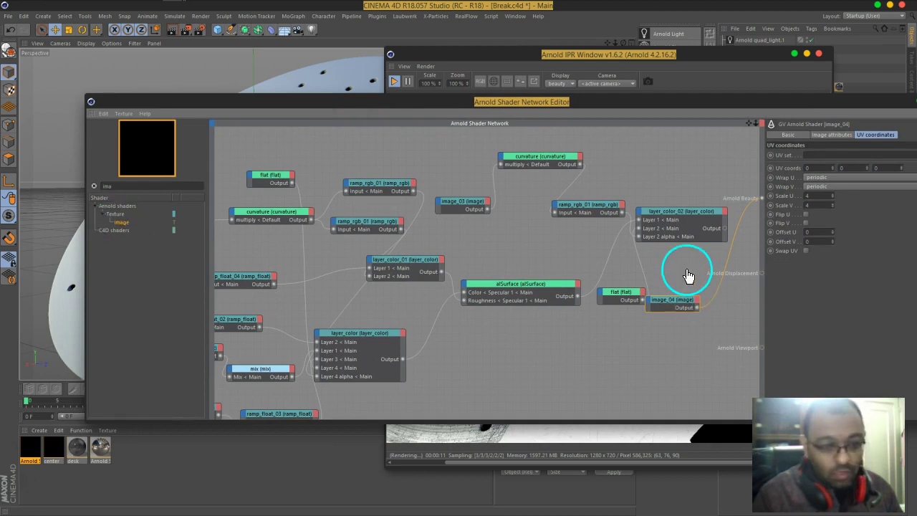
double_click(688, 276)
left_click(543, 287)
scroll(543, 287, "down", 2)
scroll(542, 286, "down", 2)
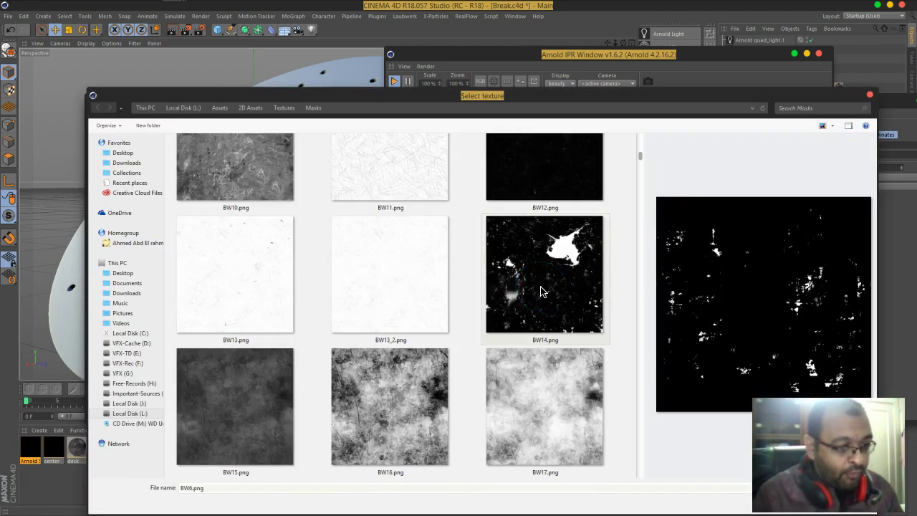
scroll(543, 290, "down", 2)
scroll(543, 290, "down", 2)
scroll(542, 291, "down", 2)
scroll(543, 291, "down", 2)
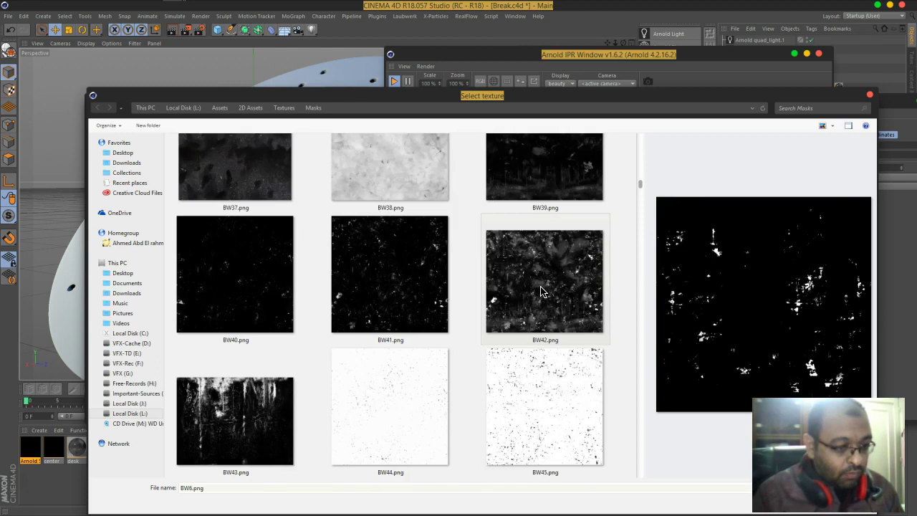
scroll(543, 290, "down", 1)
left_click(540, 285)
left_click_drag(655, 101, 418, 91)
left_click(554, 496)
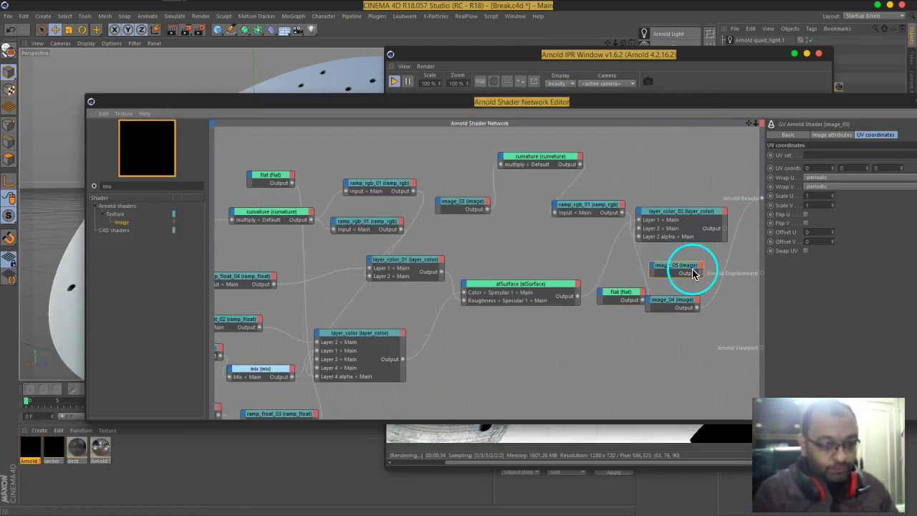
- Wire image_05 into Arnold Beauty and tile it 5 times in U and V
left_click_drag(672, 109, 474, 108)
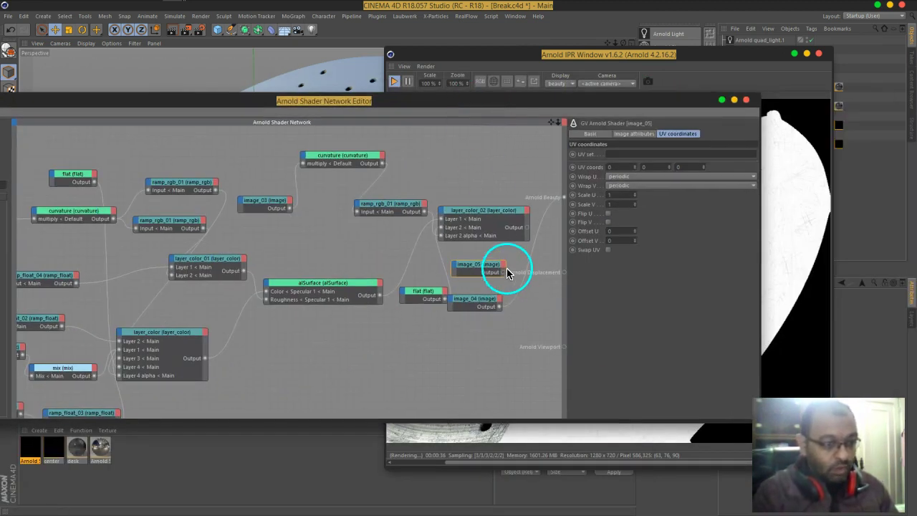
left_click_drag(504, 277, 560, 212)
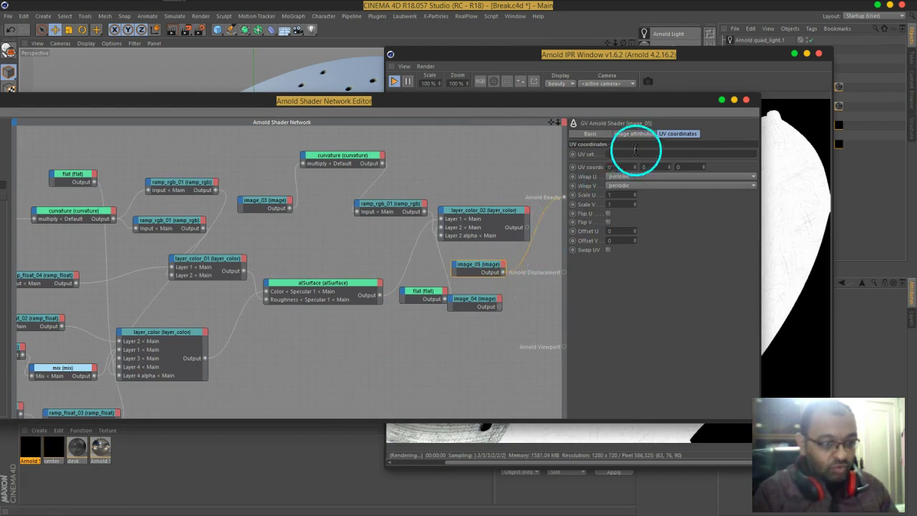
left_click_drag(624, 104, 417, 101)
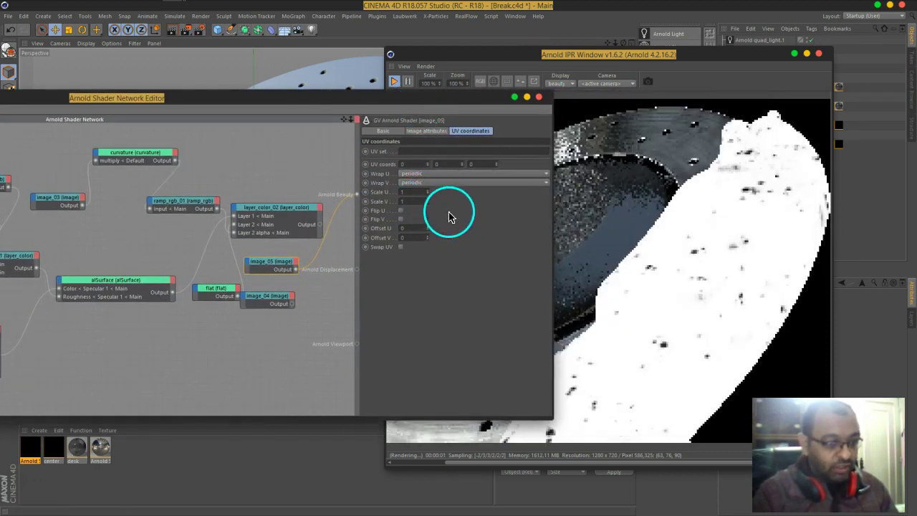
left_click(410, 191)
type("5")
key("Tab")
type("5")
key("Return")
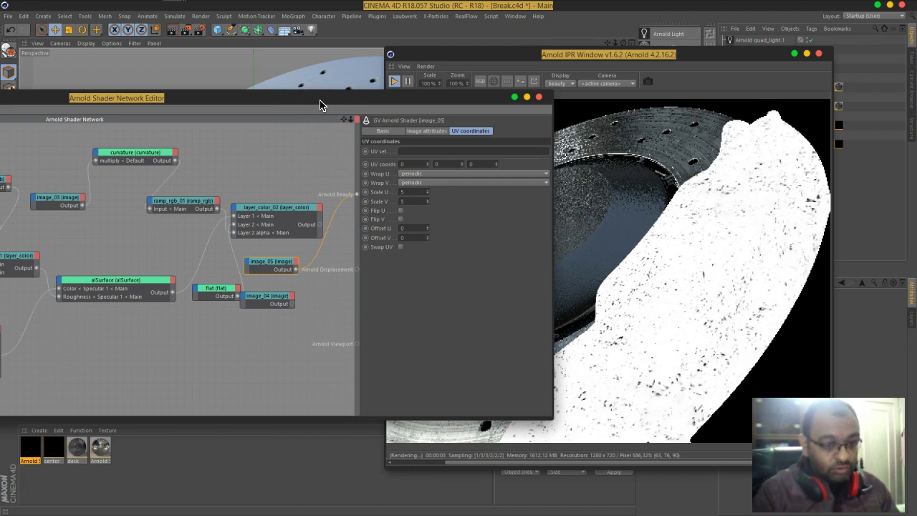
- Add a mix node from the shader browser and place mix_01 beside the image nodes
left_click_drag(320, 105, 487, 98)
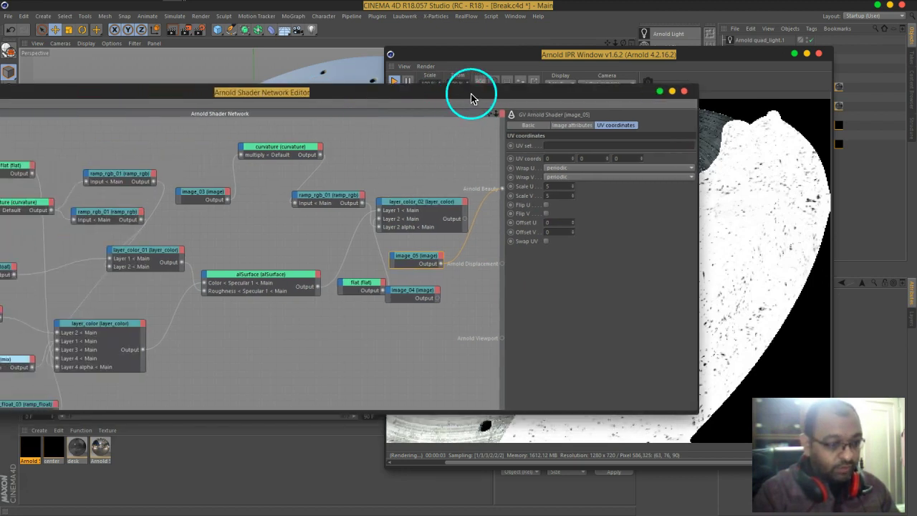
left_click_drag(433, 297, 440, 298)
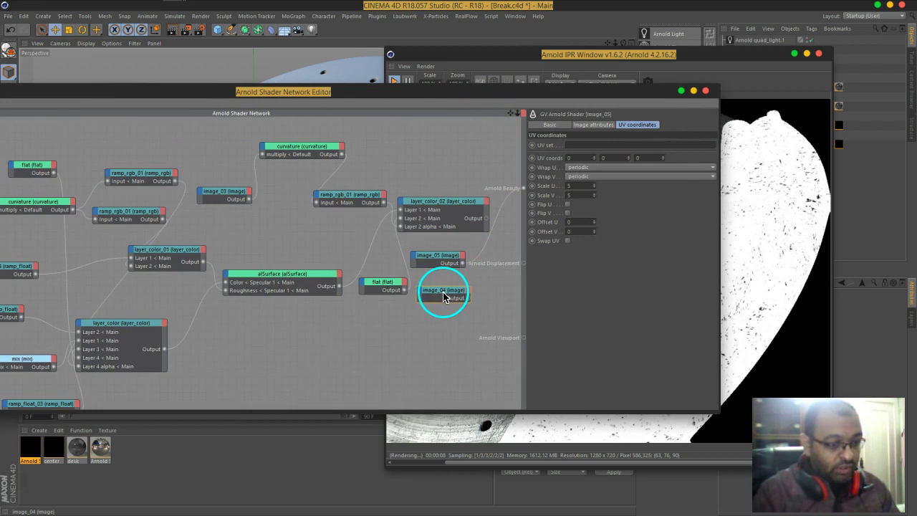
left_click_drag(295, 93, 530, 118)
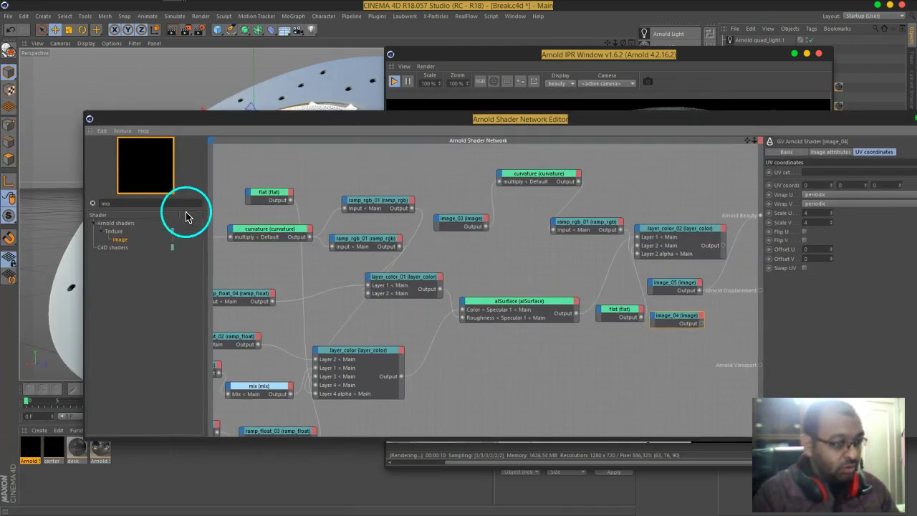
type("n")
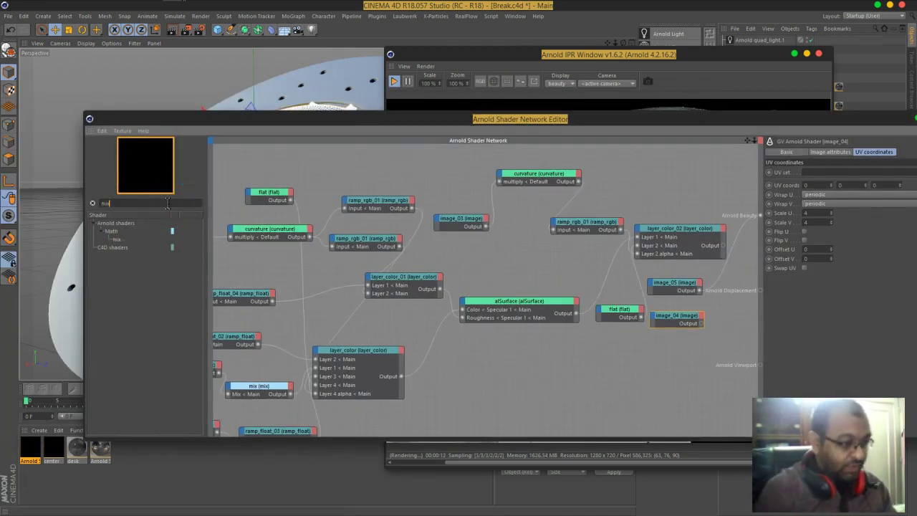
left_click(116, 240)
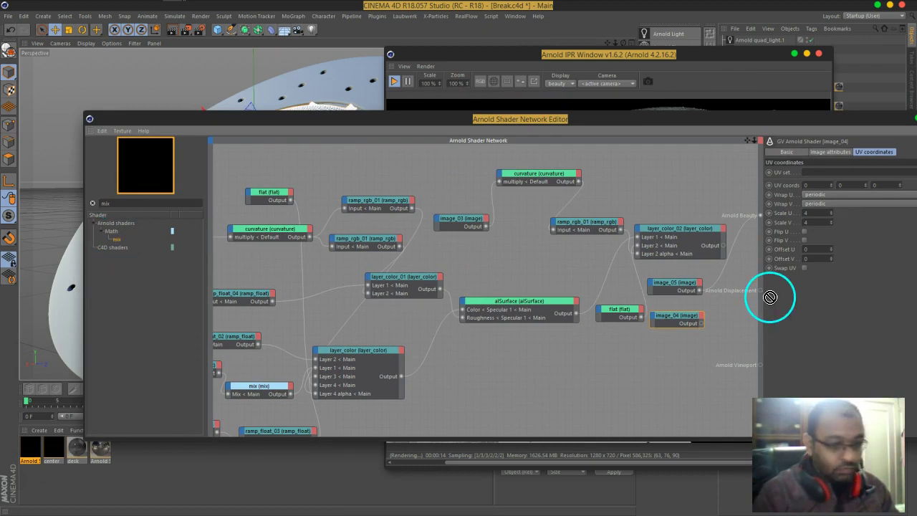
left_click_drag(116, 242, 724, 281)
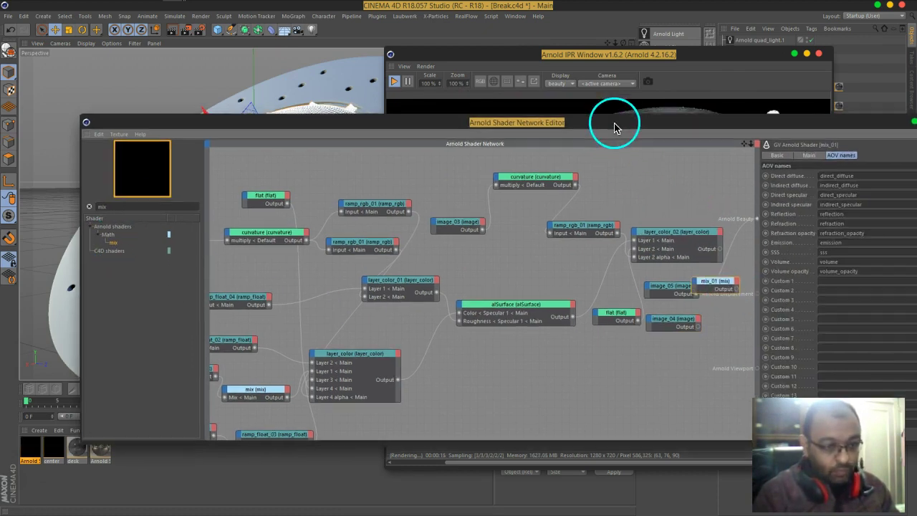
left_click_drag(614, 121, 296, 112)
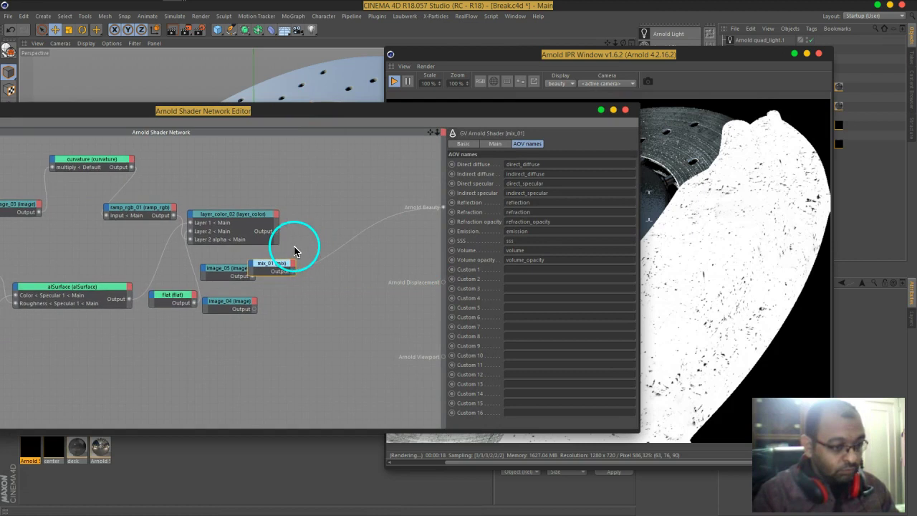
left_click_drag(423, 258, 353, 269)
mouse_move(285, 342)
left_mouse_down()
mouse_move(197, 258)
mouse_move(262, 273)
left_mouse_up()
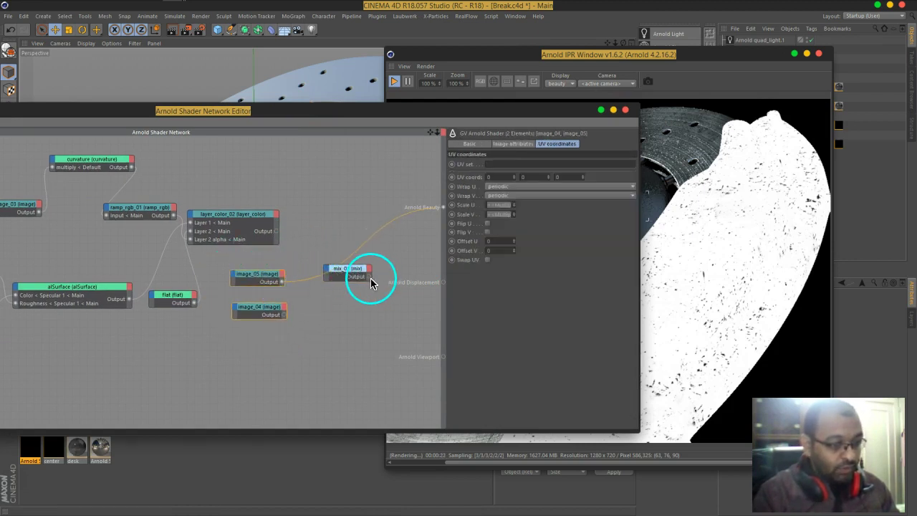
- Wire mix_01 into Arnold Beauty with image_04 as Input1 and image_05 as Input2
left_click_drag(445, 209, 349, 275)
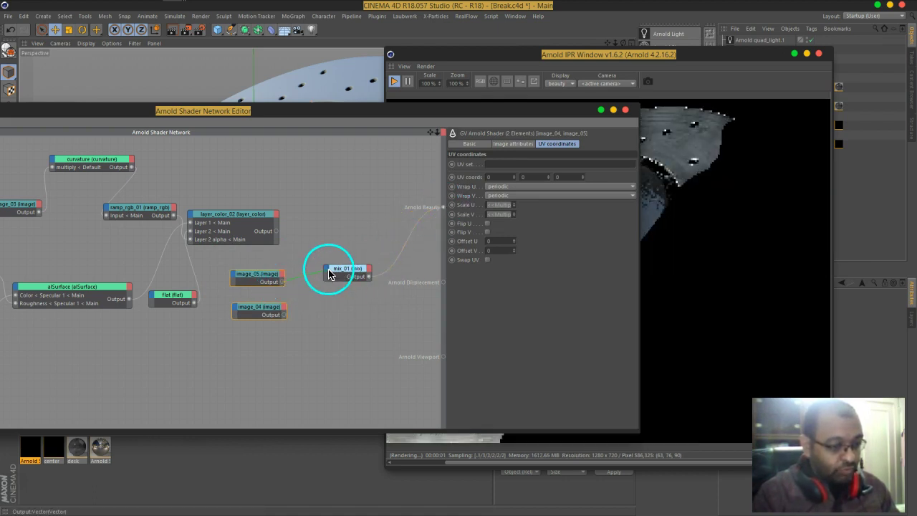
left_click_drag(328, 277, 284, 314)
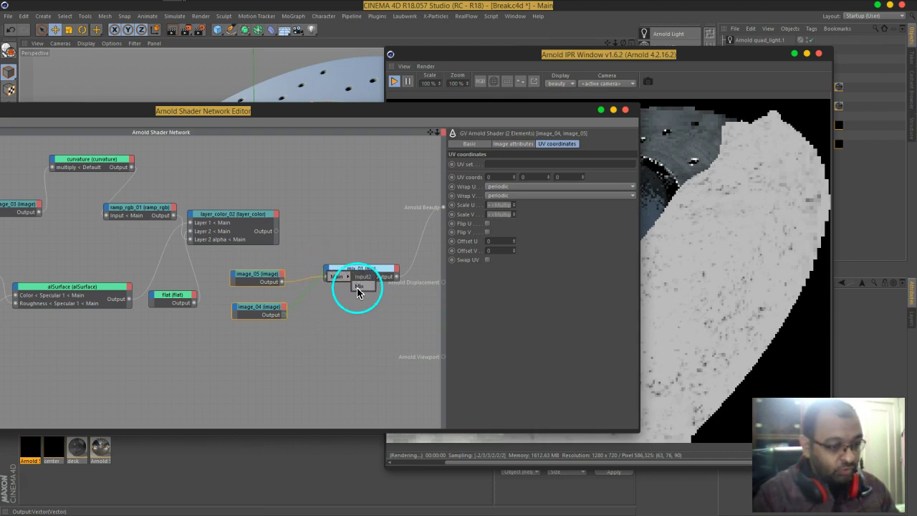
left_click_drag(361, 280, 352, 306)
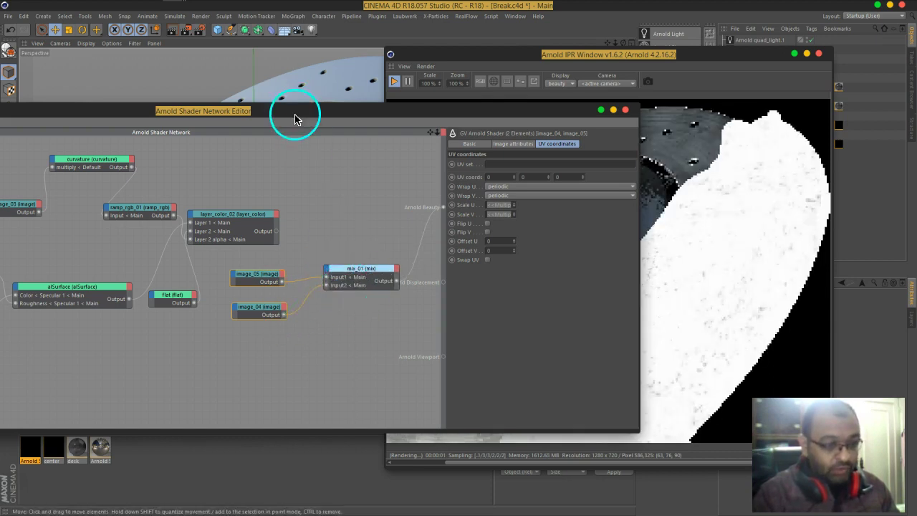
left_click_drag(257, 112, 509, 107)
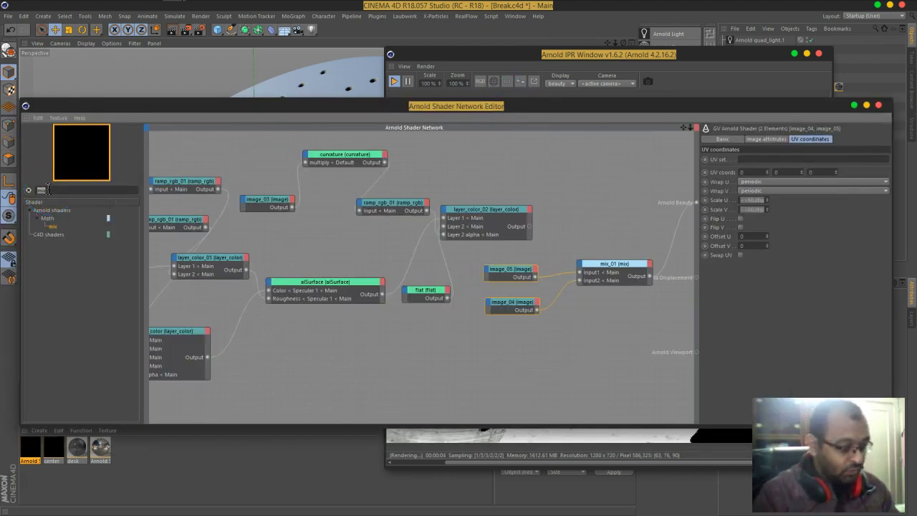
- Add a new Image shader node loaded with BW29.png, copied into the project
type("im")
left_click(52, 239)
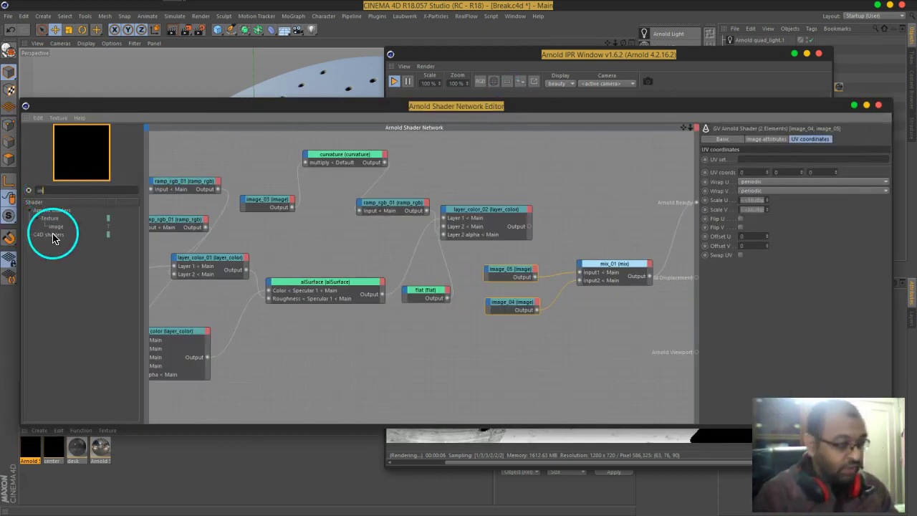
left_click_drag(56, 233, 477, 351)
left_click(389, 351)
scroll(389, 352, "down", 5)
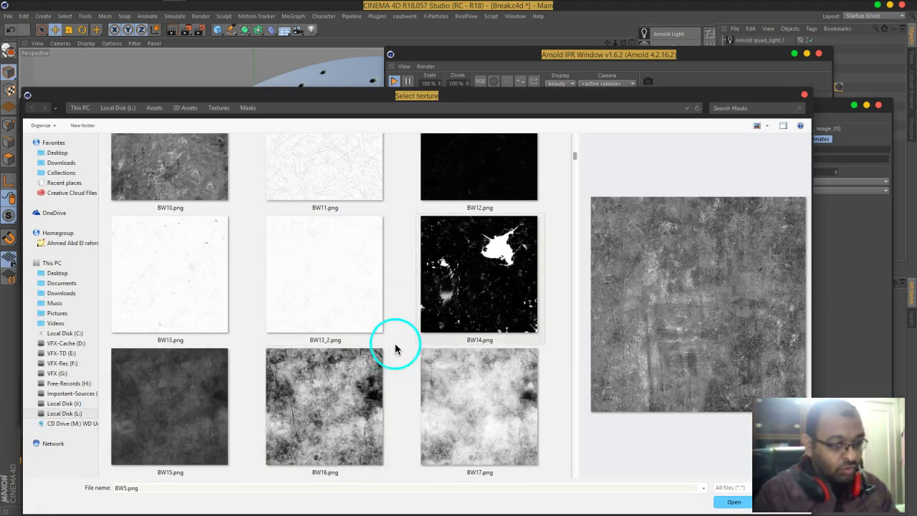
left_click(454, 282)
scroll(389, 314, "down", 3)
scroll(389, 314, "down", 1)
scroll(389, 314, "down", 2)
left_click(330, 278)
left_click(715, 504)
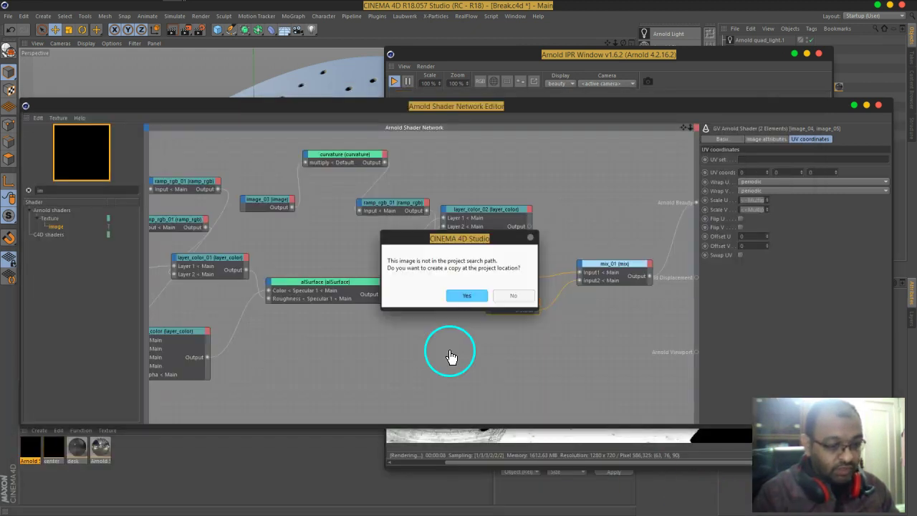
left_click(467, 294)
- Tile image_06 twice in U and V and wire it into mix_01's Mix input
left_click_drag(571, 113, 377, 117)
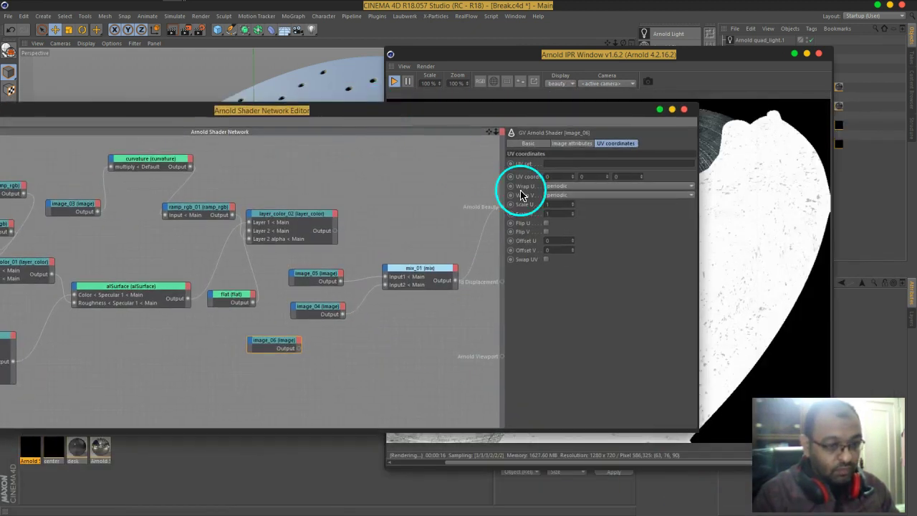
type("2")
key("Tab")
type("2")
key("Return")
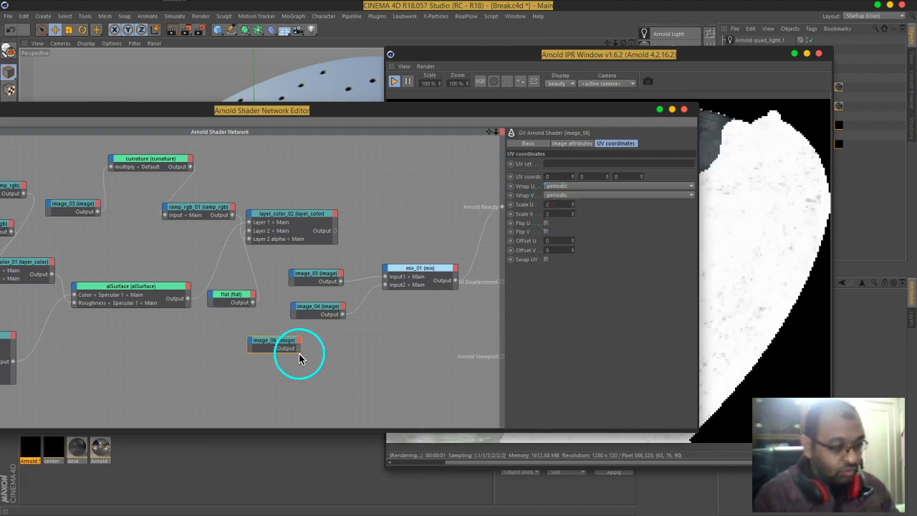
left_click_drag(405, 318, 388, 275)
left_click(423, 279)
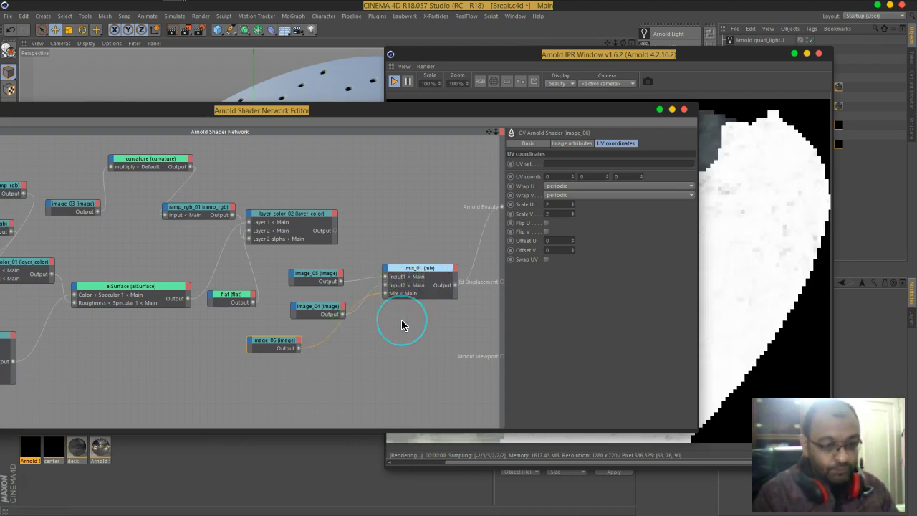
- Tidy the image_04 and image_06 nodes and raise image_06's tiling to 5
left_click_drag(496, 117, 378, 114)
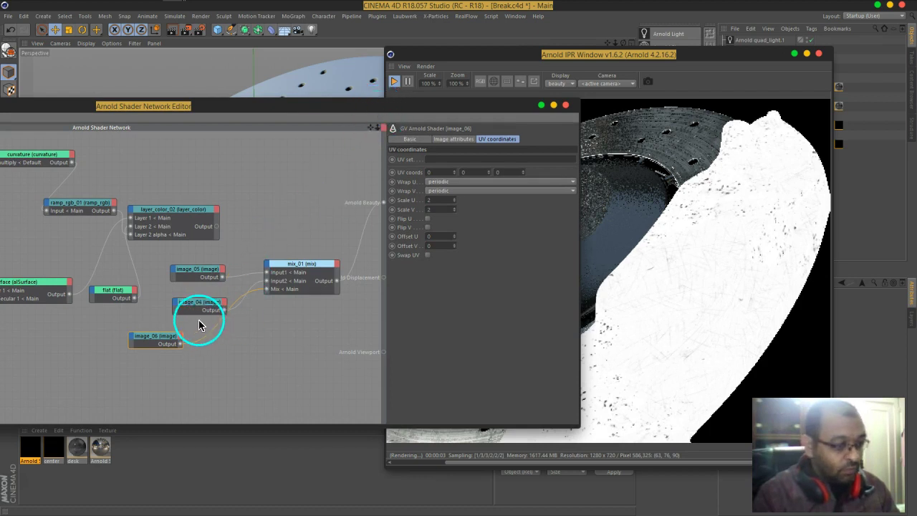
left_click_drag(195, 310, 184, 304)
left_click_drag(164, 341, 189, 331)
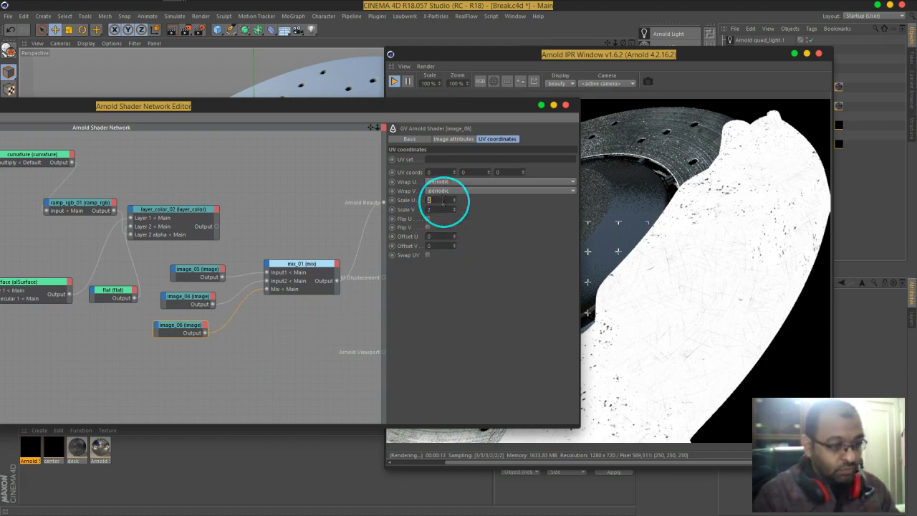
type("5")
key("Return")
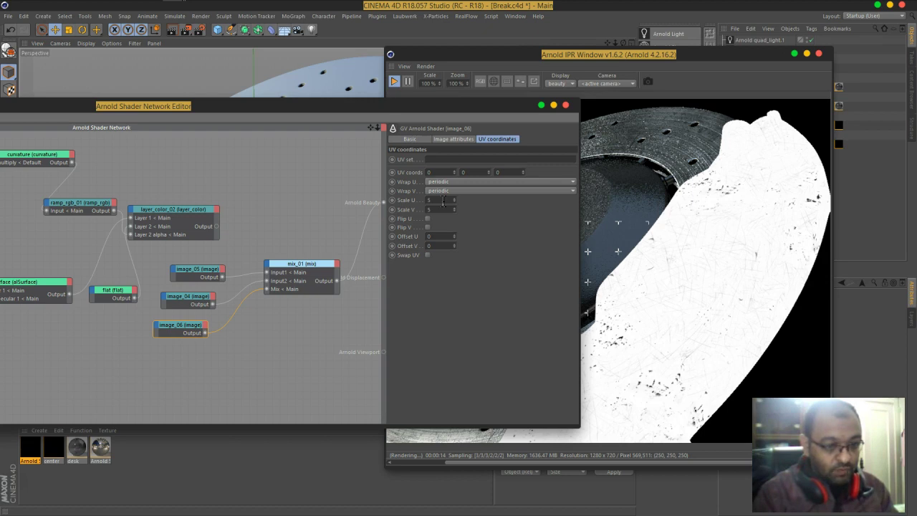
- Show image_04's Image attribute settings in the shader network editor
mouse_move(372, 113)
left_mouse_down()
mouse_move(475, 109)
mouse_move(334, 106)
mouse_move(466, 98)
left_mouse_up()
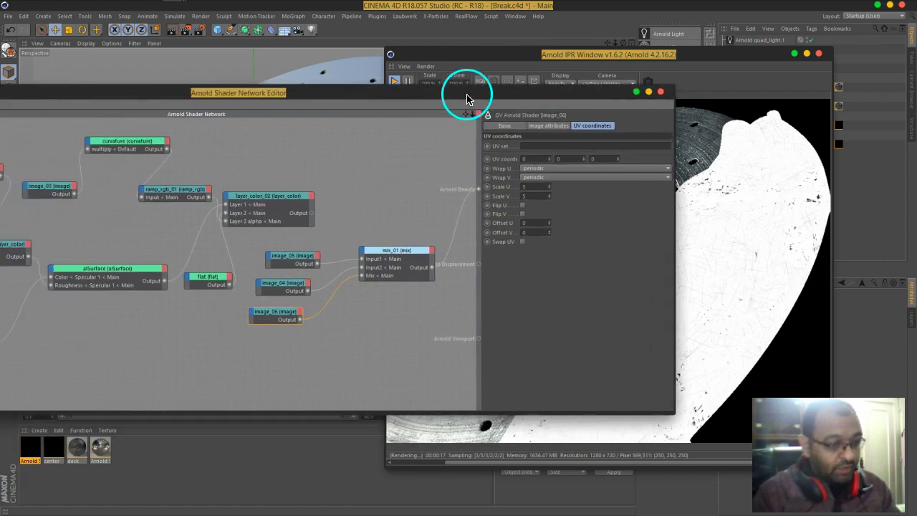
left_click(276, 284)
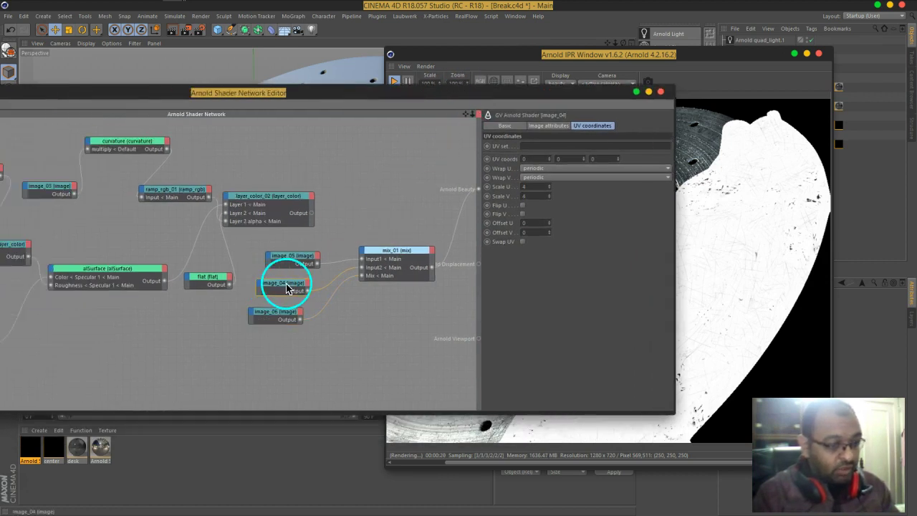
left_click(549, 127)
- Enlarge the shader network editor and search its shader browser for 'ramp'
double_click(394, 89)
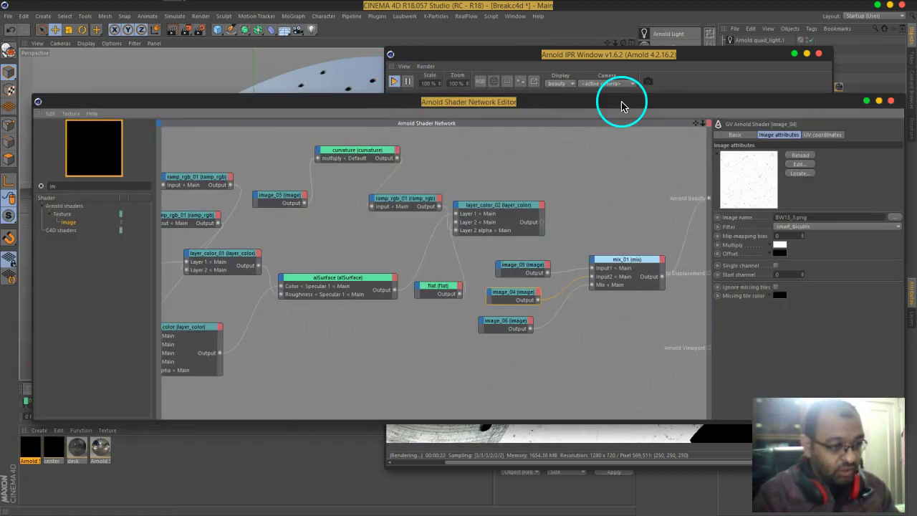
left_click(112, 184)
key("BackSpace")
key("BackSpace")
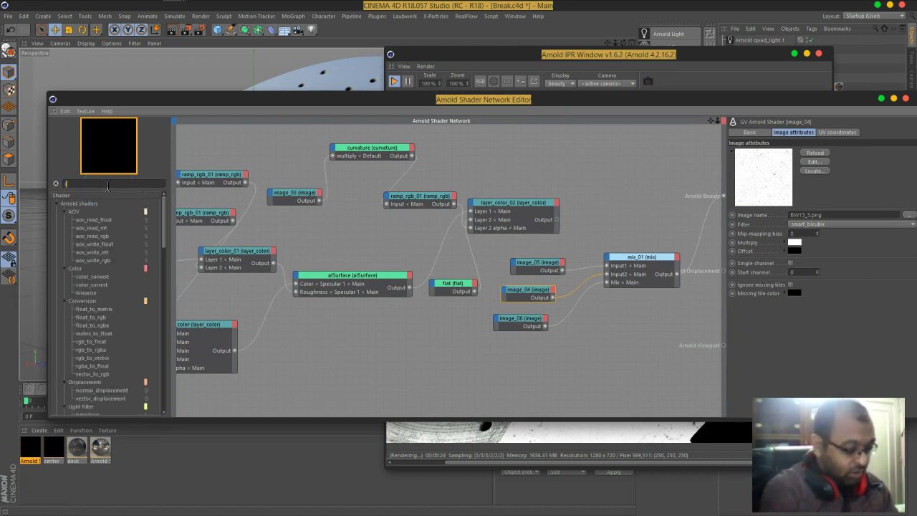
type("ramp")
left_click(91, 228)
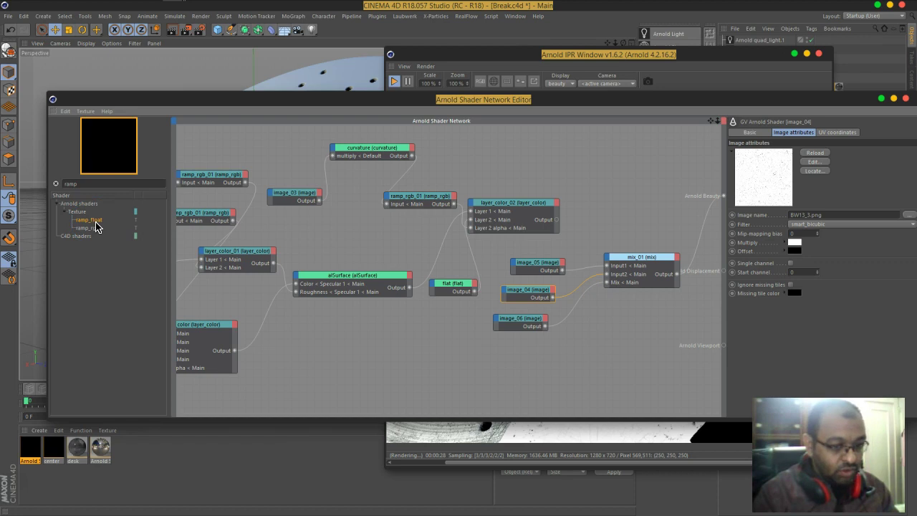
left_click(280, 385)
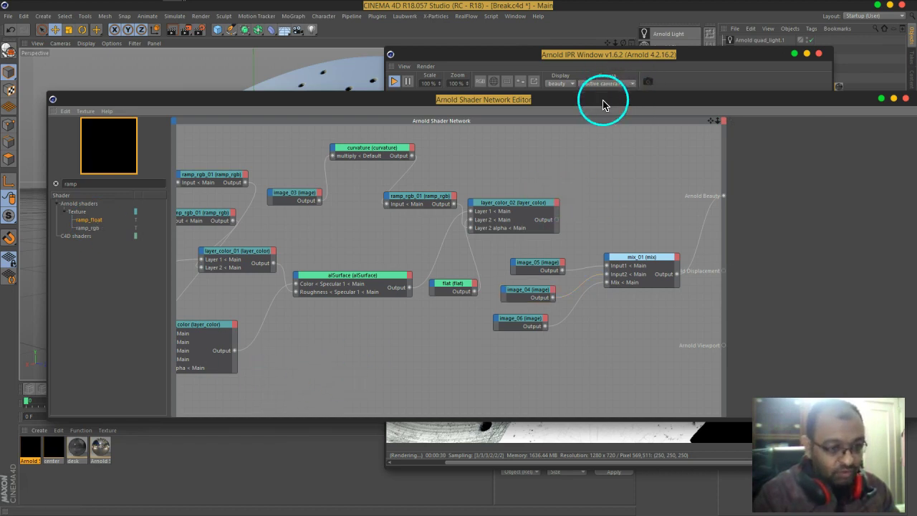
left_click_drag(603, 104, 599, 105)
- Search for 'bum' and add a bump2d node to the network
double_click(152, 186)
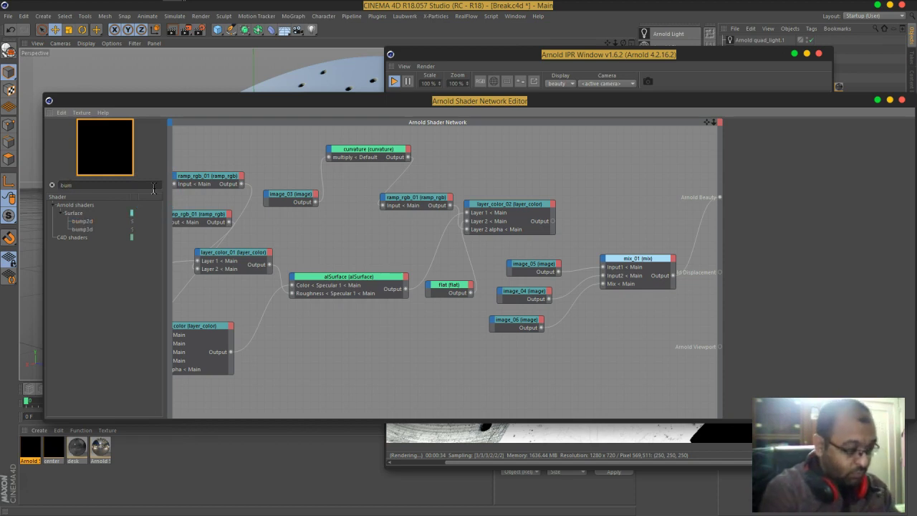
type("bum")
left_click_drag(87, 229, 638, 202)
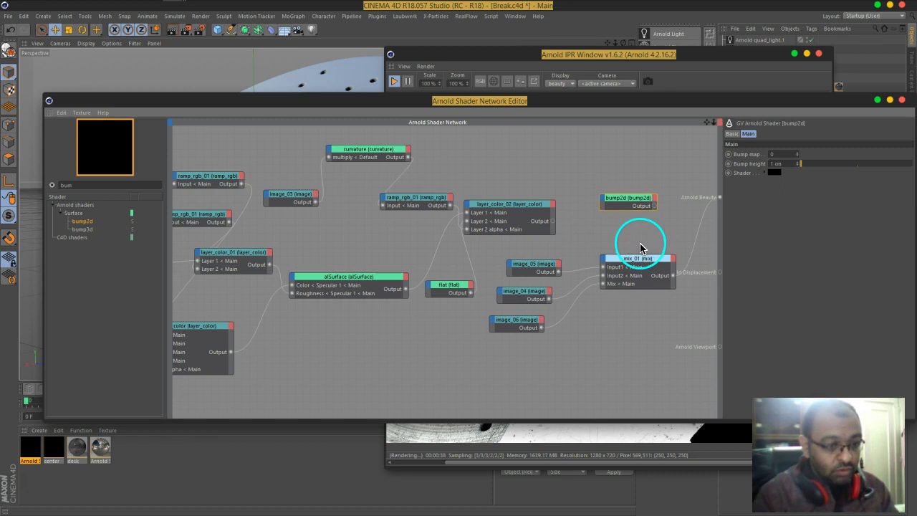
- Wire layer_color_02 to bump2d's Shader, mix_01 to Bump map, bump2d to Arnold Beauty
left_click_drag(552, 221, 603, 203)
left_click(637, 212)
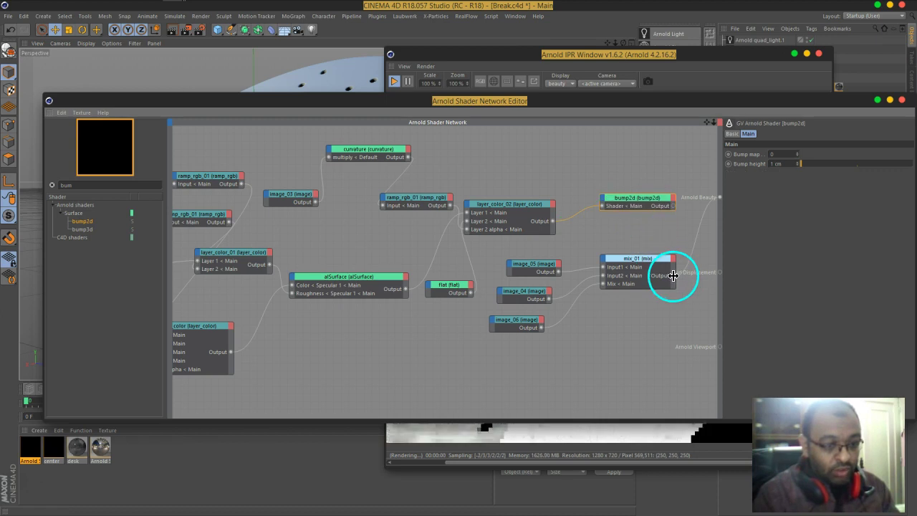
left_click_drag(674, 276, 609, 207)
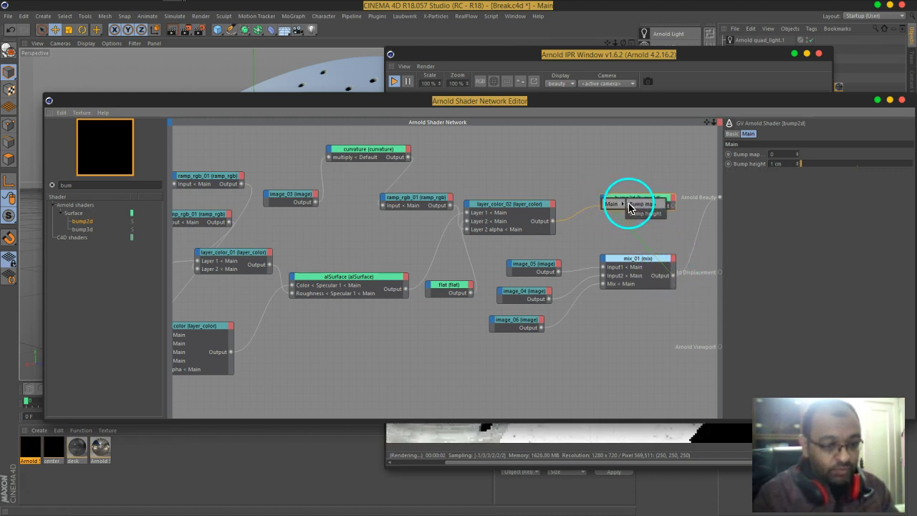
left_click(640, 204)
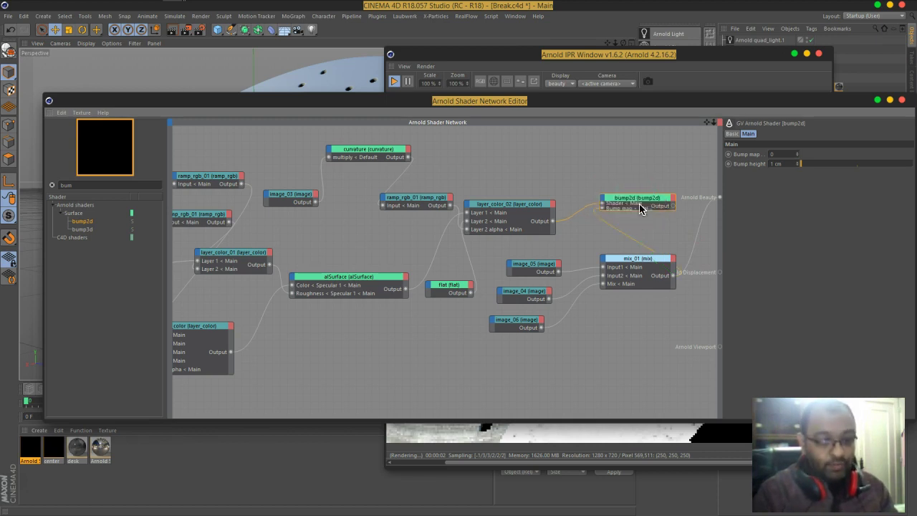
left_click_drag(683, 210, 719, 198)
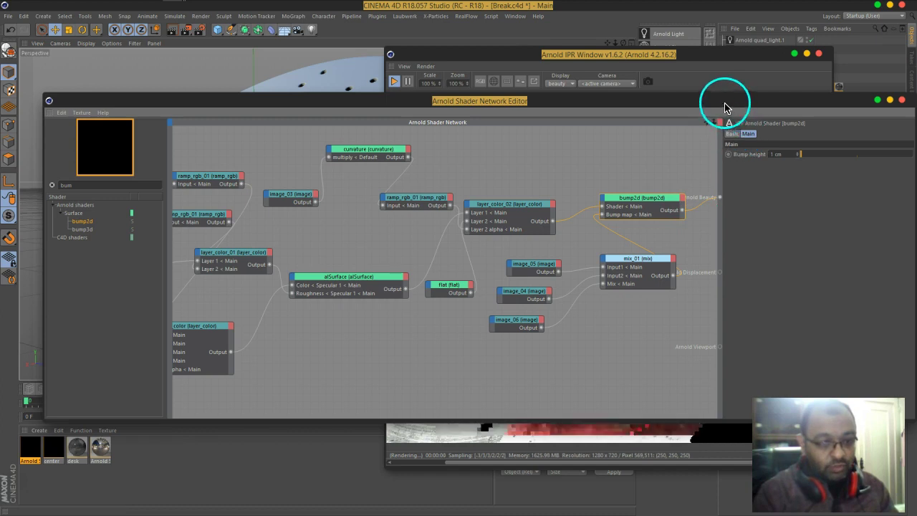
left_click_drag(724, 101, 319, 123)
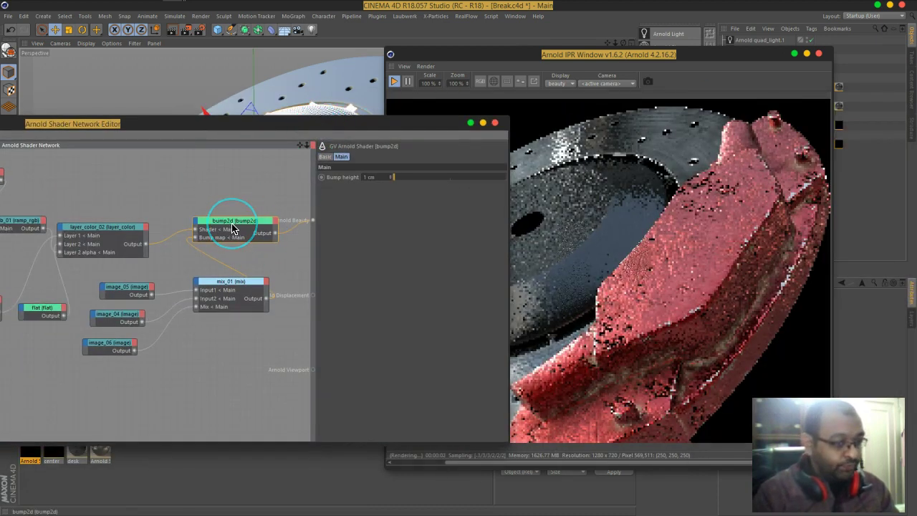
- Set bump2d's Bump height to 0.01 cm, then settle on 0.05 cm
left_click(379, 179)
type("0.01")
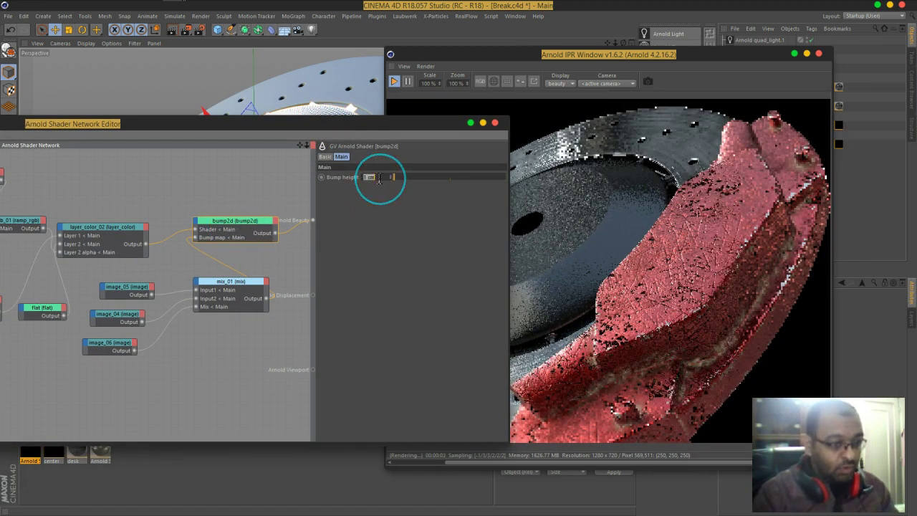
key("Return")
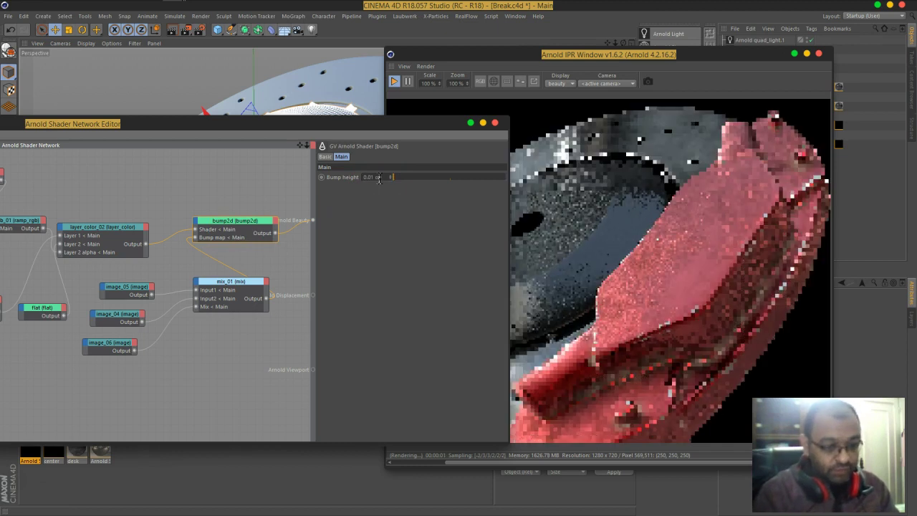
left_click(385, 256)
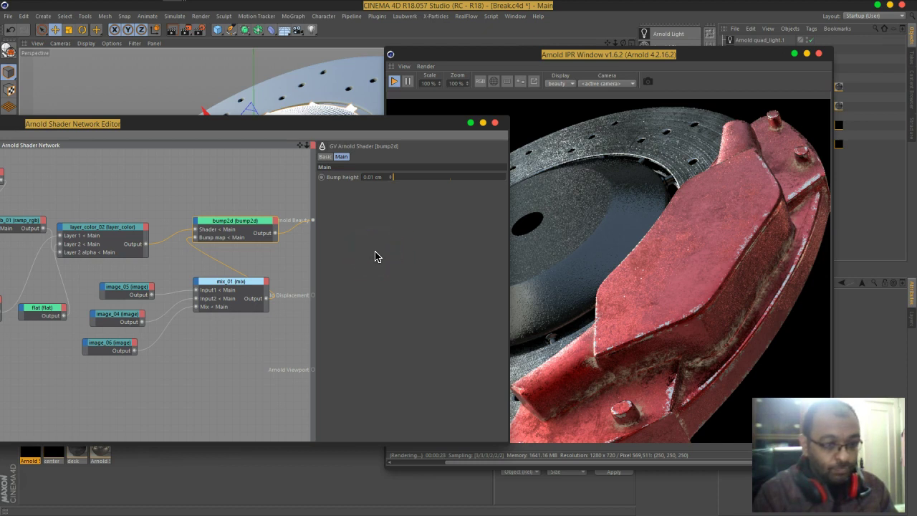
left_click(367, 177)
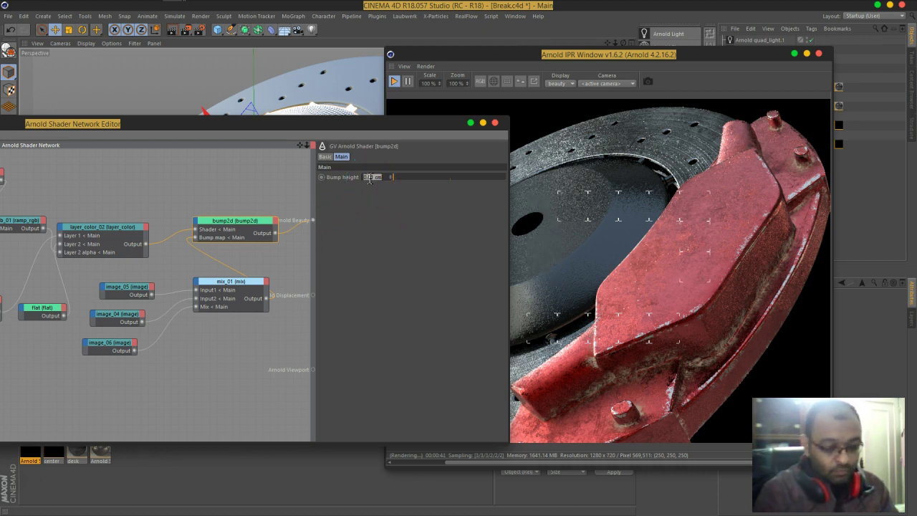
type("0.05")
key("Return")
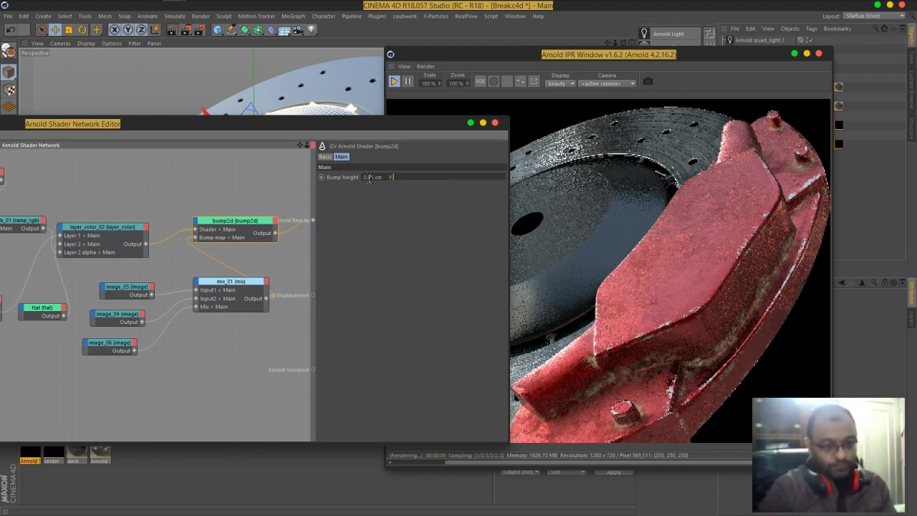
left_click(357, 177)
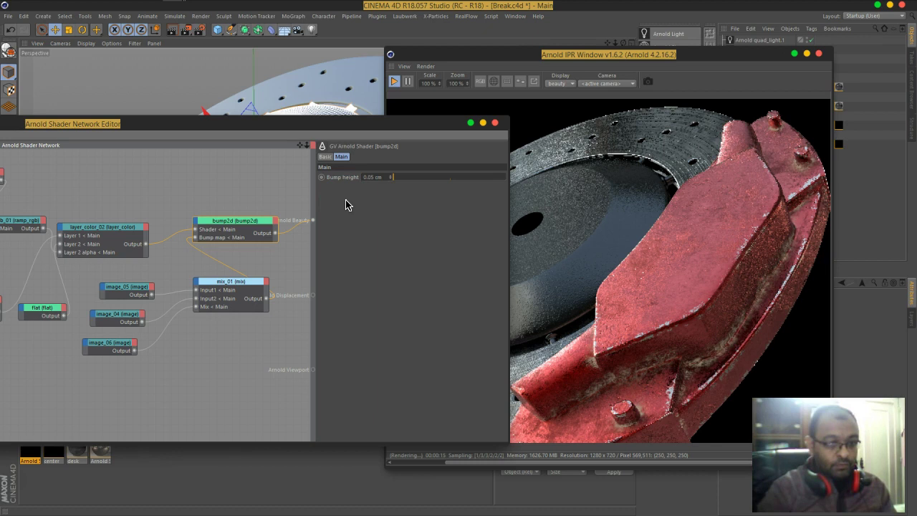
mouse_move(347, 215)
left_mouse_down()
mouse_move(726, 215)
mouse_move(723, 231)
left_mouse_up()
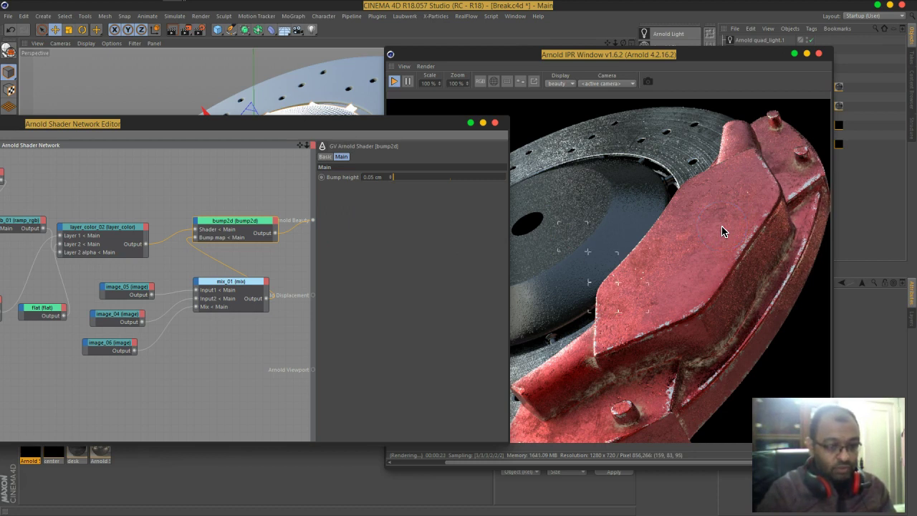
mouse_move(641, 379)
left_mouse_down()
mouse_move(183, 335)
mouse_move(258, 295)
left_mouse_up()
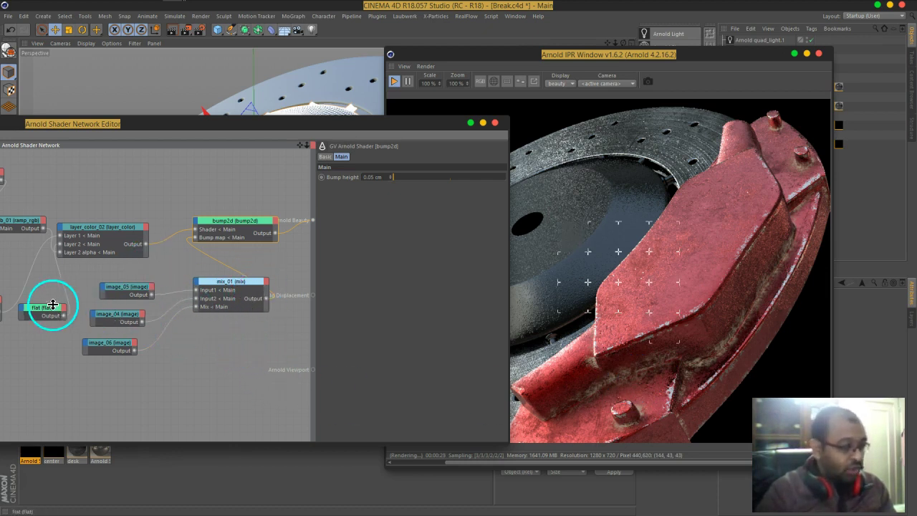
- Move a ramp_rgb_01 knot to 82.95% and draw a render region over the caliper
left_click(81, 233)
mouse_move(96, 275)
middle_mouse_down()
mouse_move(232, 260)
mouse_move(236, 291)
mouse_move(216, 292)
middle_mouse_up()
left_click(144, 240)
left_click_drag(444, 205, 479, 207)
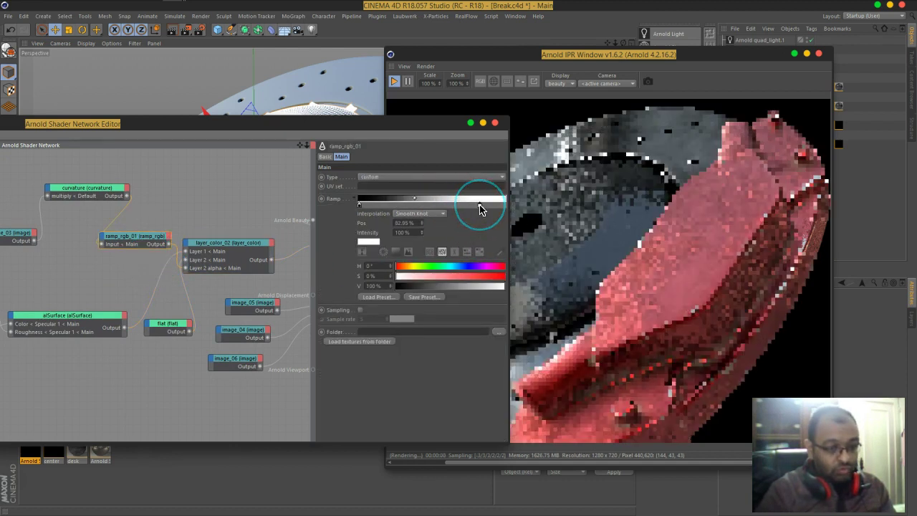
left_click(510, 87)
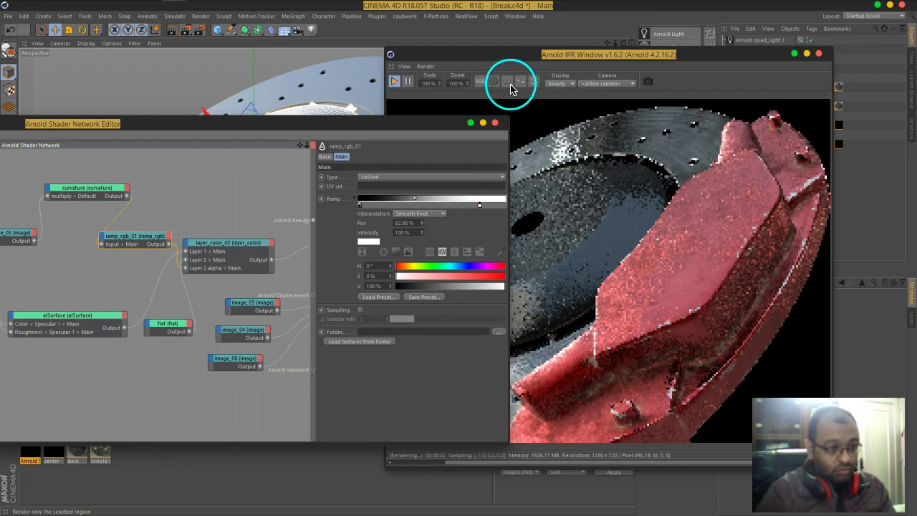
left_click_drag(627, 230, 744, 437)
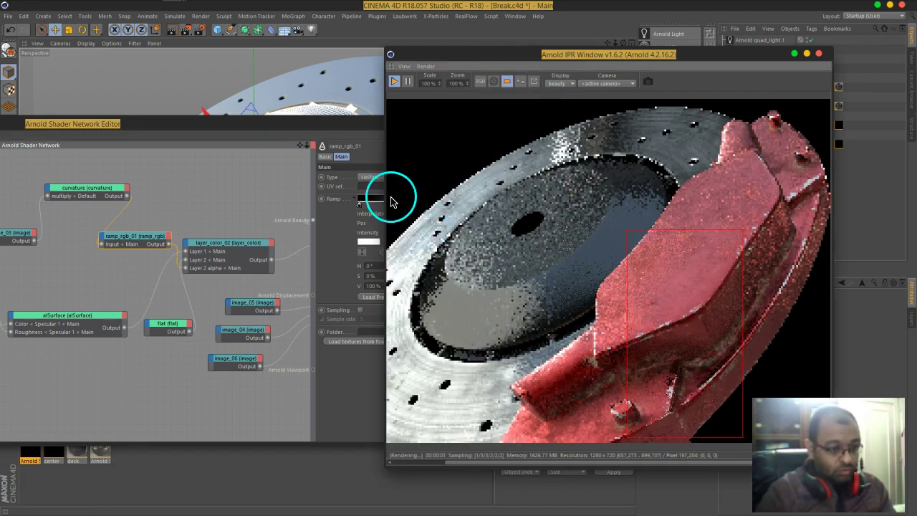
- Widen the ramp's dark part, moving a white knot to 32.77% and the midpoint to 54.99%
left_click_drag(327, 254, 205, 247)
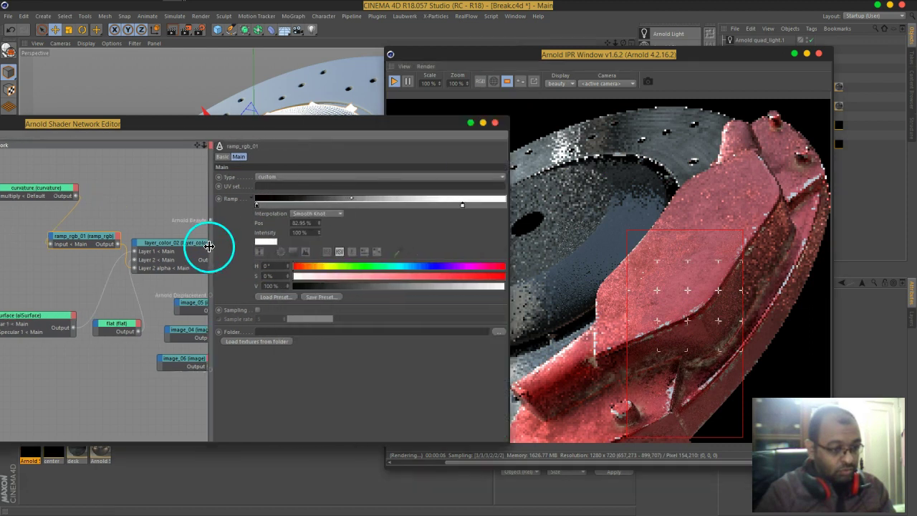
left_click_drag(349, 199, 394, 202)
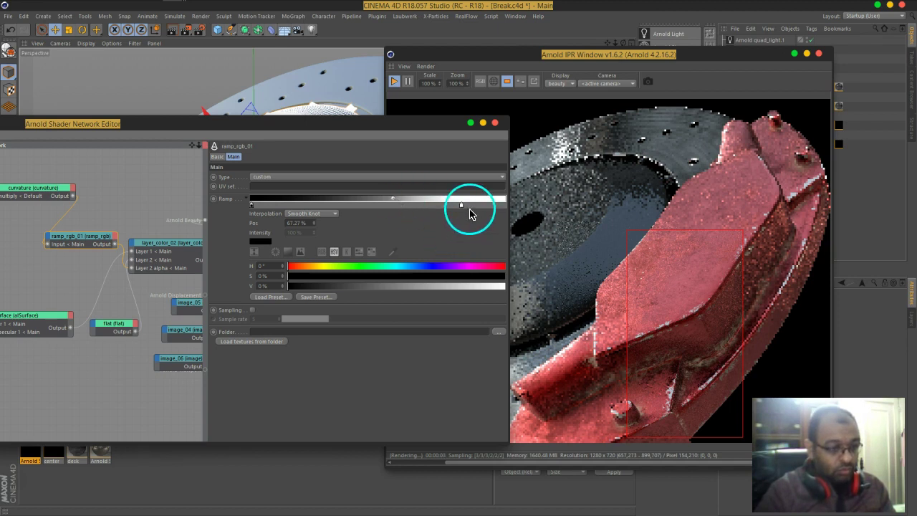
mouse_move(462, 208)
left_mouse_down()
mouse_move(508, 200)
mouse_move(336, 209)
mouse_move(583, 208)
left_mouse_up()
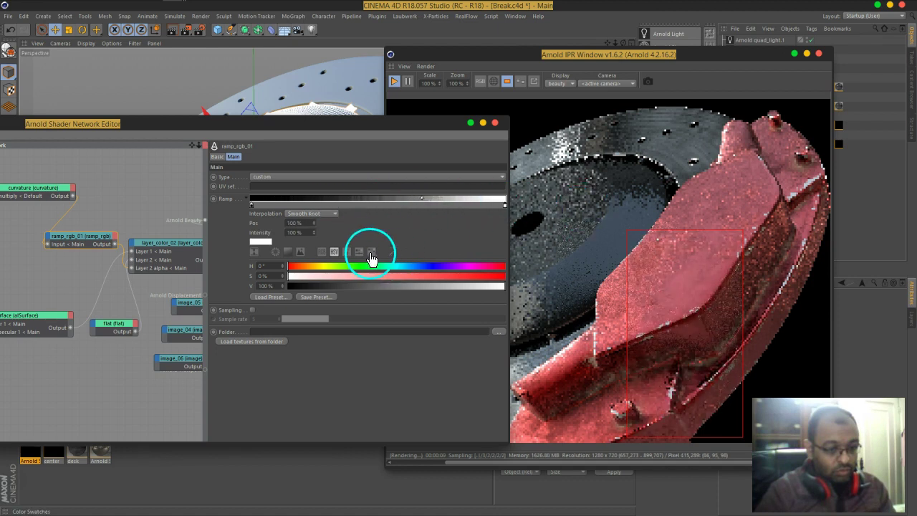
mouse_move(421, 199)
left_mouse_down()
mouse_move(323, 199)
mouse_move(493, 204)
left_mouse_up()
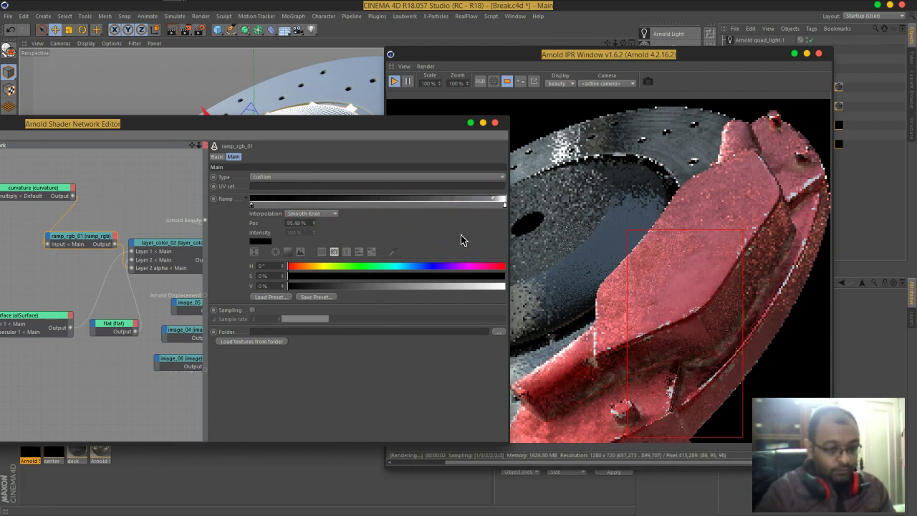
left_click_drag(462, 240, 45, 194)
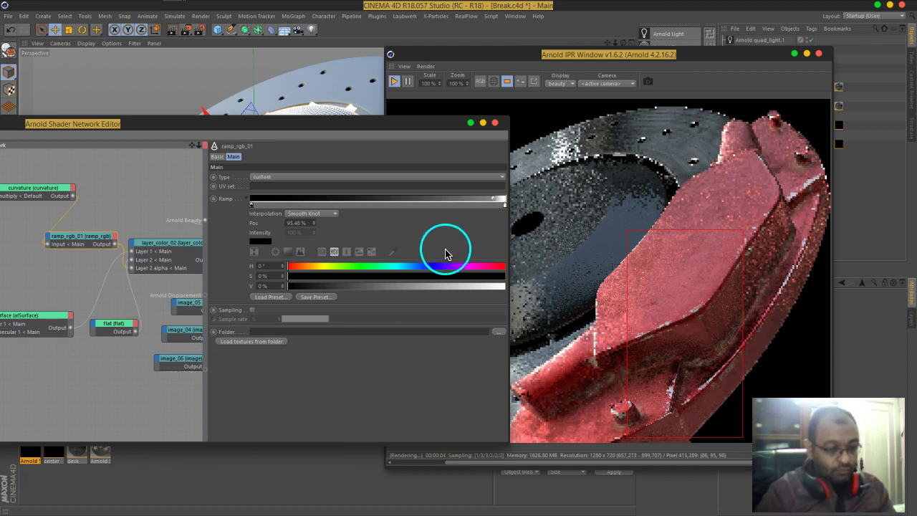
- Lower the curvature shader's bias to 0.18 and raise its spread to 0.9
left_click(45, 193)
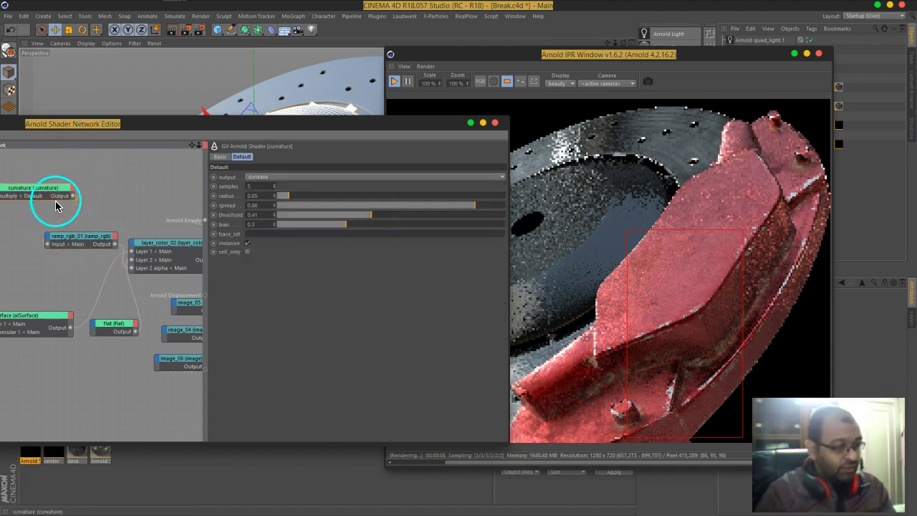
left_click_drag(343, 232, 319, 282)
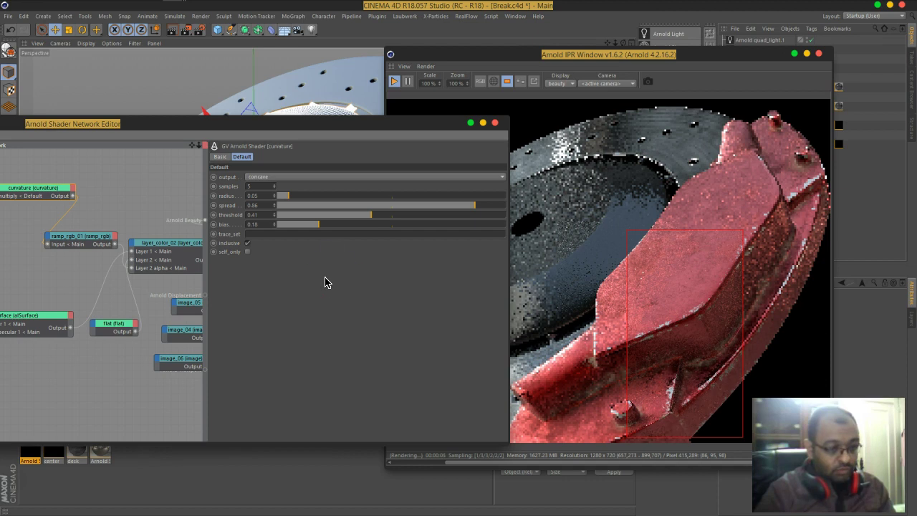
left_click_drag(474, 205, 502, 205)
- Slide the ramp_rgb_01 knot to 44.07%
left_click(440, 265)
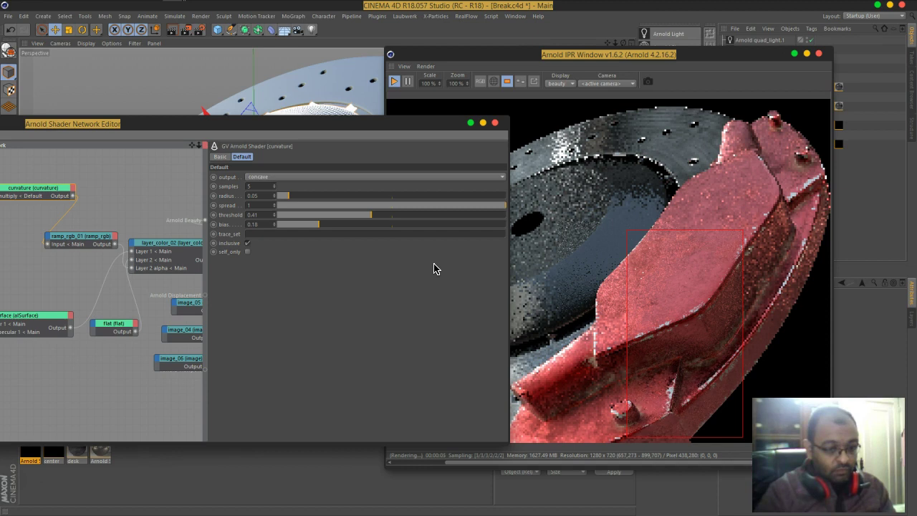
left_click(90, 239)
left_click_drag(485, 203, 362, 212)
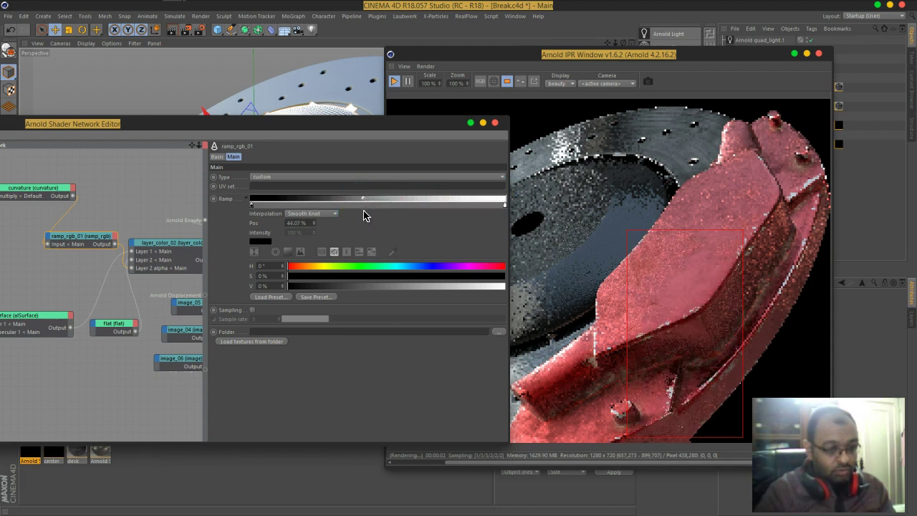
- Close the shader network, move the Arnold render preview aside, and switch to After Effects
left_click(494, 122)
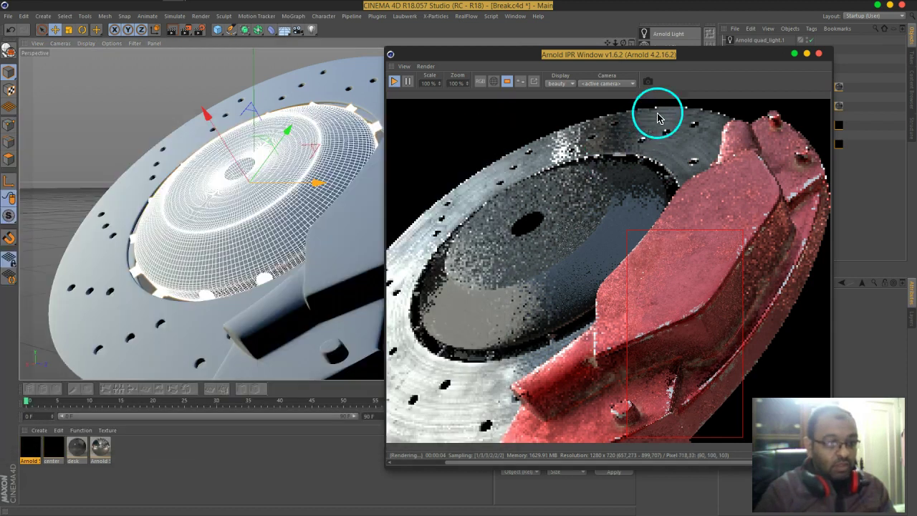
left_click_drag(635, 54, 537, 36)
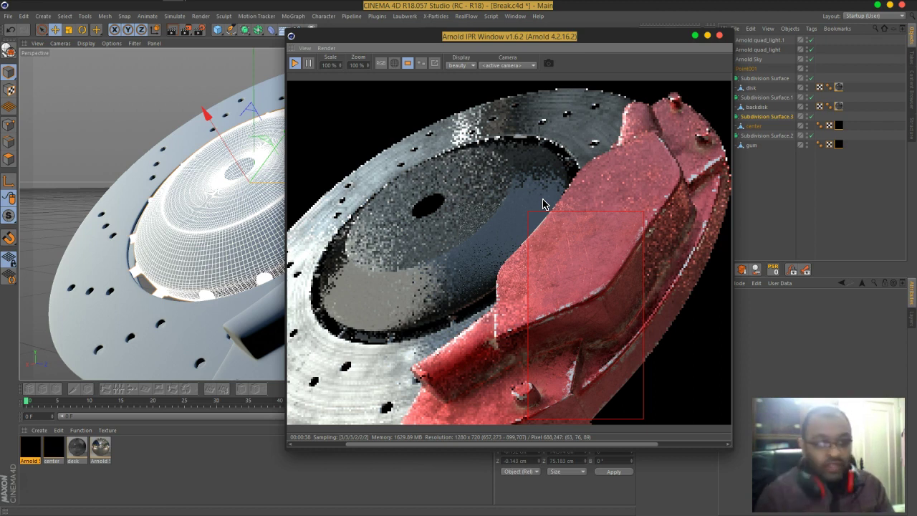
left_click(593, 248)
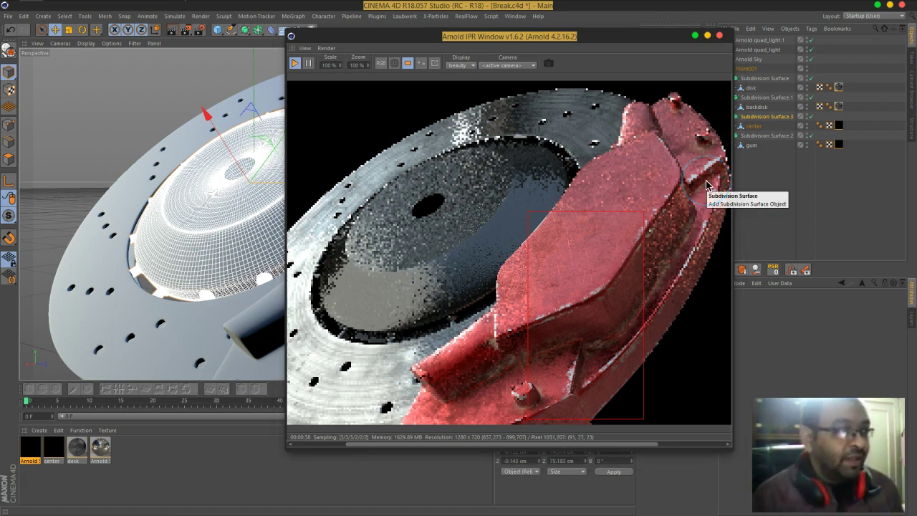
left_click(573, 39)
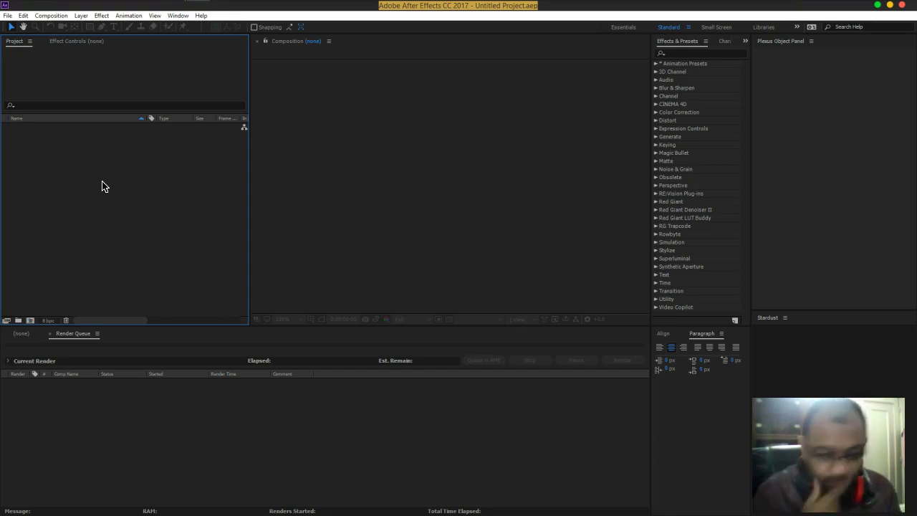
- Import brembo_al.png into the After Effects project
double_click(106, 187)
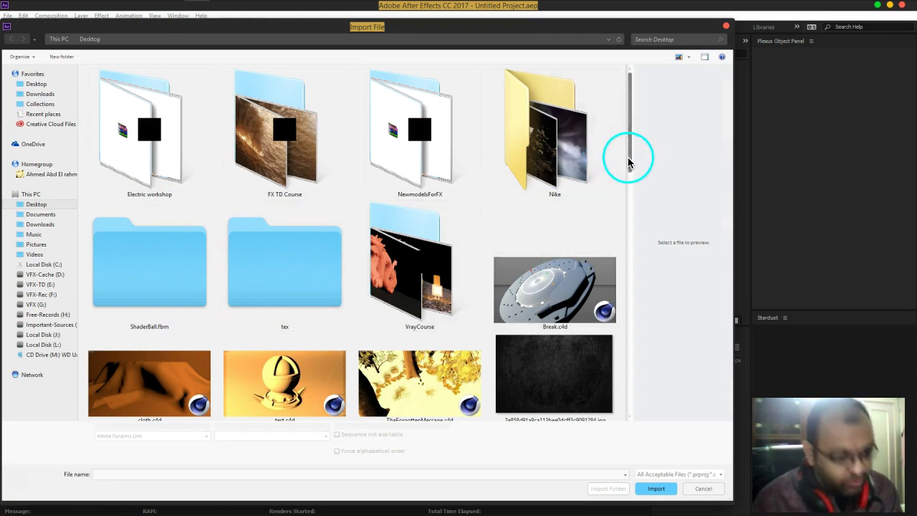
left_click_drag(632, 162, 643, 358)
left_click(113, 205)
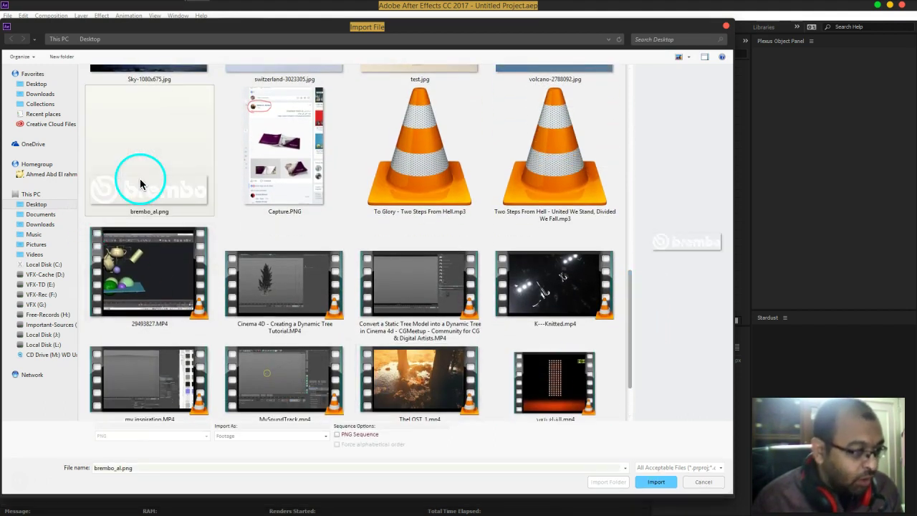
left_click(655, 488)
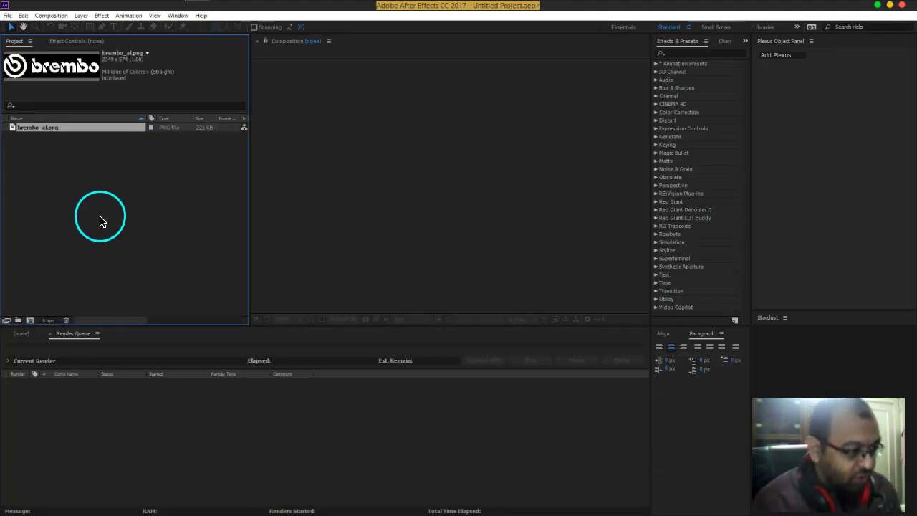
- Build a brembo_al composition from the footage and bring up its Composition Settings
left_click(74, 170)
left_click(17, 130)
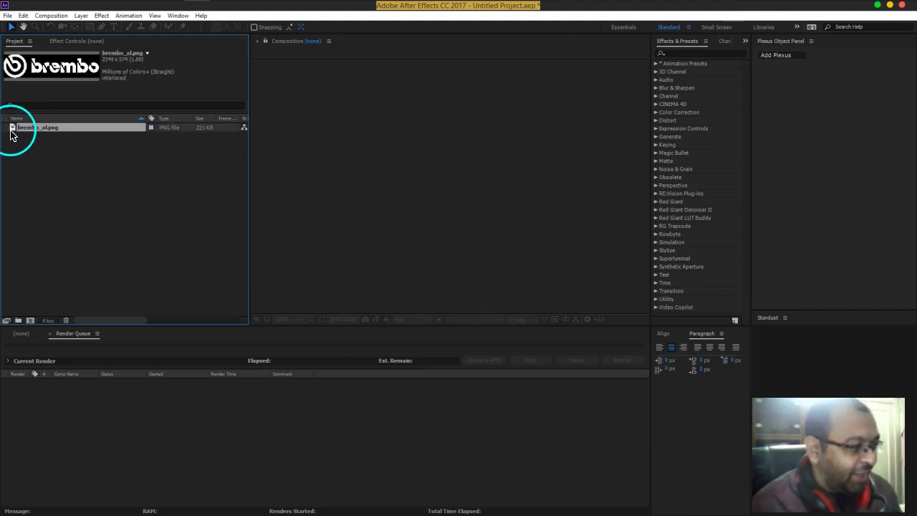
left_click(29, 320)
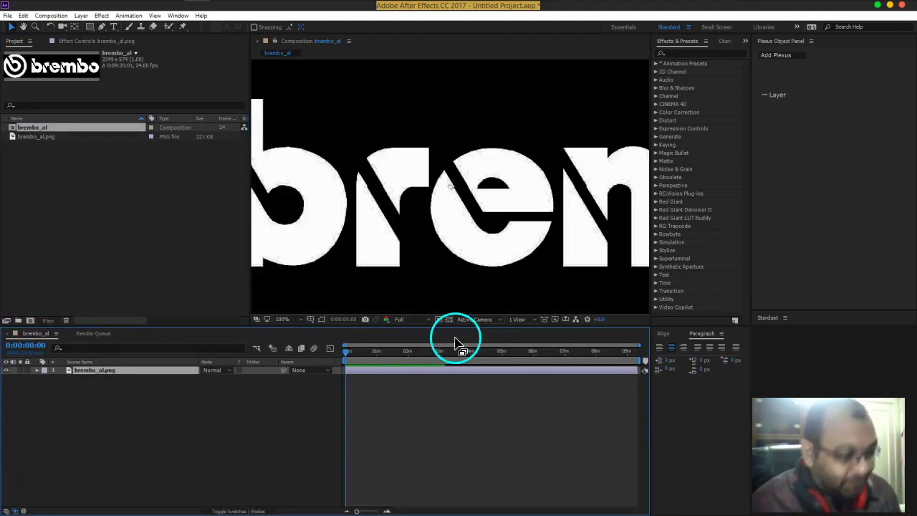
scroll(448, 268, "down", 4)
scroll(449, 268, "up", 2)
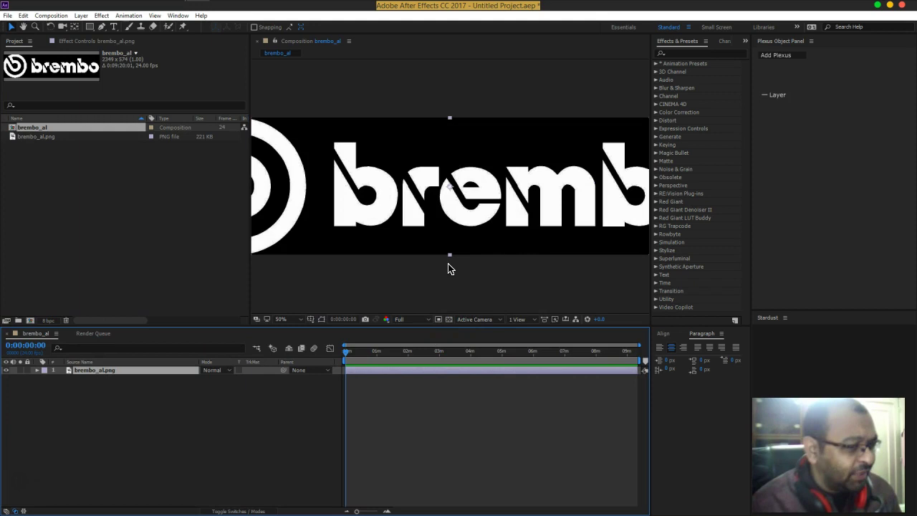
scroll(448, 268, "down", 2)
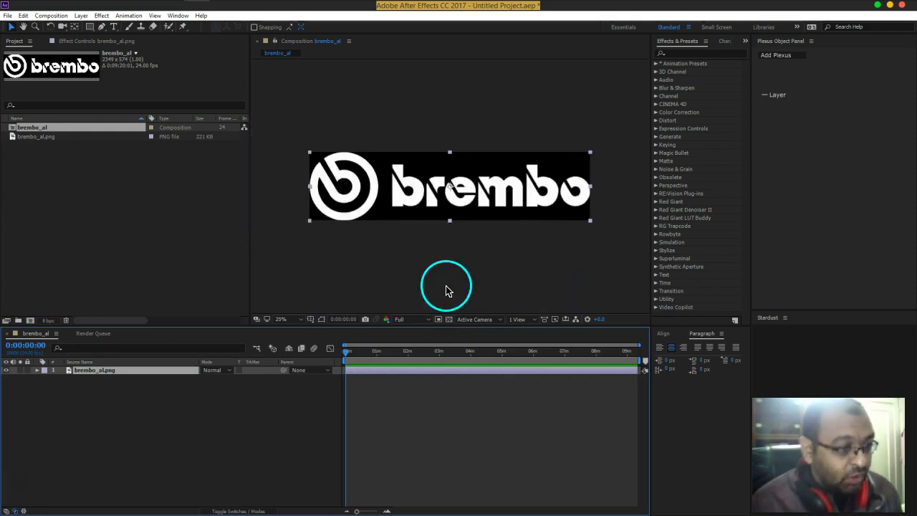
left_click(51, 15)
left_click(62, 40)
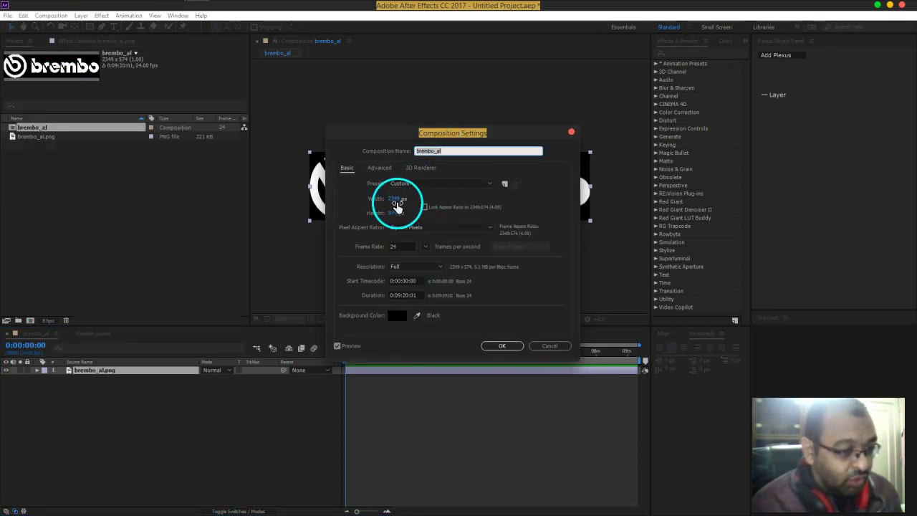
- Resize the brembo_al composition to 2400 × 600 pixels
left_click(397, 200)
type("2400")
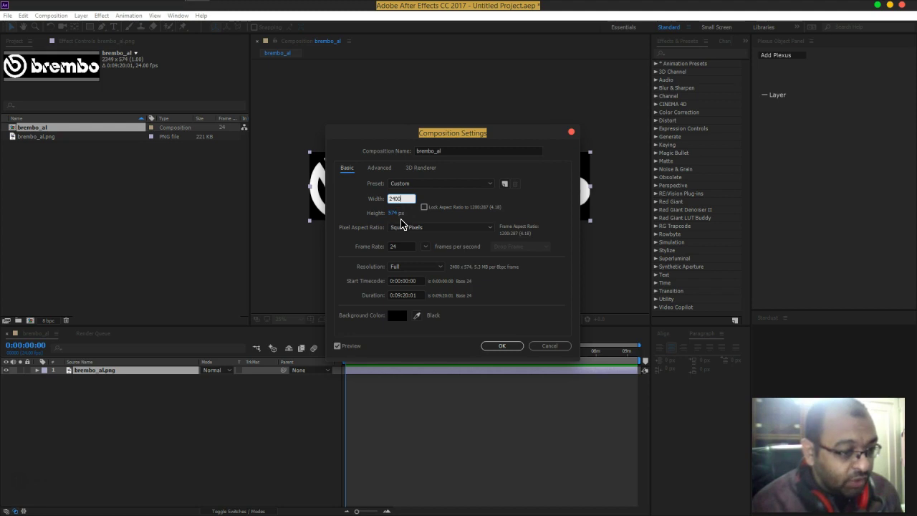
left_click(393, 215)
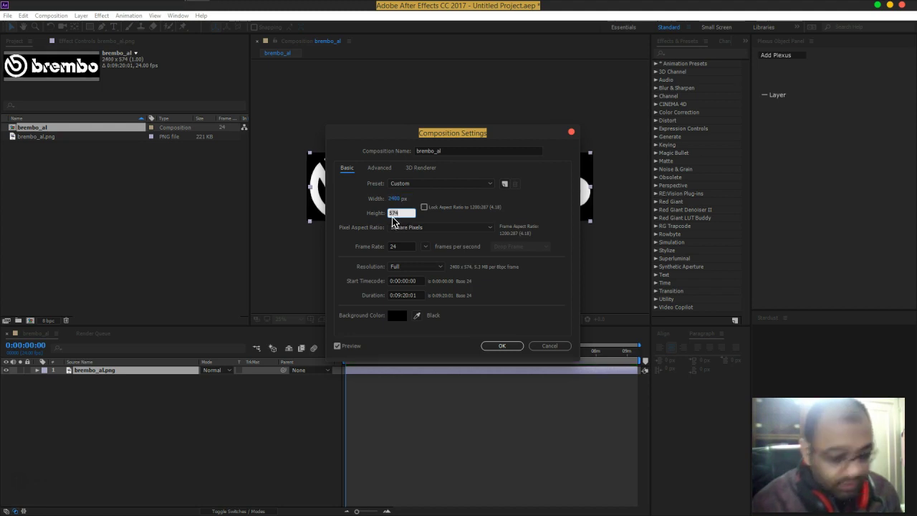
type("600")
left_click(403, 294)
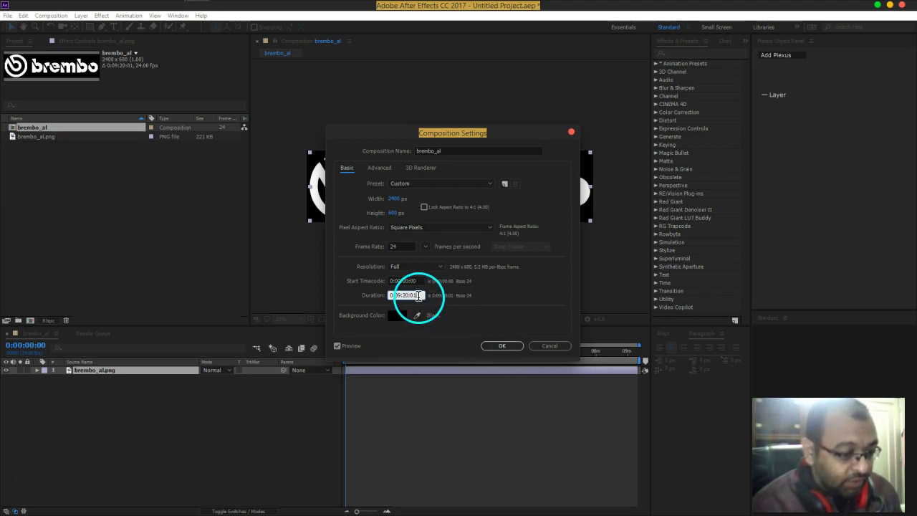
left_click_drag(396, 296, 379, 296)
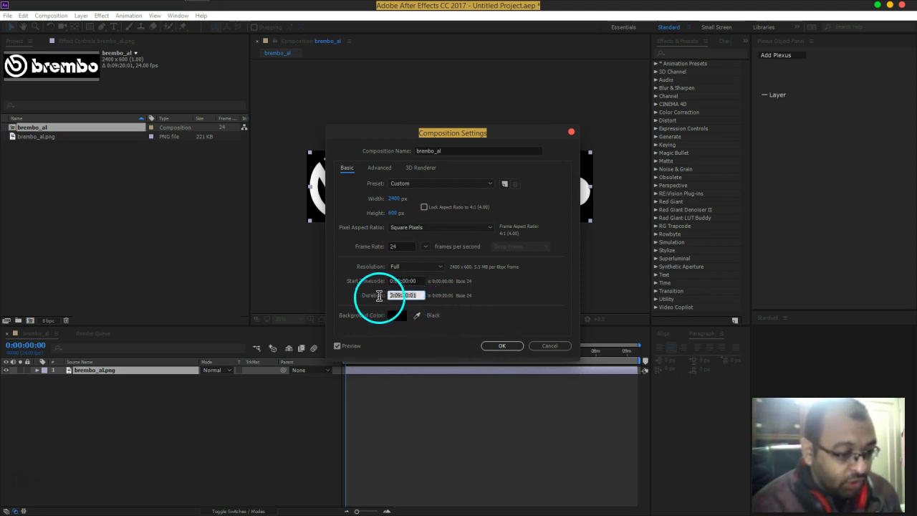
left_click(502, 346)
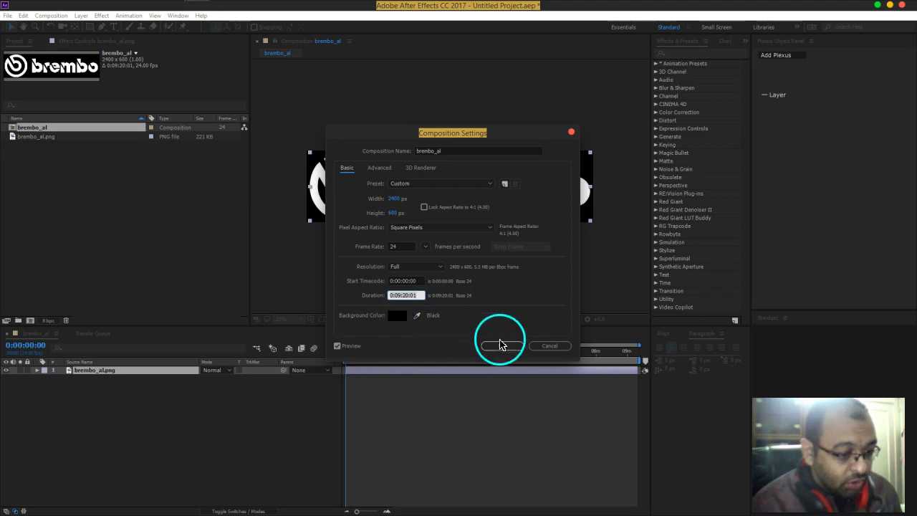
left_click(45, 345, "ctrl")
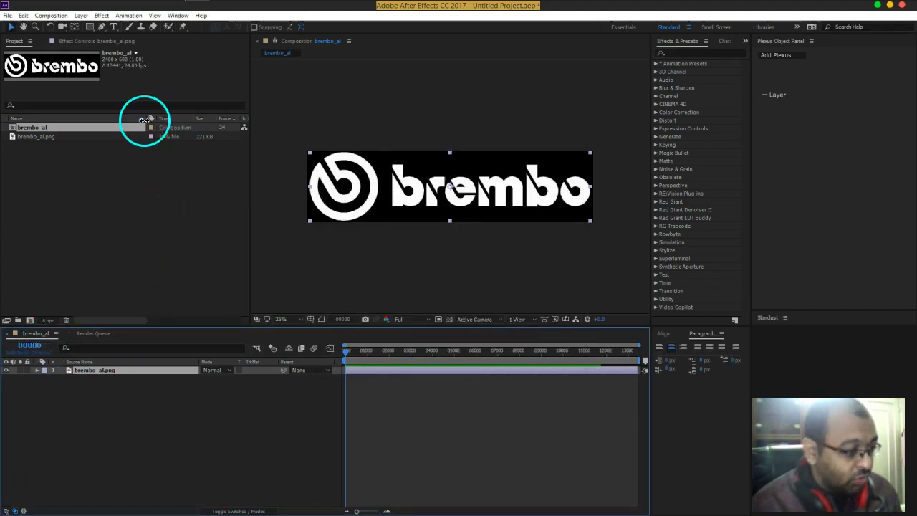
- Shorten the composition's duration to a single frame
left_click(54, 15)
left_click(57, 42)
left_click_drag(409, 296, 352, 302)
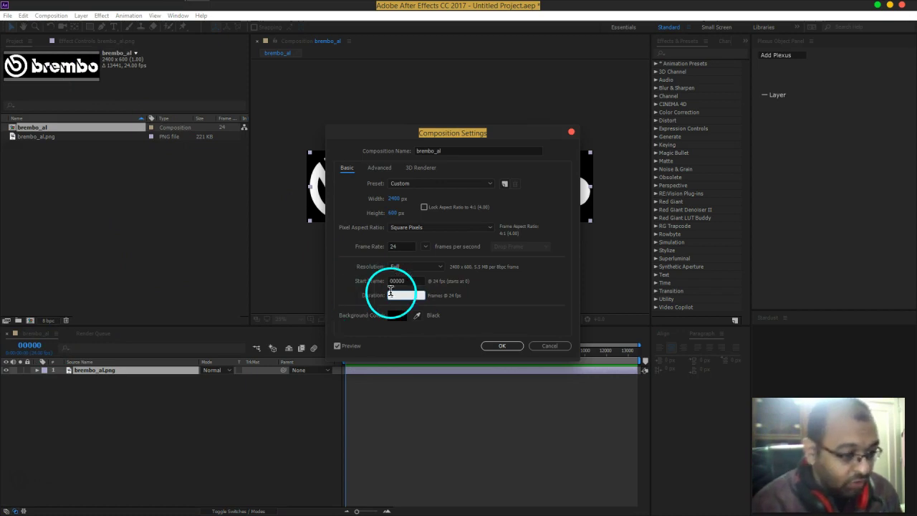
left_click(498, 345)
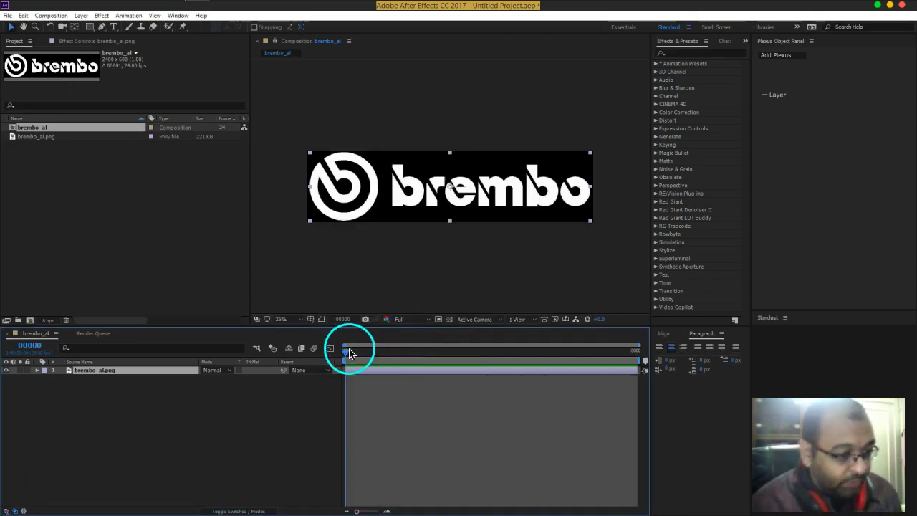
left_click(262, 423)
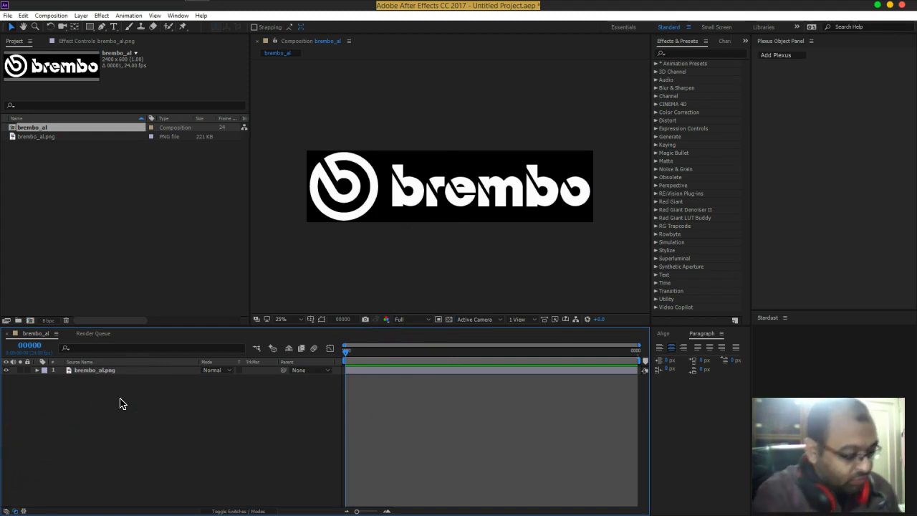
- Create a Noise solid and apply Fractal Noise to it
key("ctrl+y")
type("Noise")
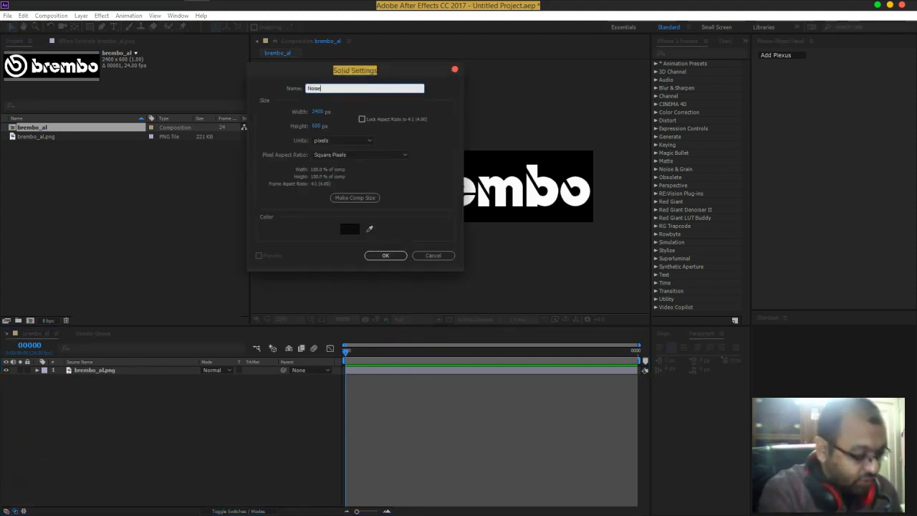
key("Return")
key("ctrl+space")
type("fra")
key("Down")
key("Return")
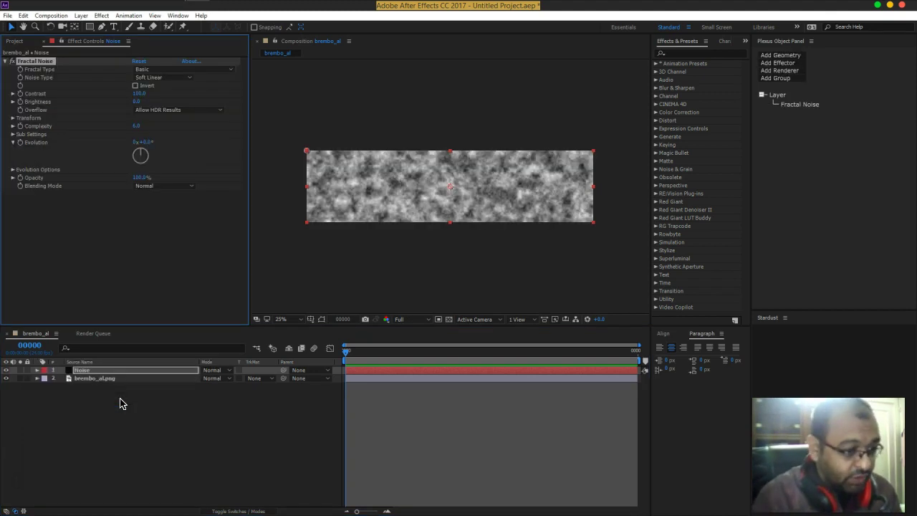
- Set brembo_al.png's Track Matte to Luma Matte using the Noise layer
left_click(194, 379)
left_click(252, 384)
left_click(261, 423)
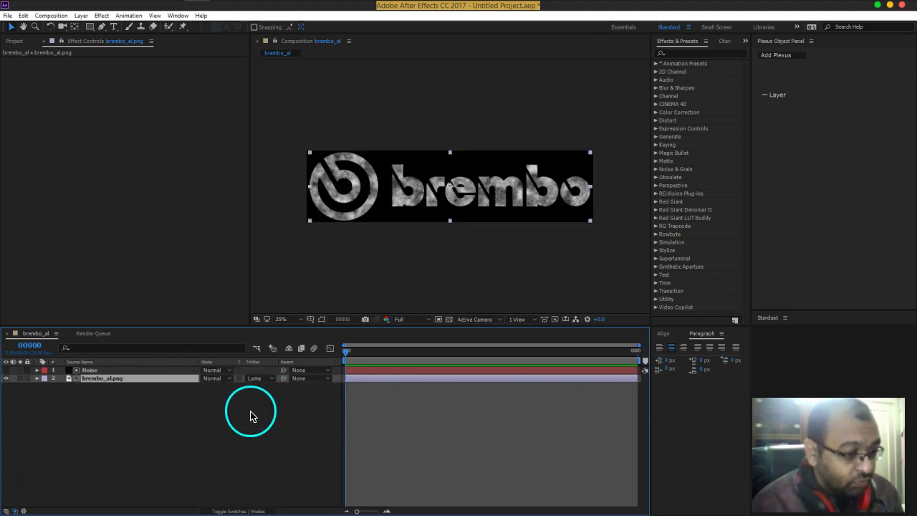
scroll(443, 175, "up", 2)
left_click(265, 379)
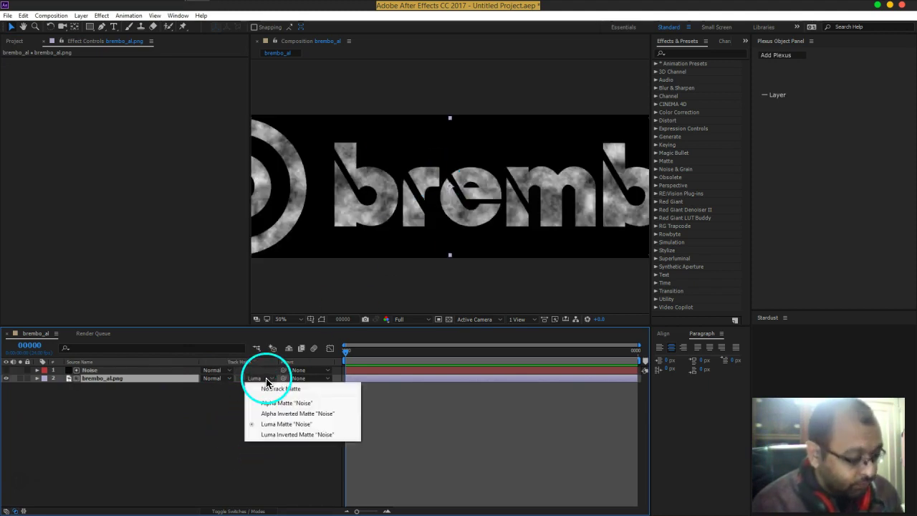
left_click(266, 375)
left_click(278, 425)
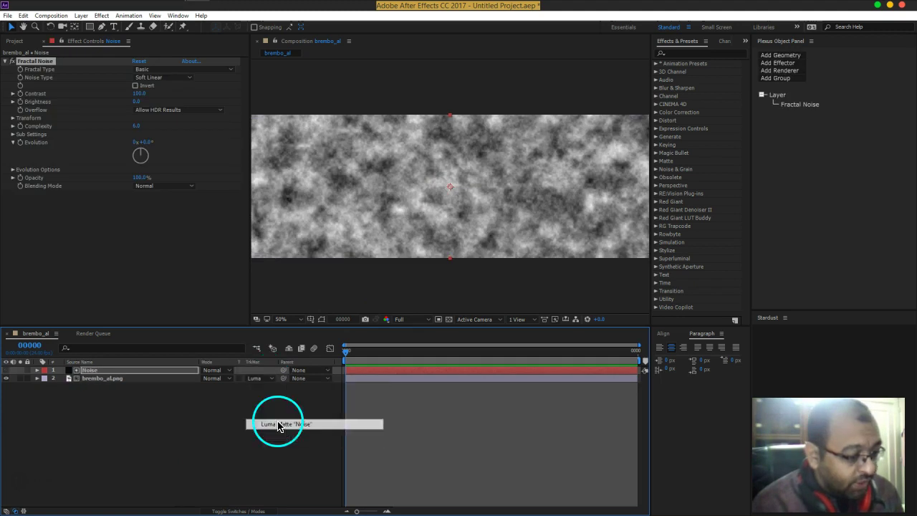
- Raise the Fractal Noise contrast and switch the noise type to Spline
left_click_drag(136, 93, 292, 99)
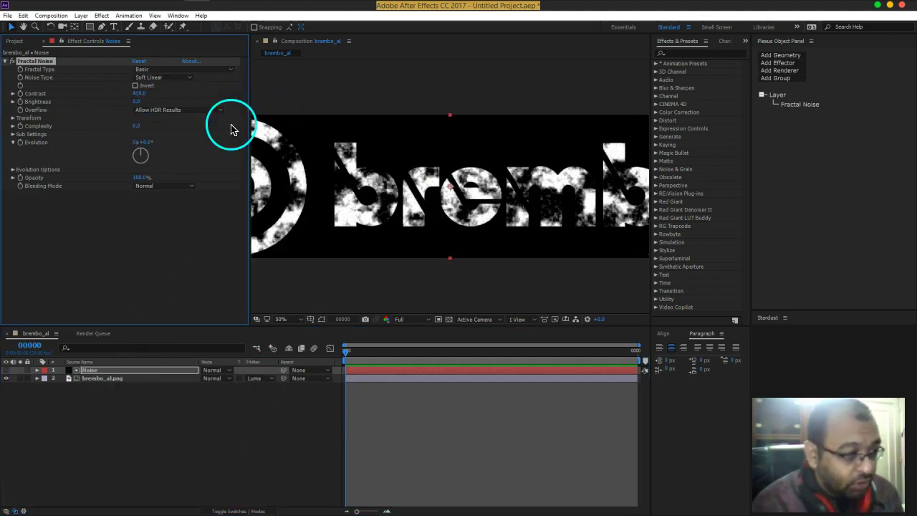
left_click(164, 78)
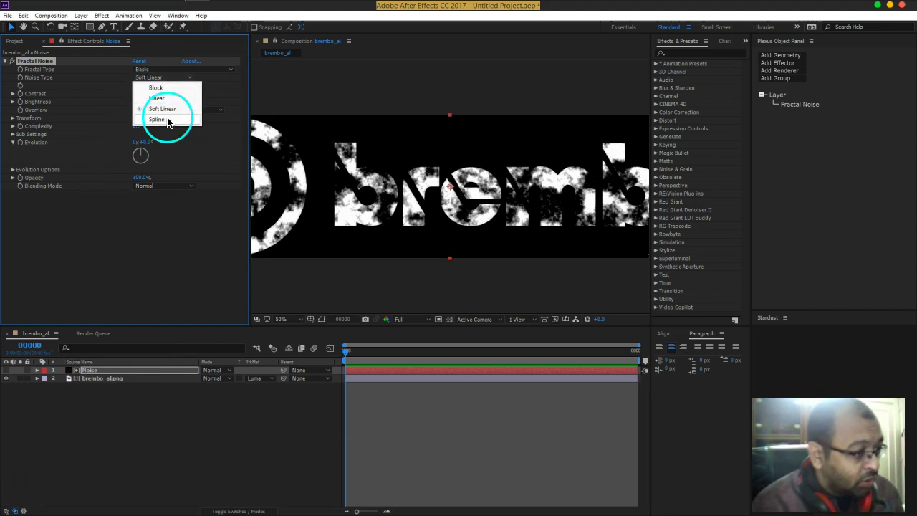
left_click(163, 119)
left_click(159, 110)
left_click(159, 109)
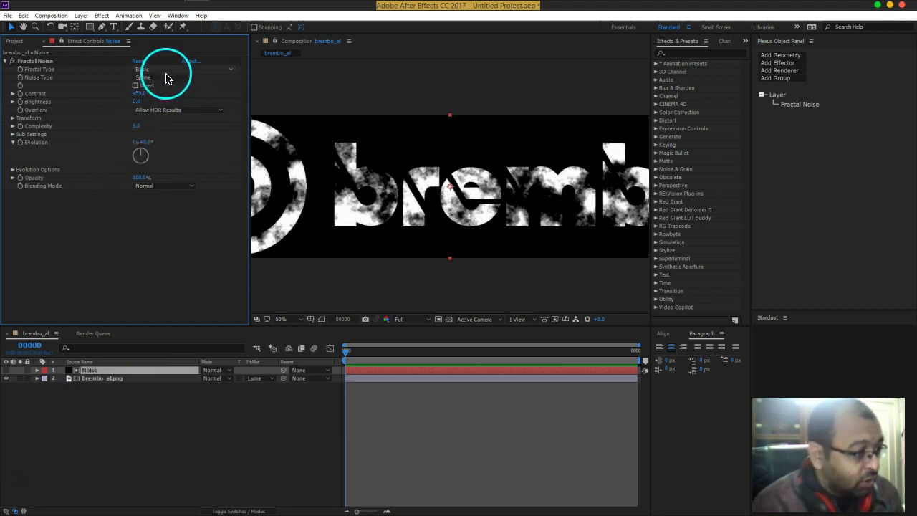
- Set the Fractal Type to Rocky and change the Transform scale to 43
left_click(163, 68)
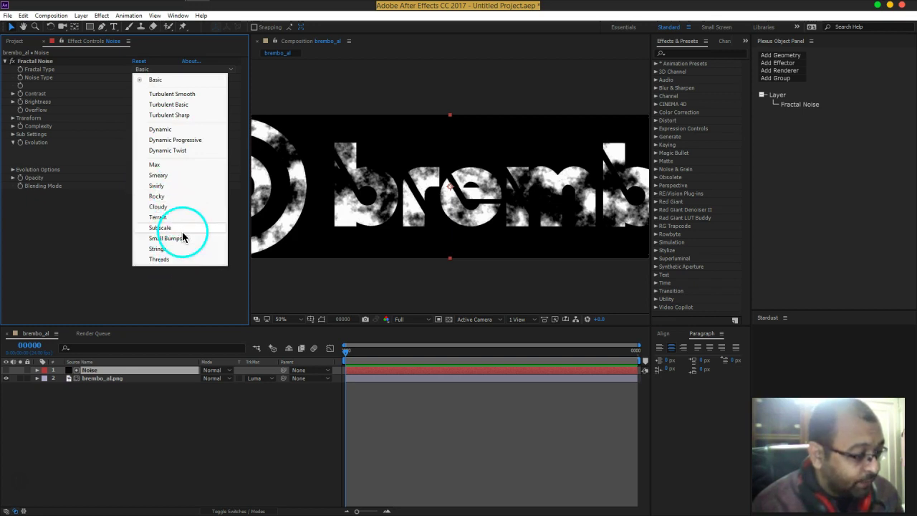
left_click(177, 250)
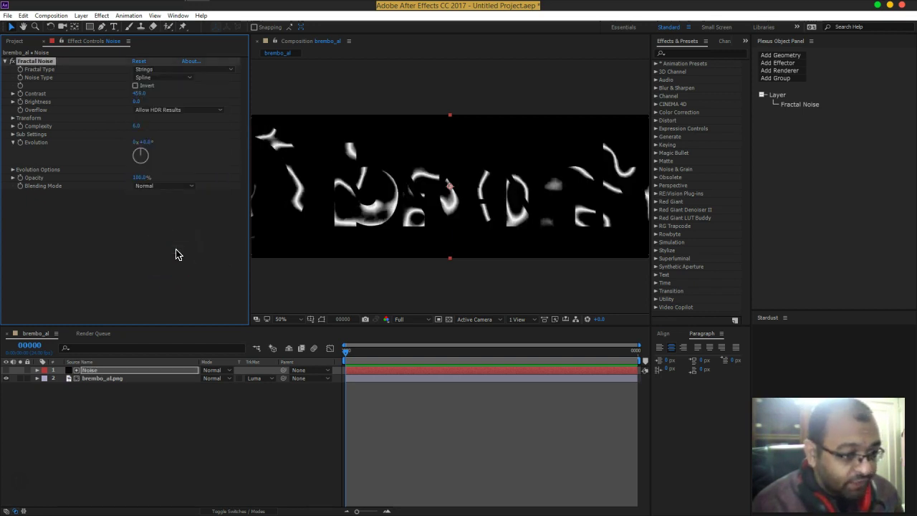
left_click(174, 69)
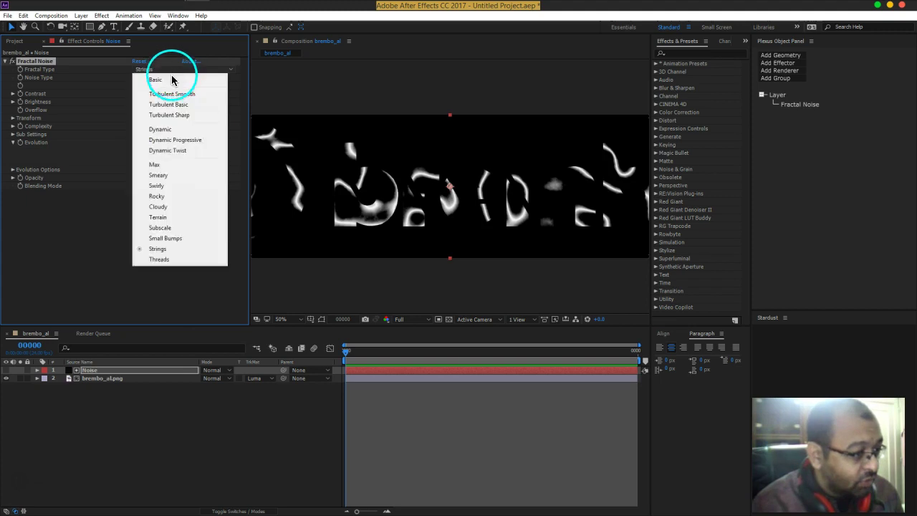
left_click(169, 197)
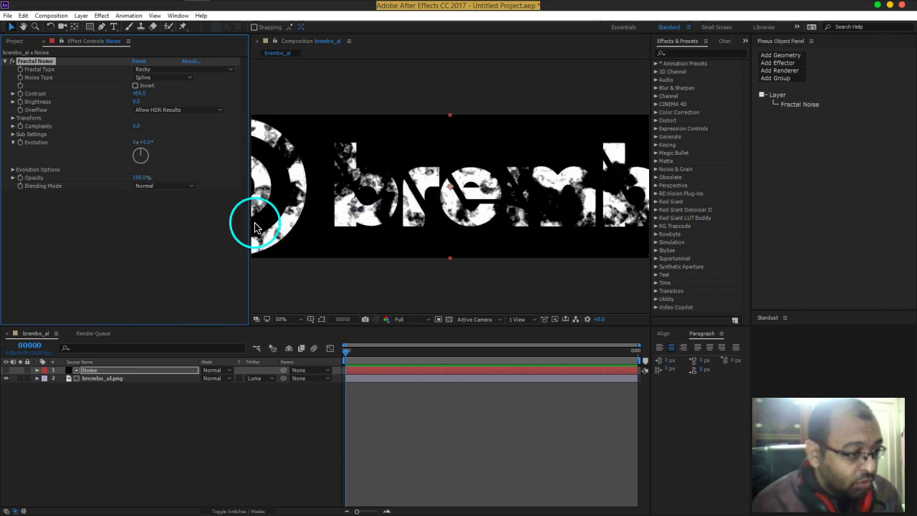
left_click(12, 119)
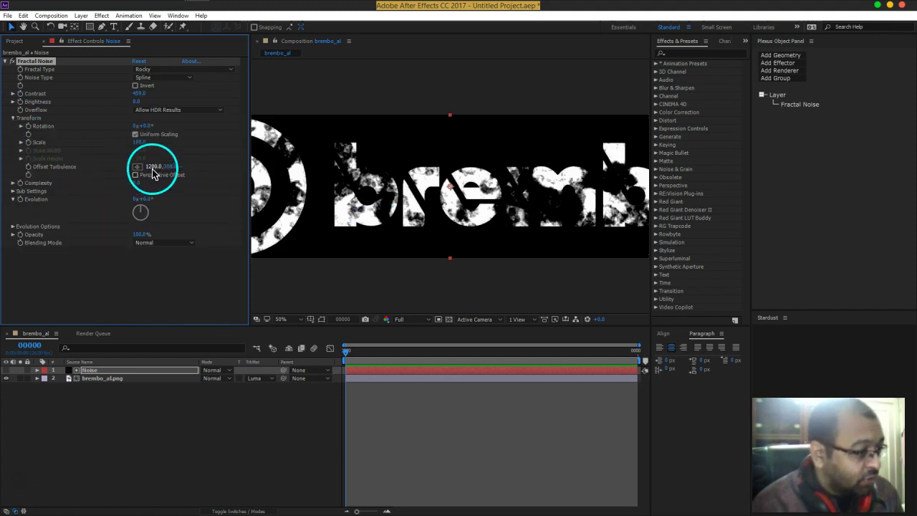
mouse_move(140, 143)
left_mouse_down()
mouse_move(270, 149)
mouse_move(133, 163)
left_mouse_up()
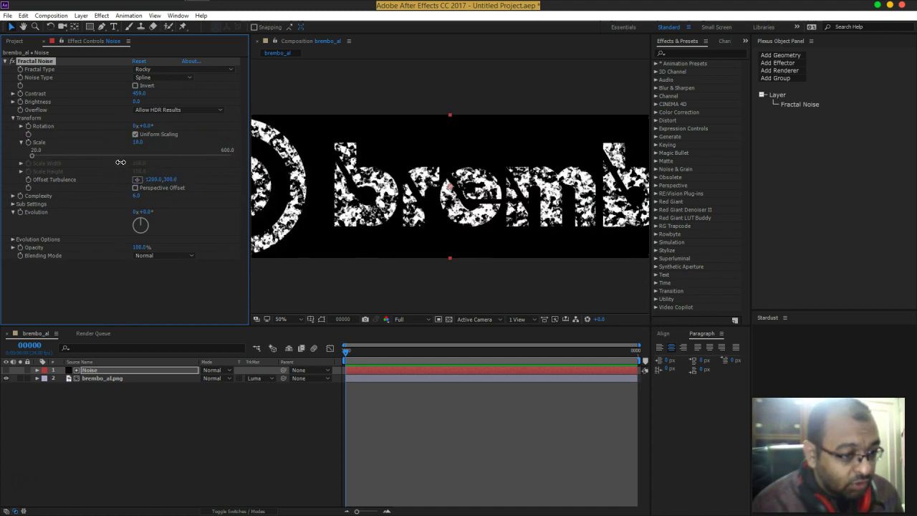
- Compare the Turbulent Smooth, Dynamic and Max fractal types, then settle back on Rocky
left_click(169, 77)
left_click(172, 68)
left_click(182, 95)
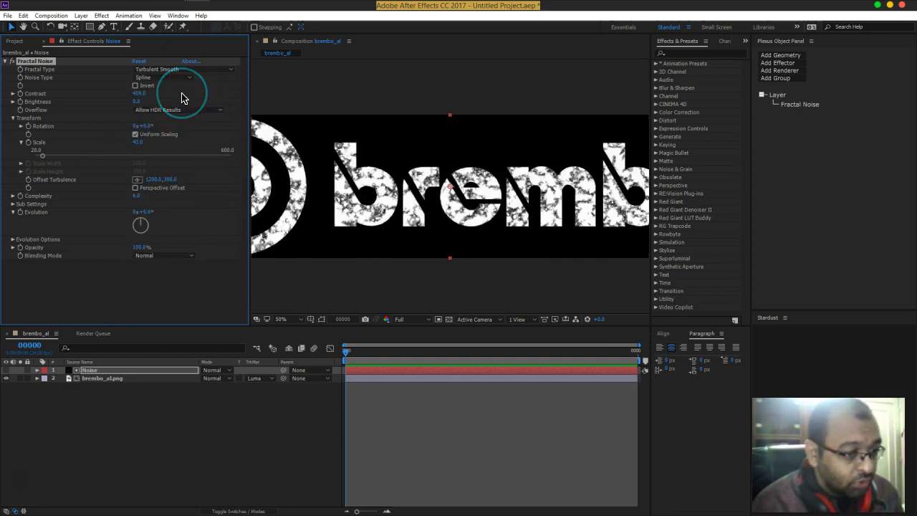
left_click(174, 69)
left_click(178, 133)
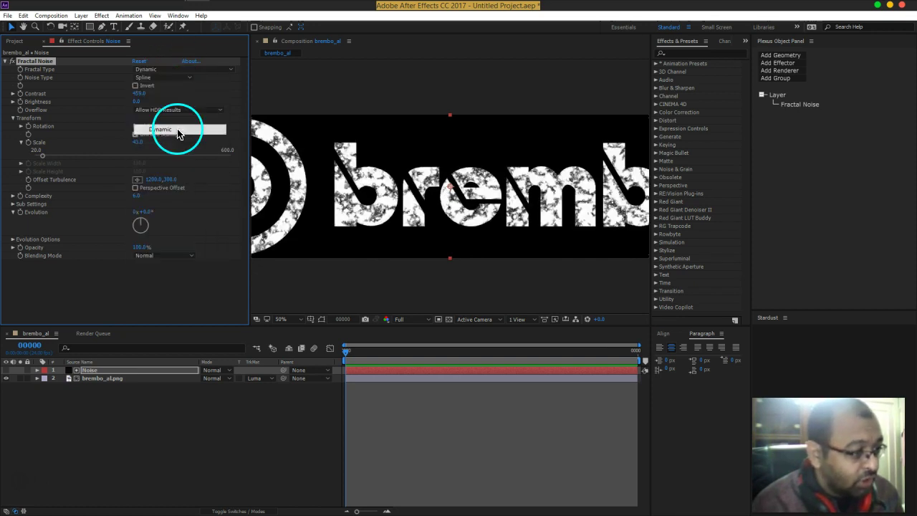
left_click(173, 69)
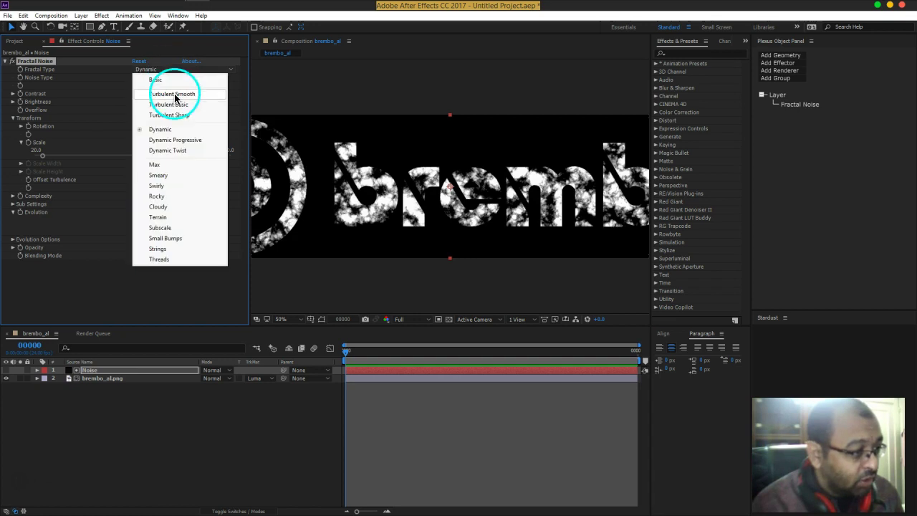
left_click(179, 164)
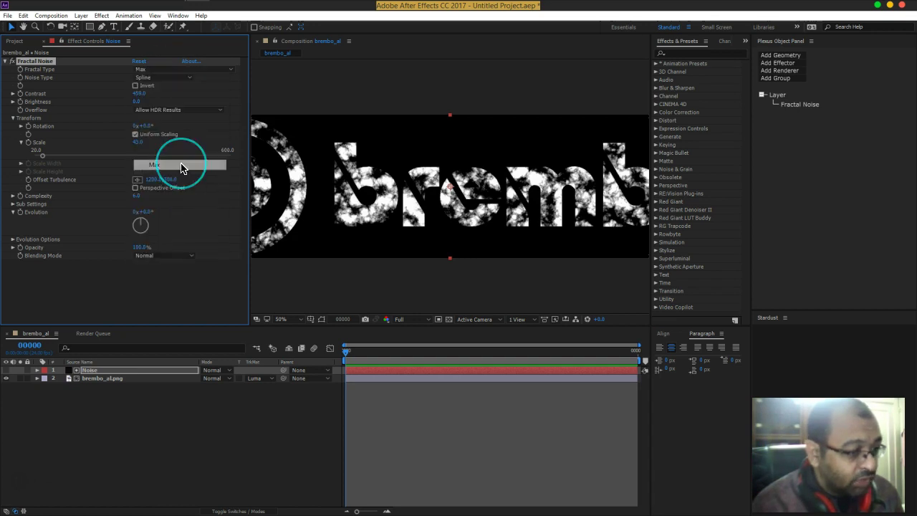
left_click(171, 70)
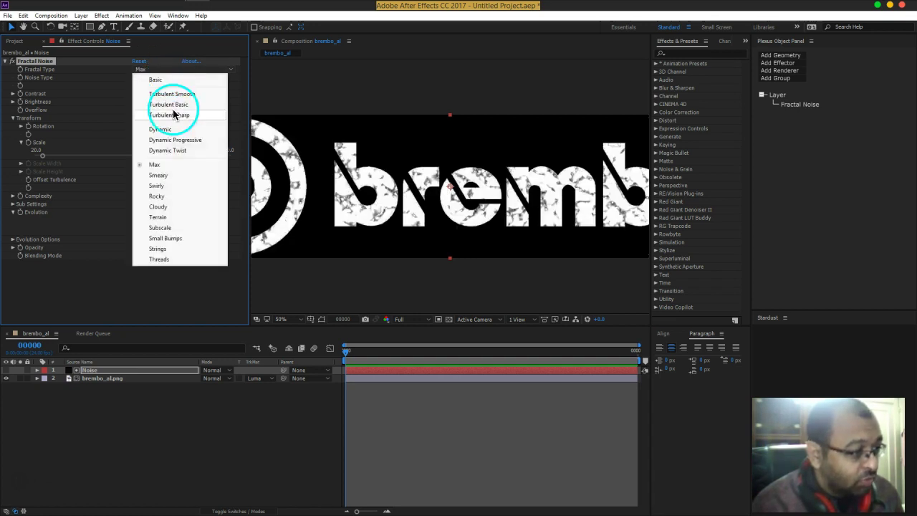
left_click(167, 201)
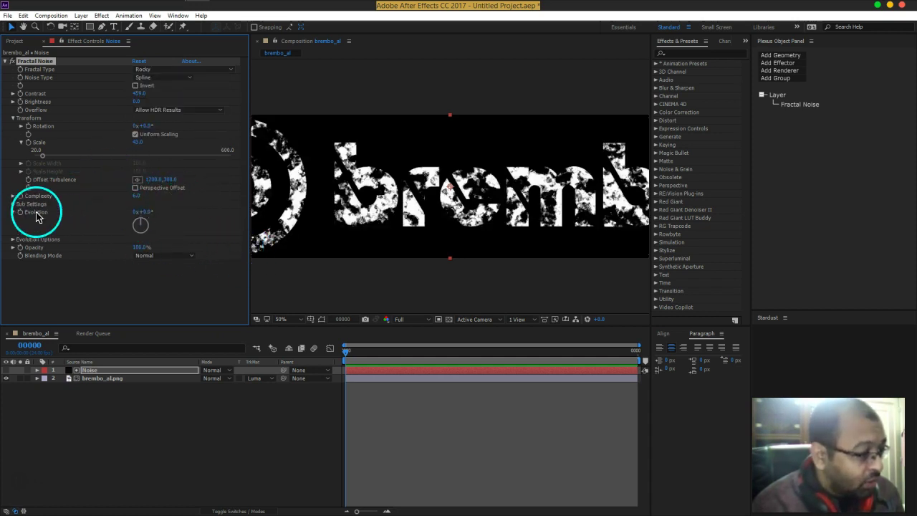
- Set the Fractal Noise complexity to 14.6
mouse_move(136, 197)
left_mouse_down()
mouse_move(541, 203)
mouse_move(461, 236)
left_mouse_up()
left_click(448, 319)
left_click(448, 319)
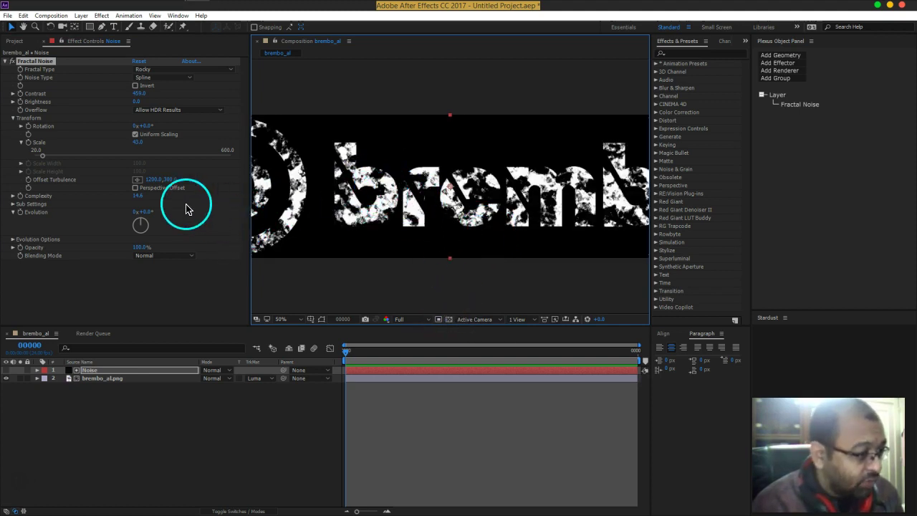
- Check the Project panel, then bring the Fractal Noise effect controls back with F3
left_click(204, 218)
left_click(126, 375)
left_click(91, 76)
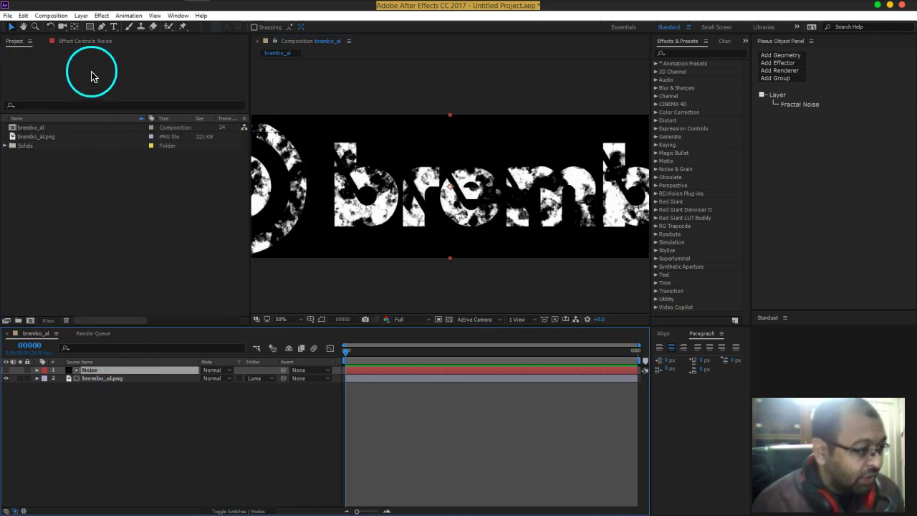
key("F3")
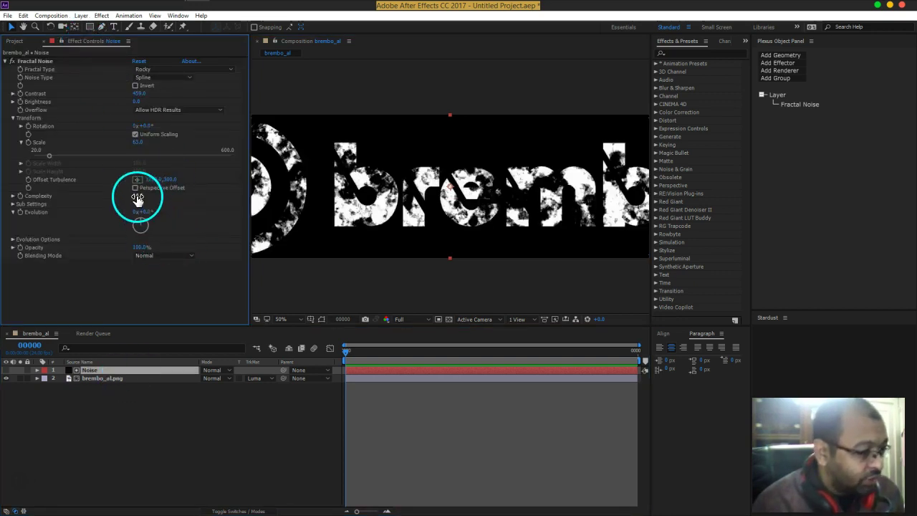
- Set the Rocky noise scale to 42 and its brightness to 62
mouse_move(136, 142)
left_mouse_down()
mouse_move(168, 142)
mouse_move(143, 144)
left_mouse_up()
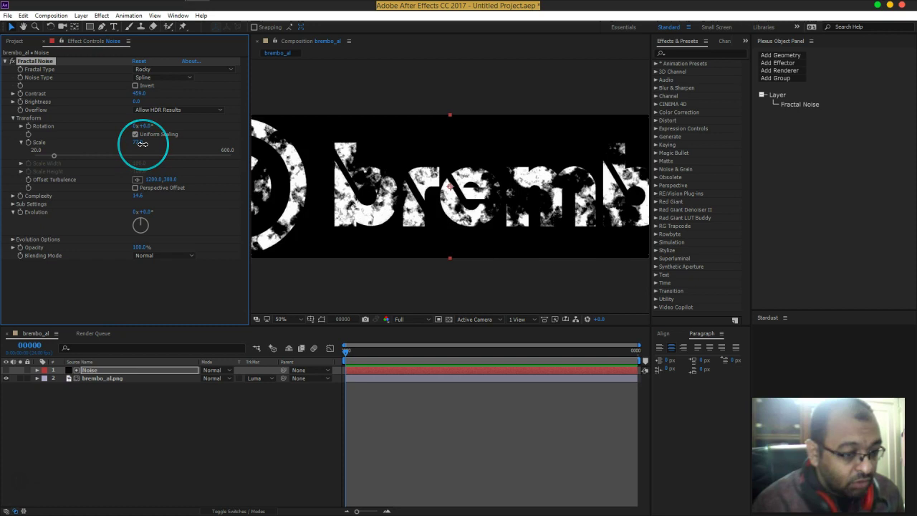
mouse_move(502, 197)
left_mouse_down()
mouse_move(440, 174)
mouse_move(384, 179)
mouse_move(461, 184)
mouse_move(455, 194)
left_mouse_up()
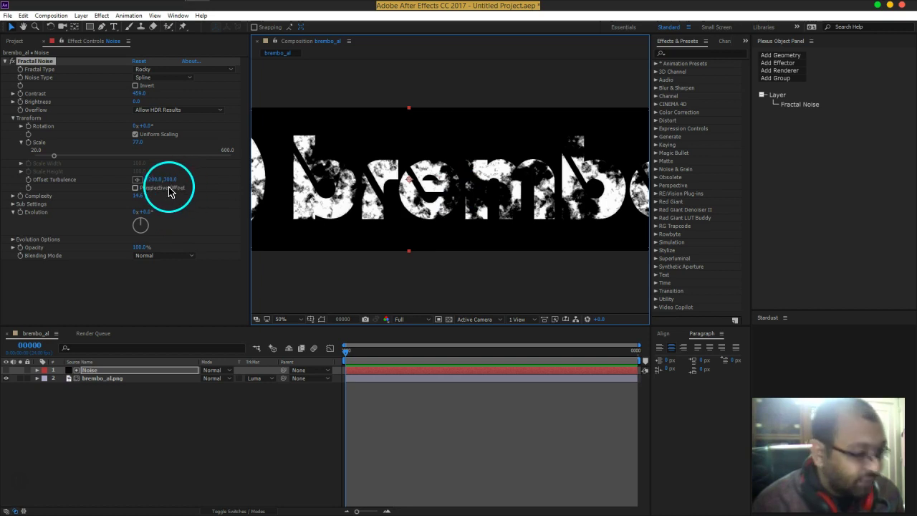
left_click_drag(137, 142, 127, 147)
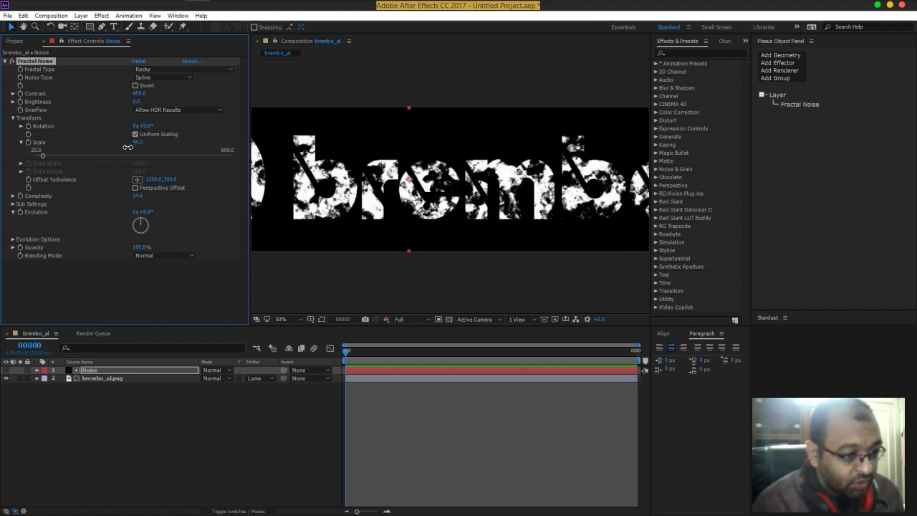
mouse_move(149, 180)
left_mouse_down()
mouse_move(163, 159)
mouse_move(140, 98)
mouse_move(117, 102)
mouse_move(170, 106)
left_mouse_up()
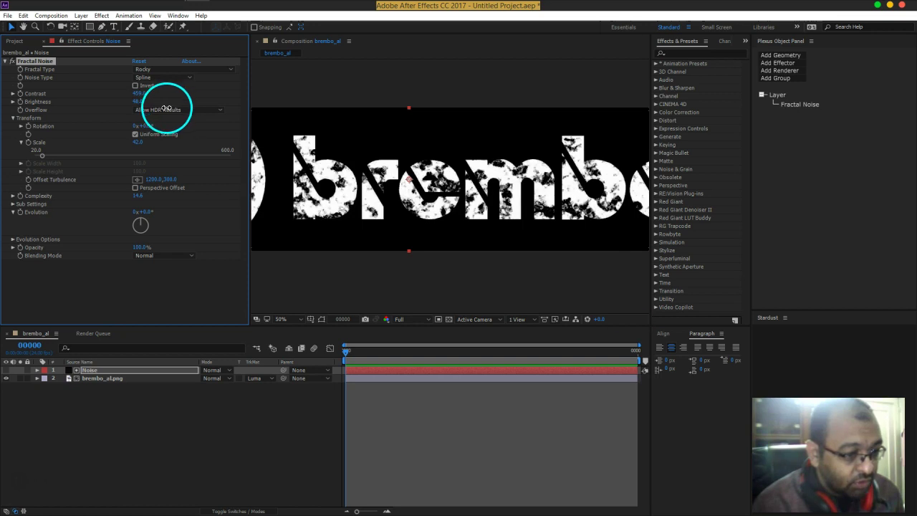
left_click_drag(166, 108, 174, 108)
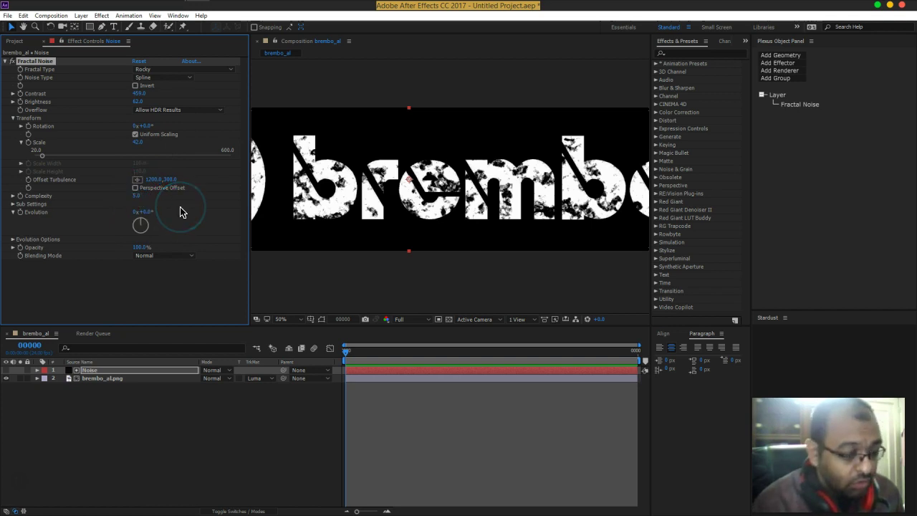
left_click(109, 424)
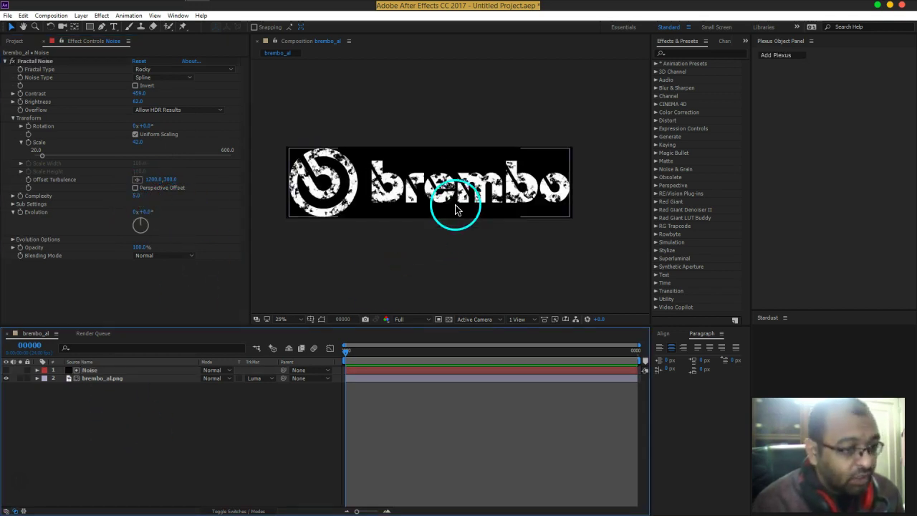
- Import BW10.png from L:\Assets\2D Assets\Textures\Masks into the project
left_click(14, 40)
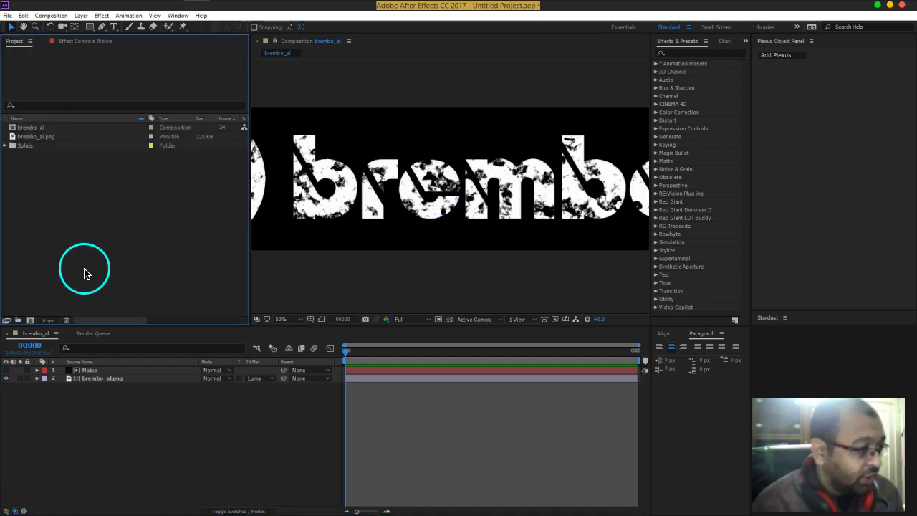
double_click(84, 270)
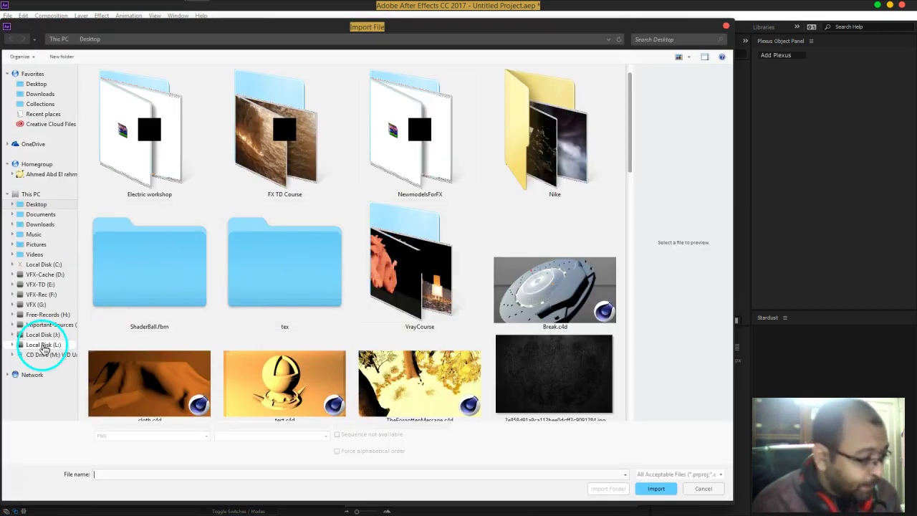
left_click(44, 347)
double_click(109, 138)
double_click(103, 107)
double_click(143, 99)
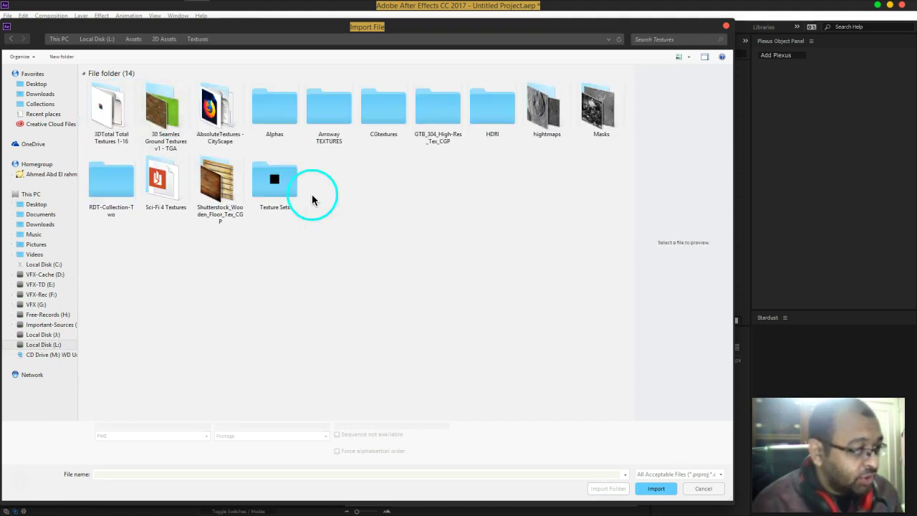
left_click(586, 122)
double_click(585, 122)
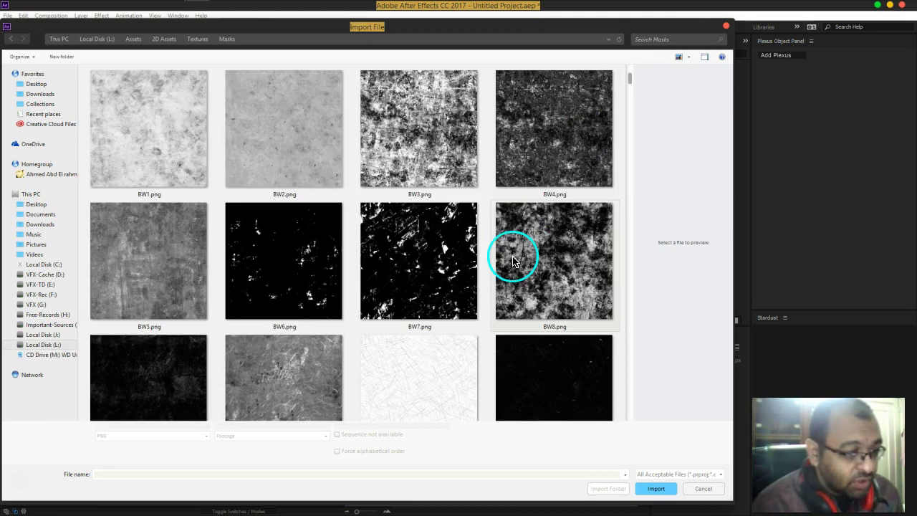
left_click(593, 143)
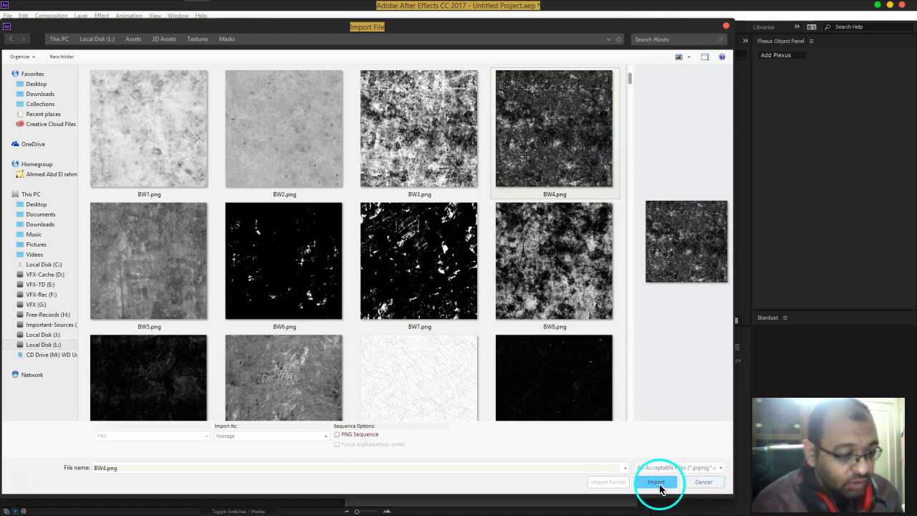
left_click(280, 390)
left_click(651, 482)
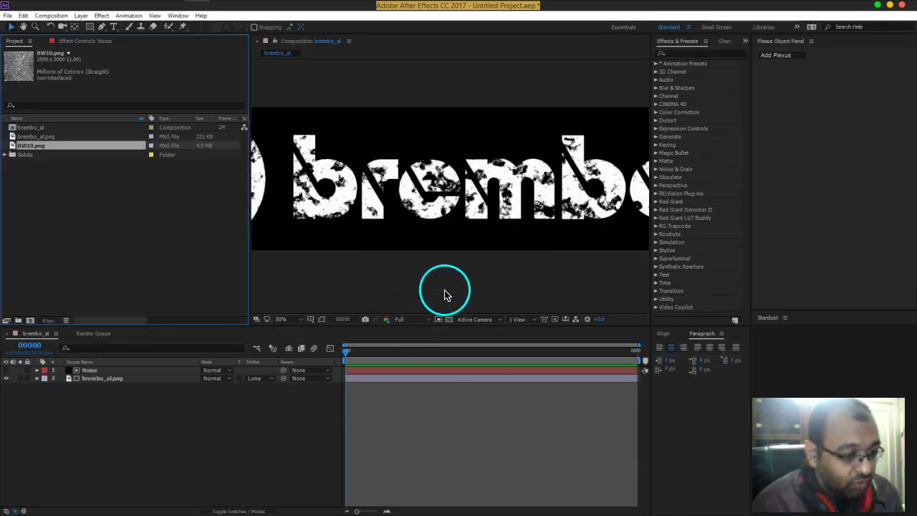
- Place BW10.png as a layer above brembo_al.png and make the logo layer visible
left_click(120, 421)
left_click(39, 149)
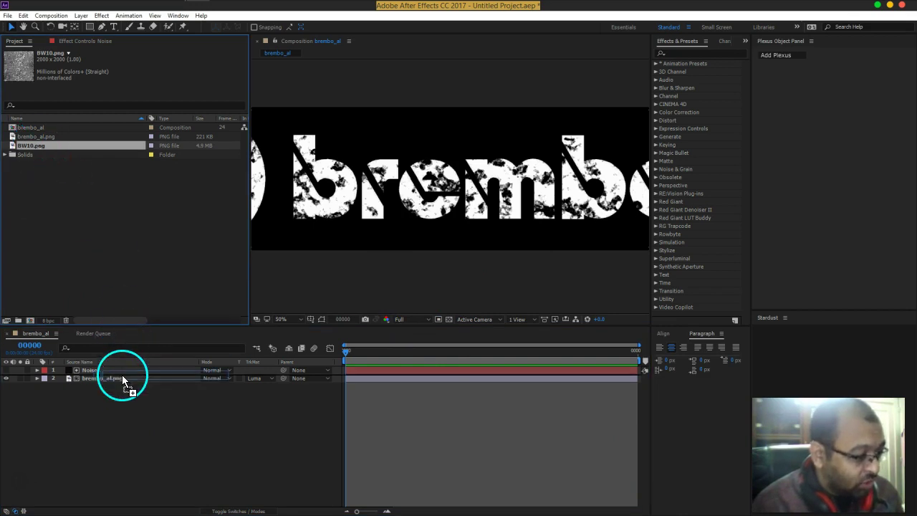
left_click_drag(45, 163, 122, 374)
left_click(126, 391)
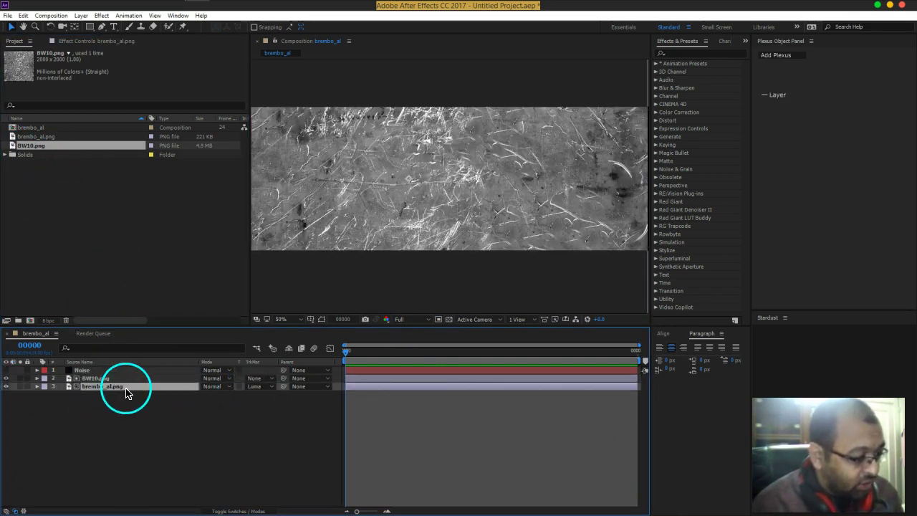
left_click(7, 386)
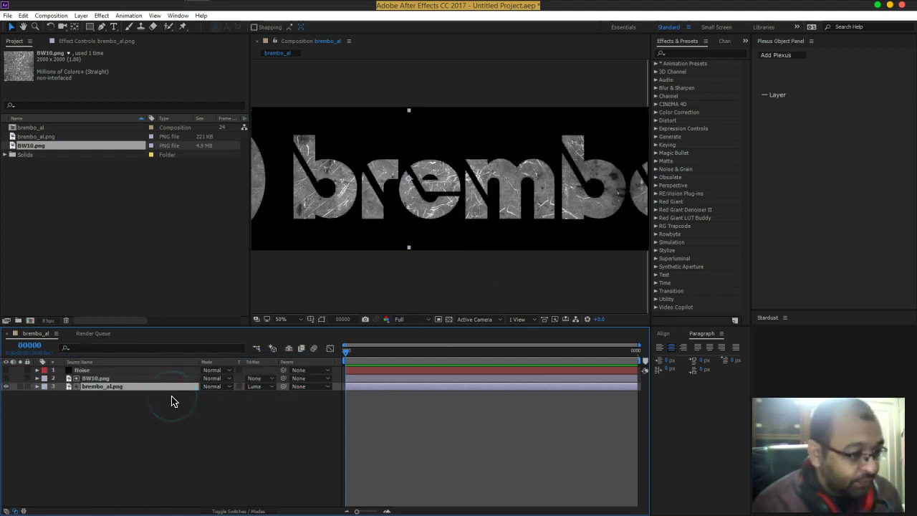
- Apply a Curves effect to BW10.png, test a bowed curve, then reset it to straight
left_click(139, 378)
key("ctrl+space")
type("curv")
key("Return")
left_click(129, 266)
mouse_move(55, 180)
left_mouse_down()
mouse_move(69, 203)
mouse_move(57, 189)
left_mouse_up()
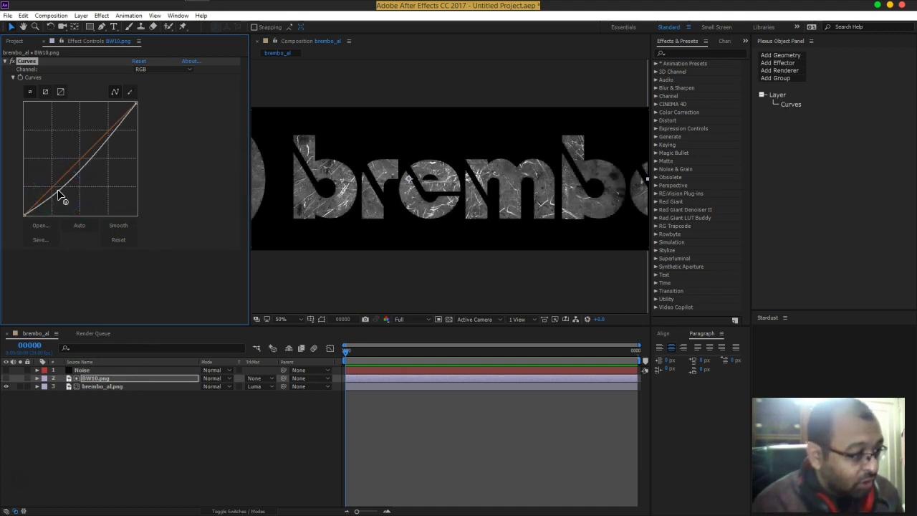
left_click(147, 70)
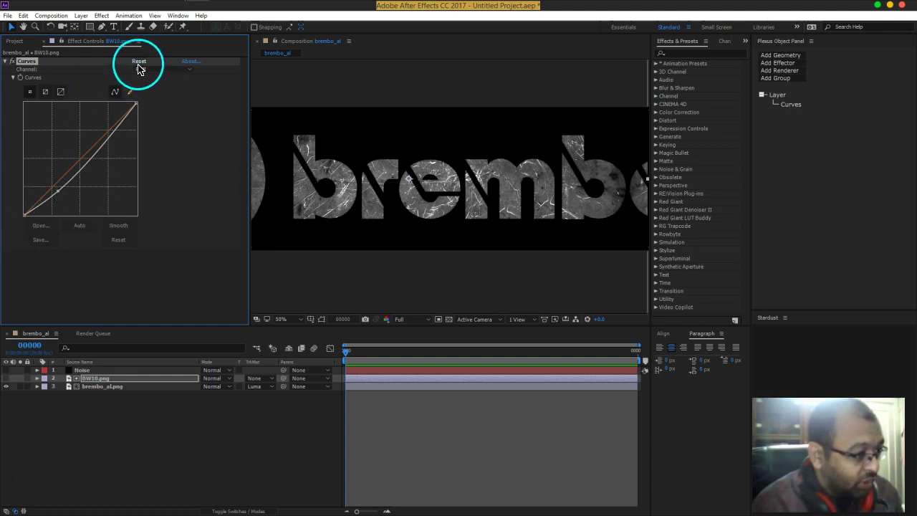
left_click(129, 355)
- Apply Invert to BW10.png and move it above Curves in the effect stack
key("ctrl+space")
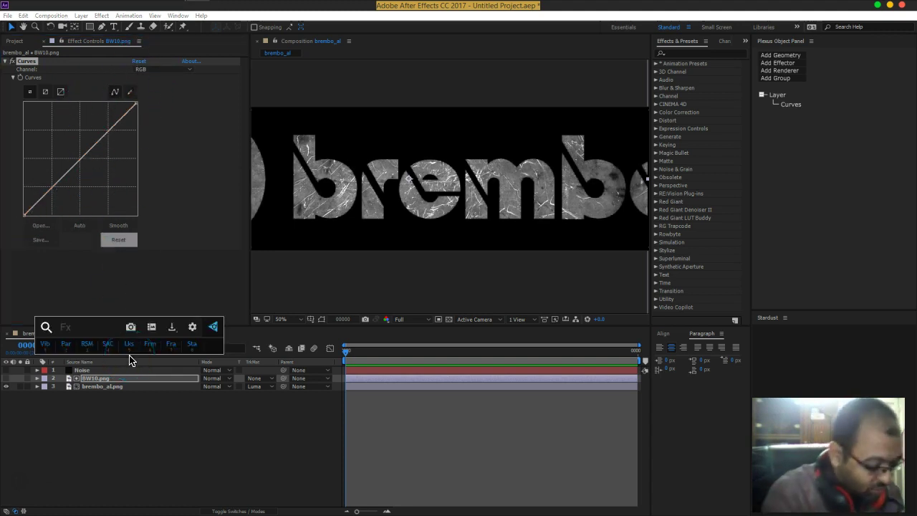
type("inv")
key("Return")
left_click(37, 291)
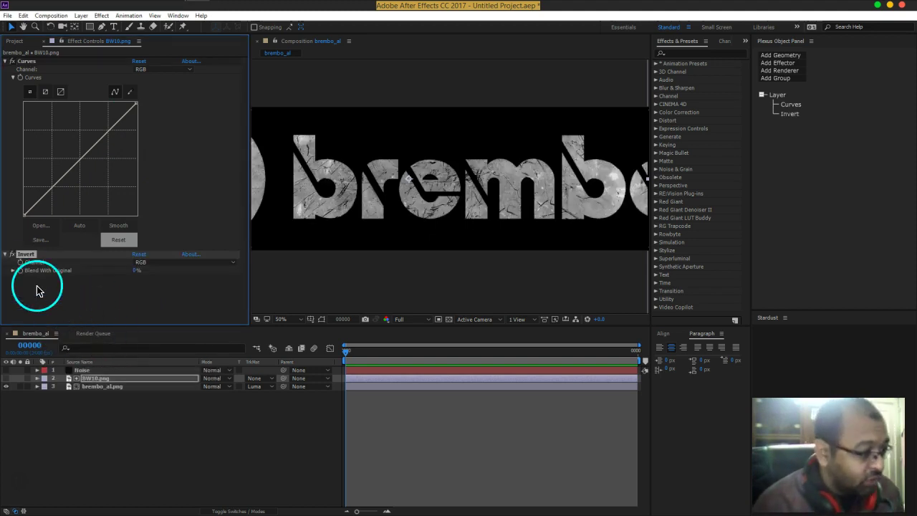
left_click_drag(28, 261, 36, 64)
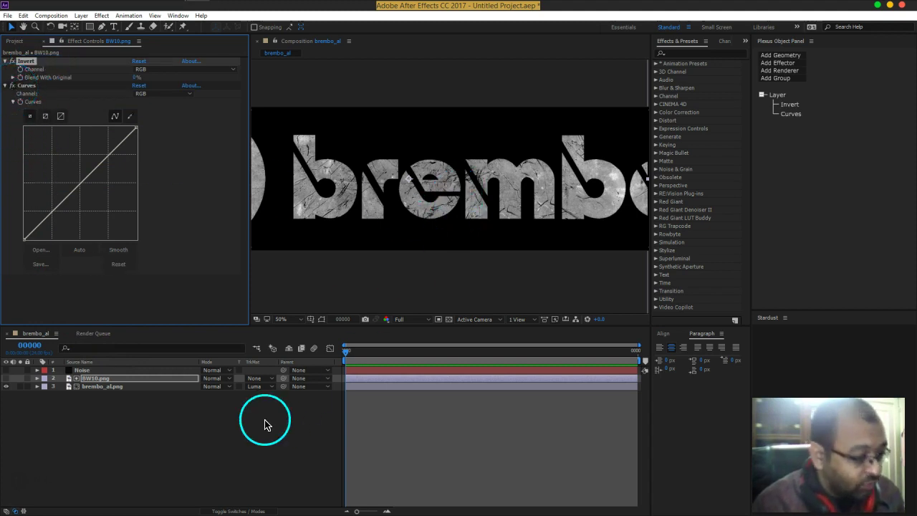
- Compare the Alpha Inverted, Alpha, Luma and Luma Inverted mattes on brembo_al.png, keeping Luma Matte
left_click(168, 386)
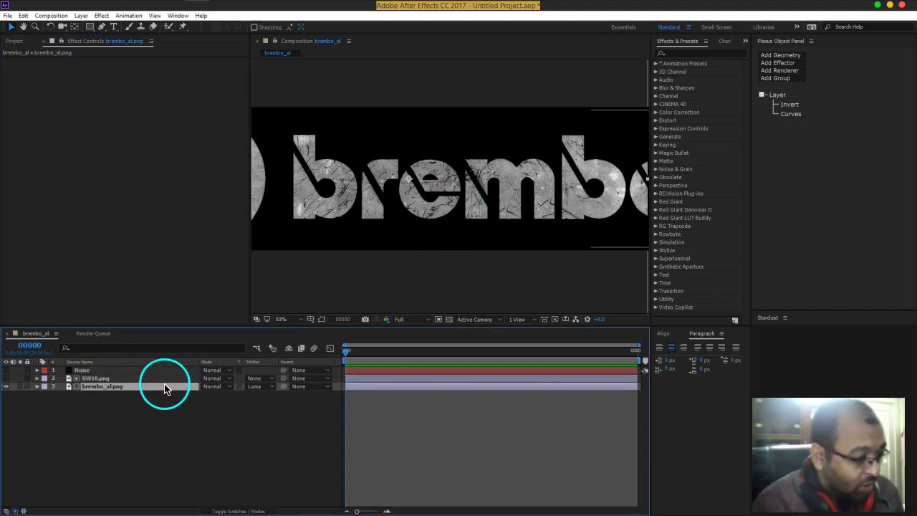
left_click(264, 386)
left_click(280, 421)
left_click(262, 387)
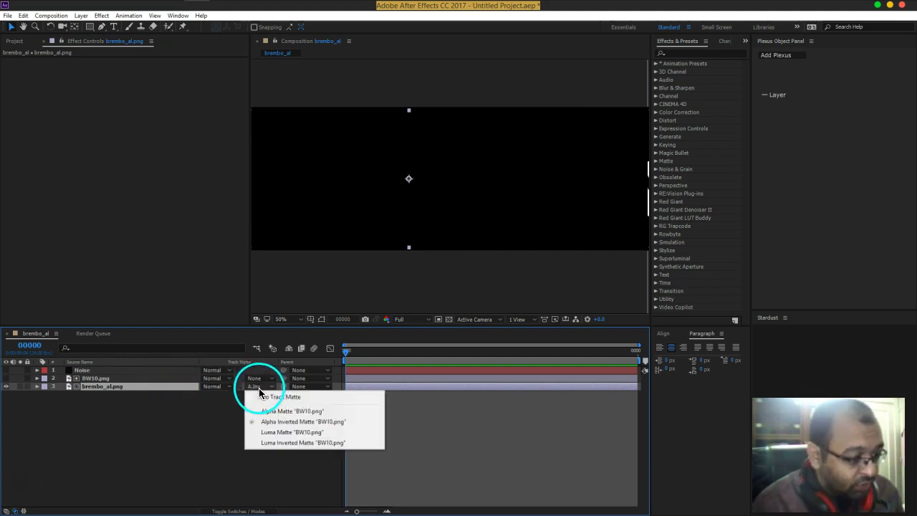
left_click(273, 412)
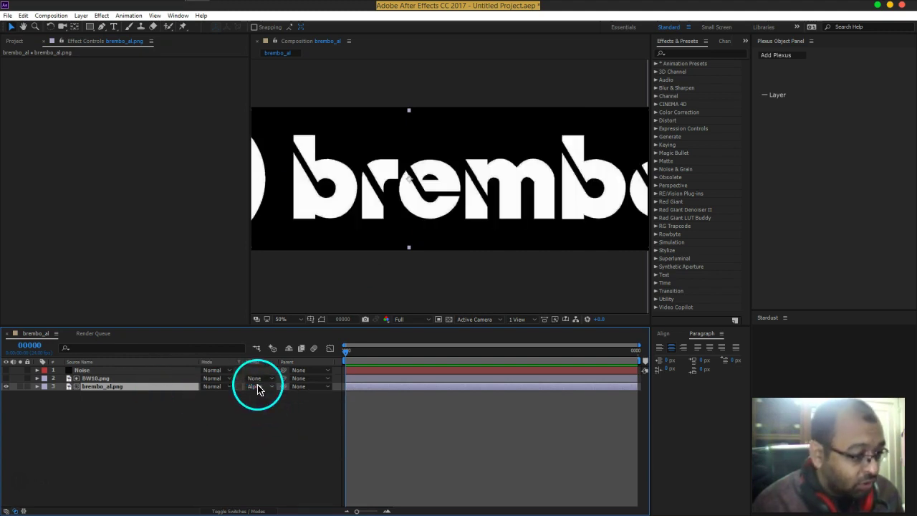
left_click(258, 386)
left_click(278, 433)
left_click(271, 387)
left_click(280, 443)
left_click(259, 387)
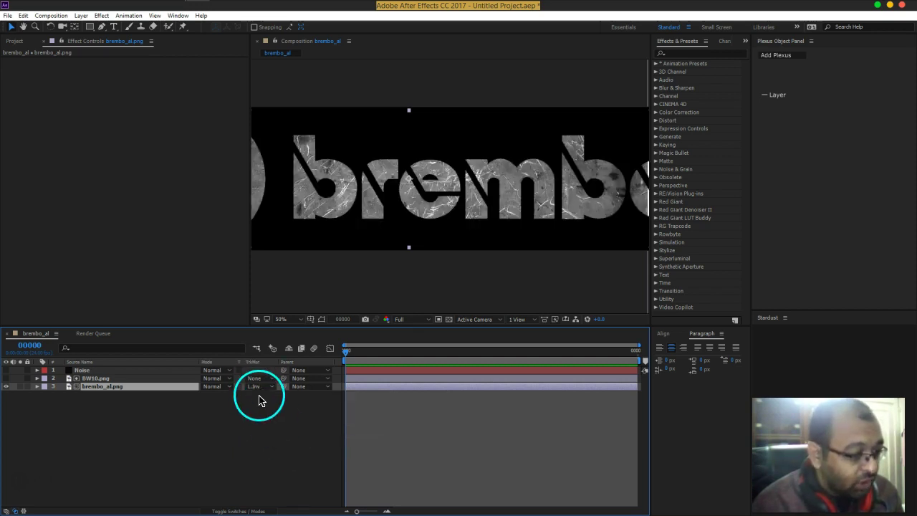
left_click(273, 434)
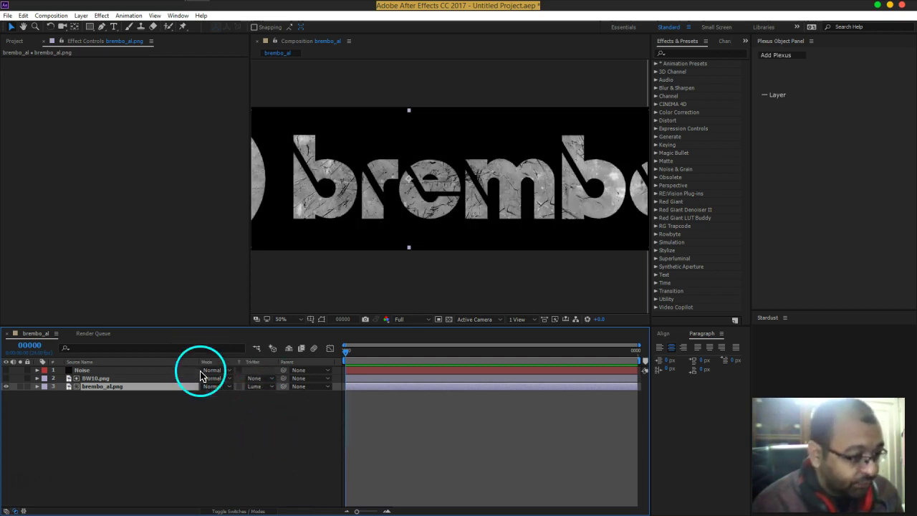
- Bend BW10.png's Curves line upward to whiten the texture
left_click(107, 370)
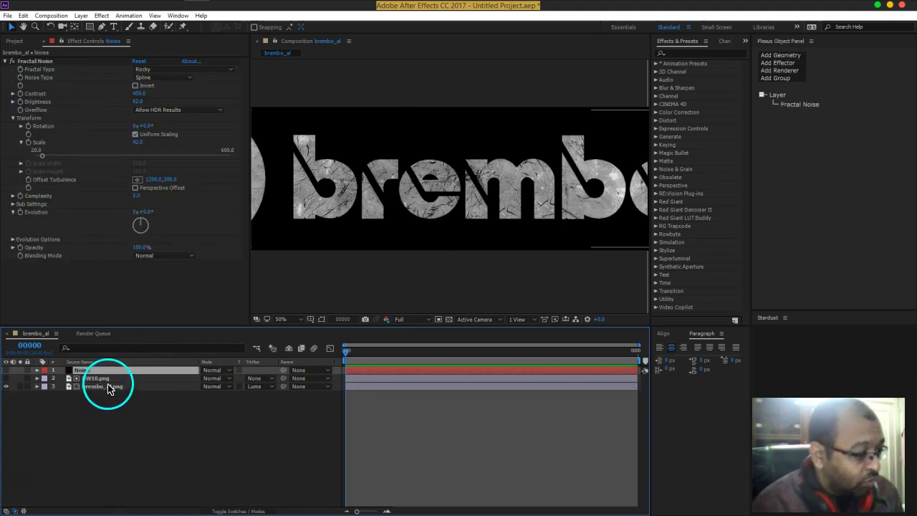
left_click(106, 379)
mouse_move(65, 202)
left_mouse_down()
mouse_move(69, 210)
mouse_move(46, 182)
mouse_move(29, 179)
mouse_move(36, 125)
mouse_move(75, 126)
left_mouse_up()
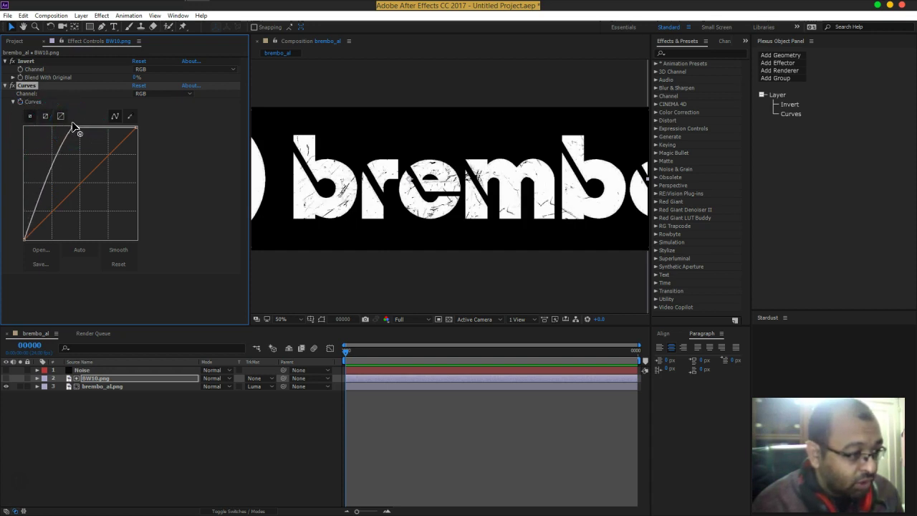
- Make the Noise layer visible and set its Fractal Noise scale to 196 and complexity 20
left_click(109, 412)
left_click(81, 371)
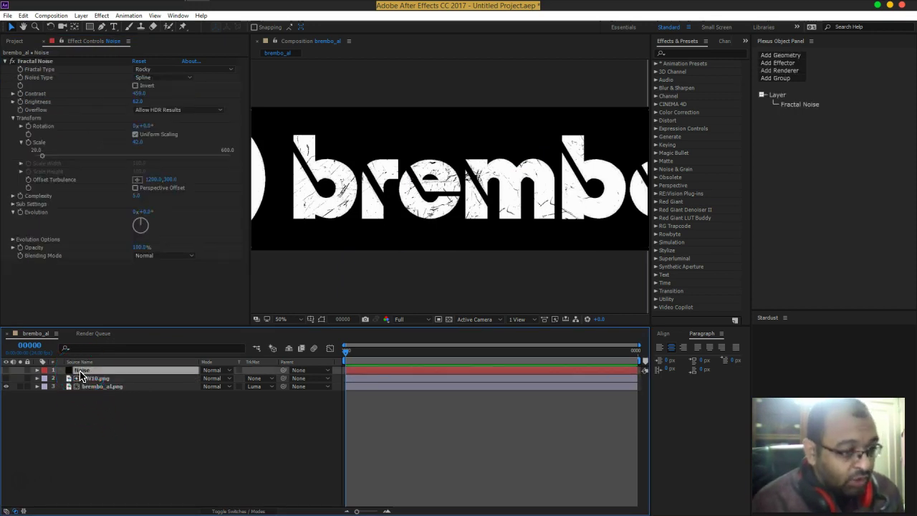
left_click(91, 410)
left_click(80, 371)
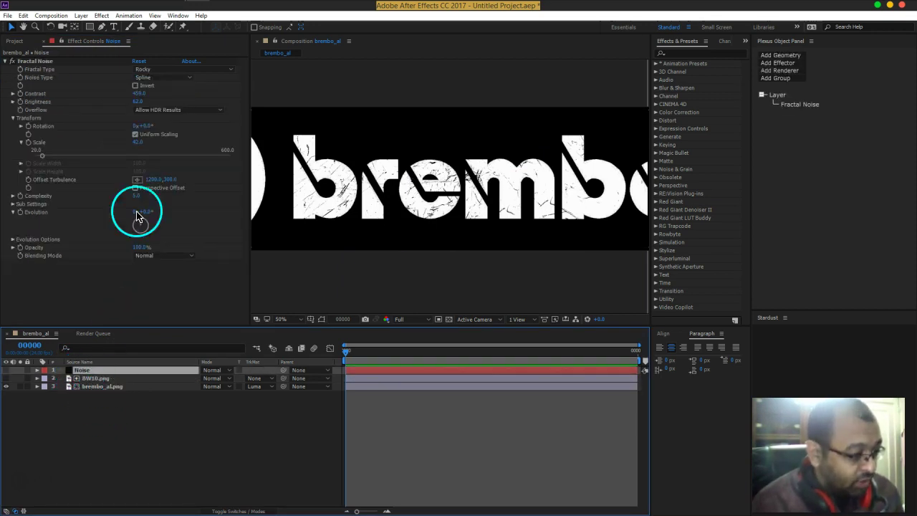
left_click_drag(138, 147, 207, 139)
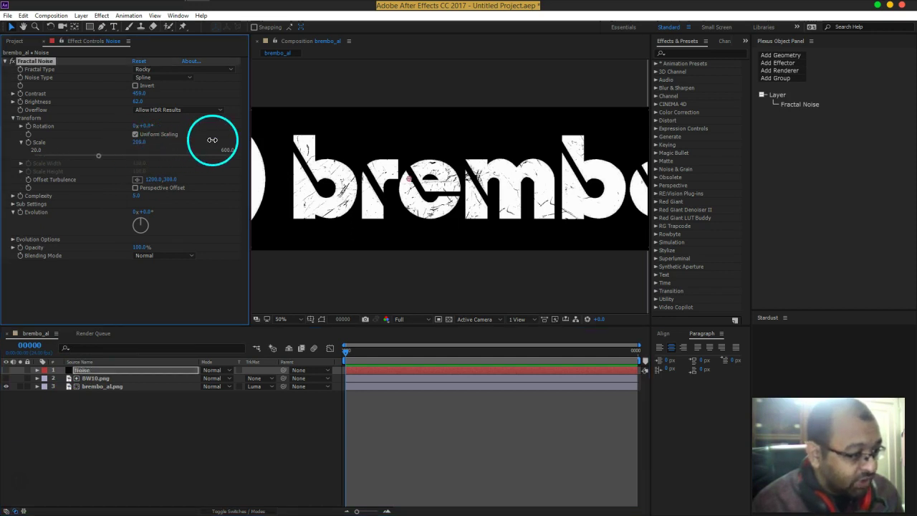
left_click(6, 370)
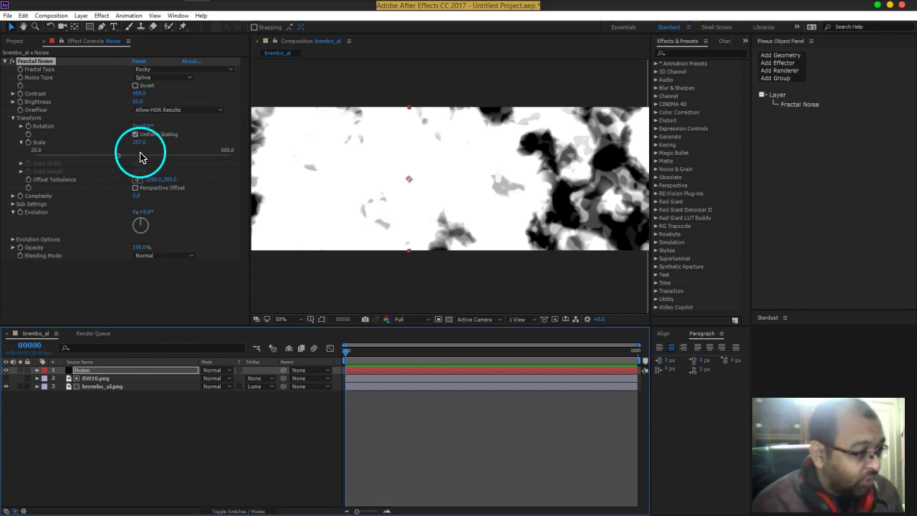
left_click_drag(138, 200, 810, 204)
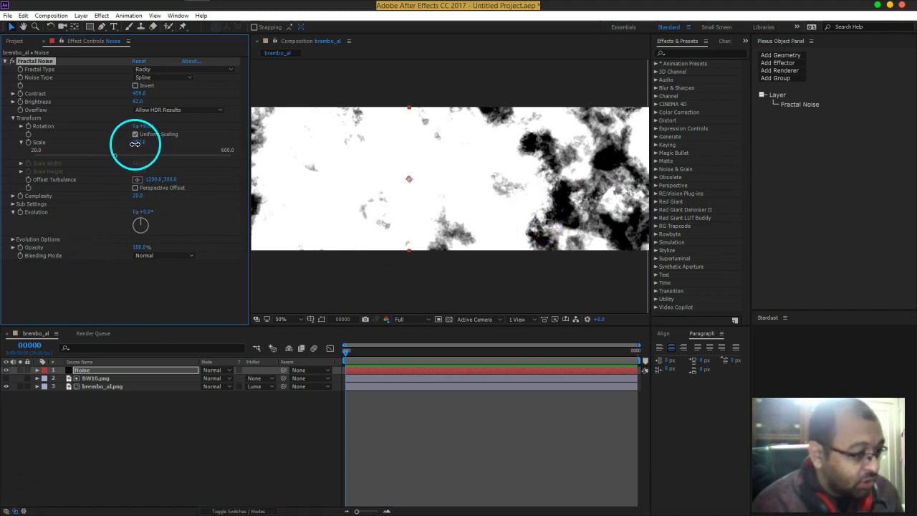
left_click_drag(134, 144, 110, 147)
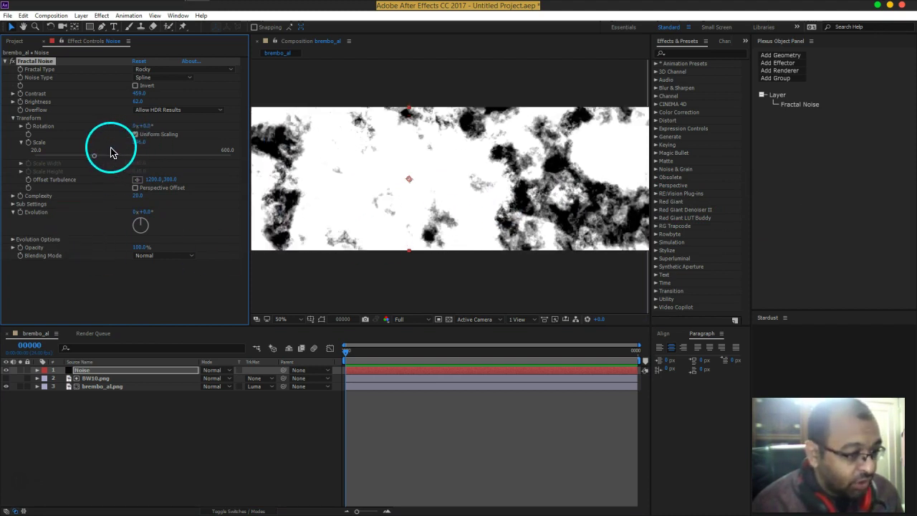
left_click_drag(98, 409, 86, 385)
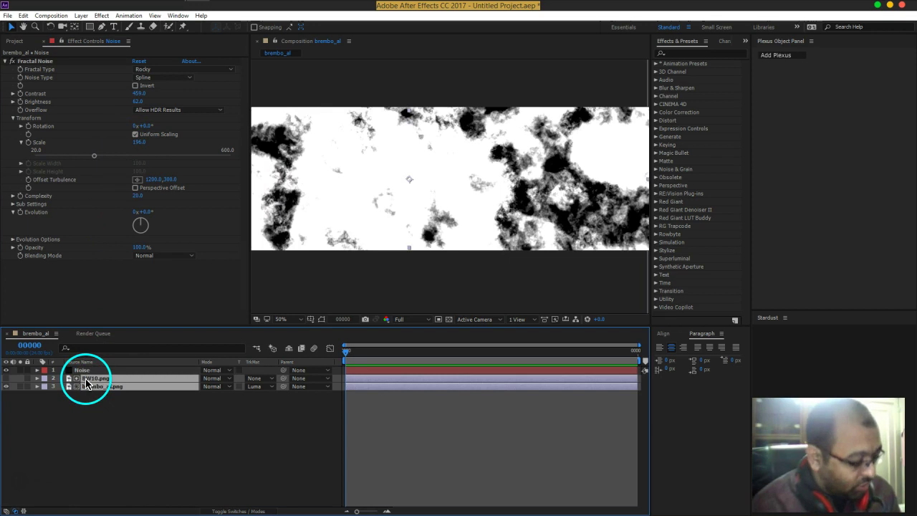
- Pre-compose the logo and texture layers into Pre-comp 1, luma-matted by the Noise layer
key("ctrl+shift+c")
left_click(648, 231)
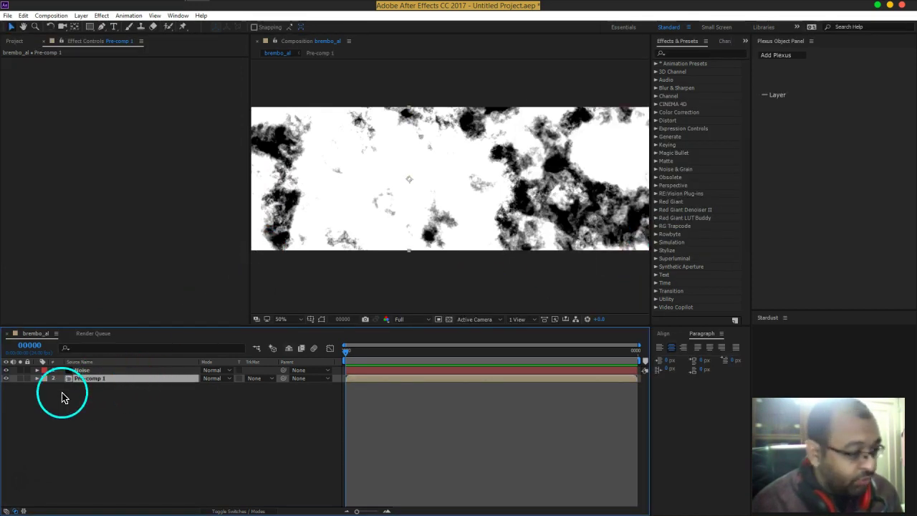
left_click(260, 378)
left_click(271, 428)
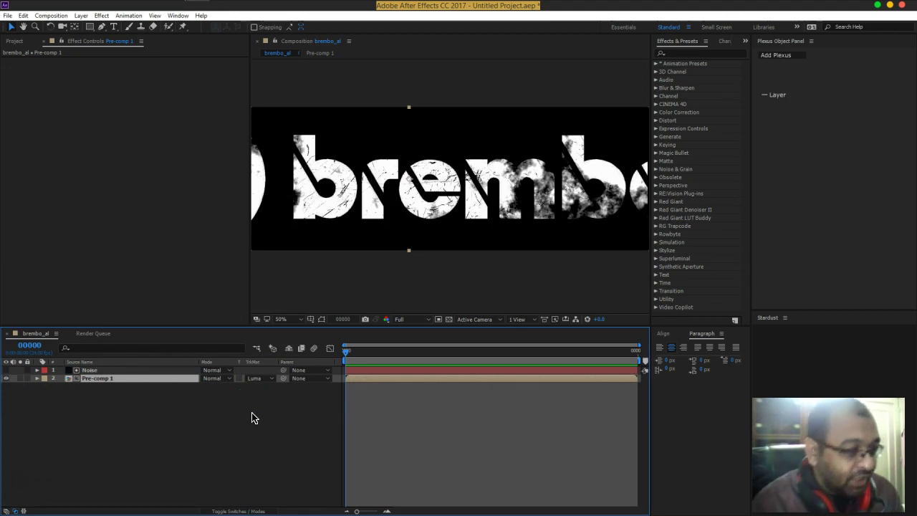
left_click(133, 372)
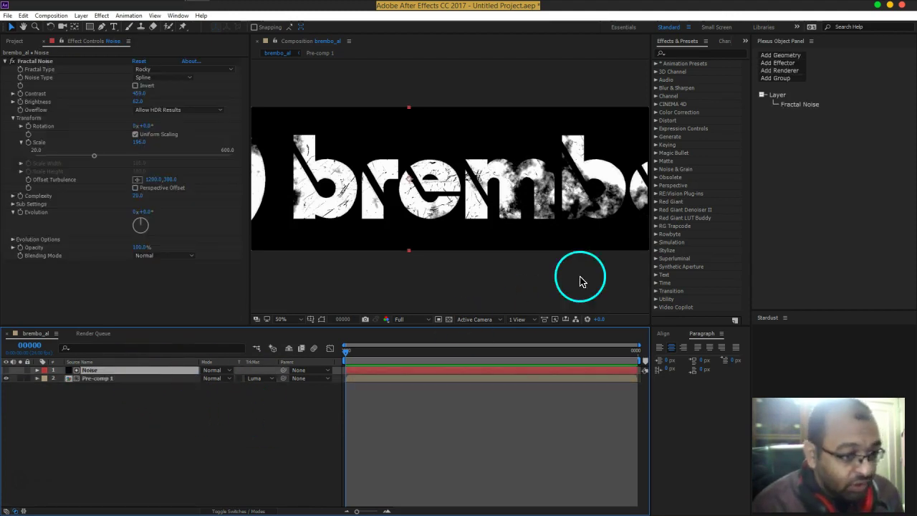
mouse_move(568, 194)
left_mouse_down()
mouse_move(469, 202)
mouse_move(660, 206)
left_mouse_up()
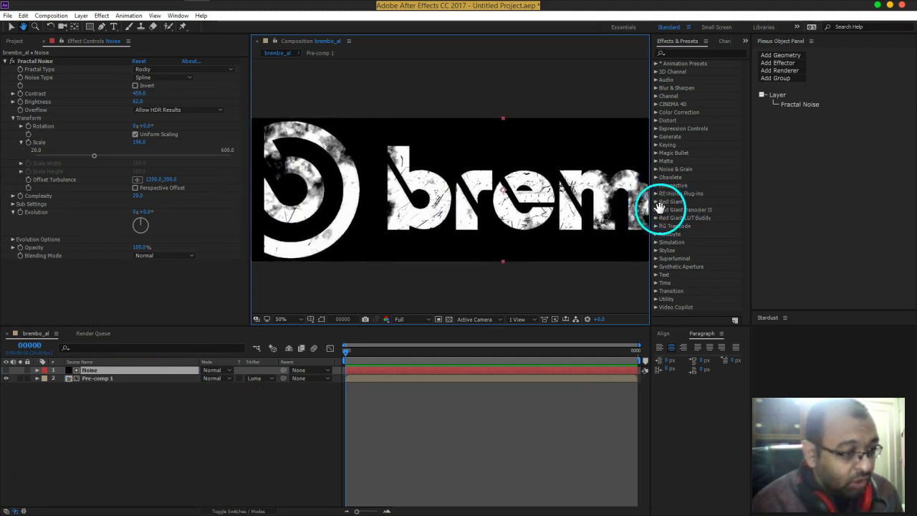
key("shift+slash")
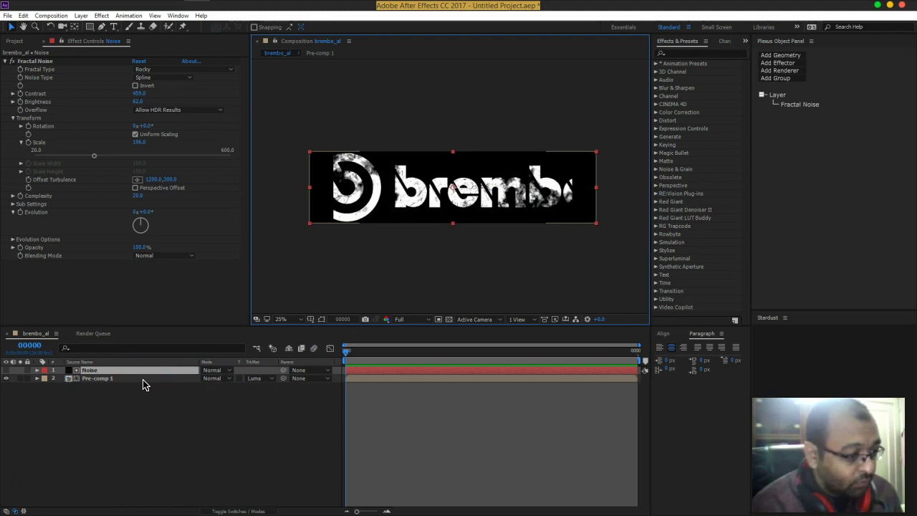
- Inside Pre-comp 1, scale BW10.png to 127%, then return to the brembo_al composition
double_click(143, 379)
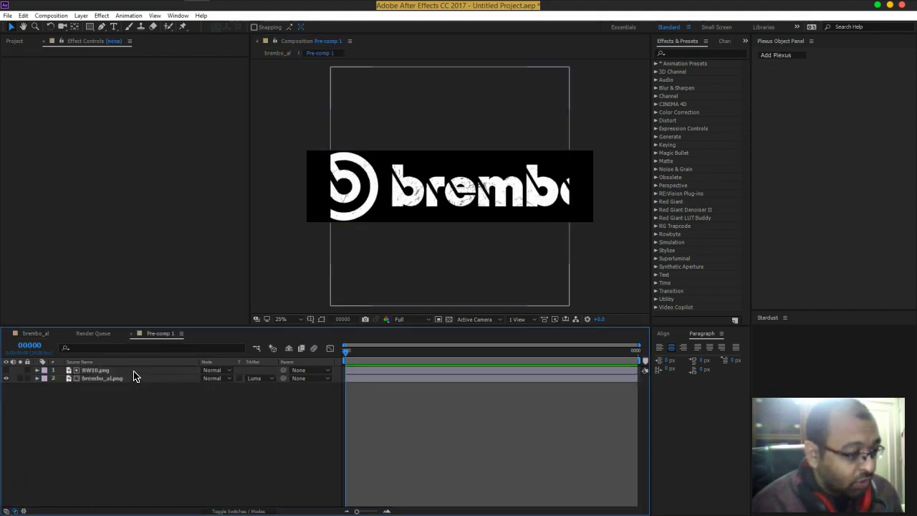
left_click(133, 371)
key("s")
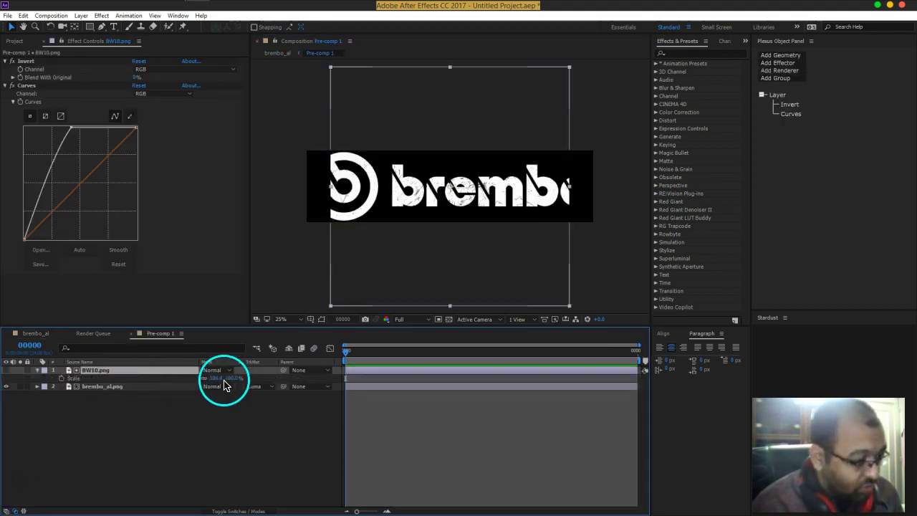
left_click_drag(230, 379, 241, 381)
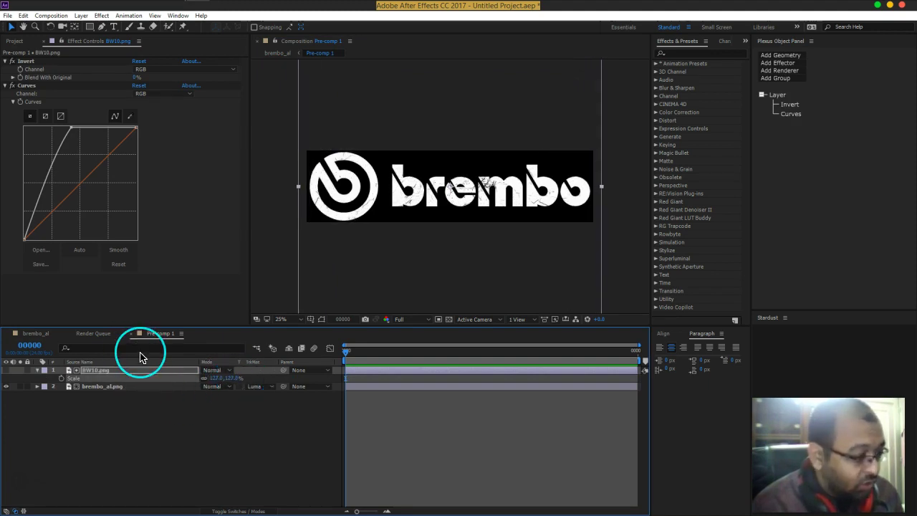
left_click(147, 364)
mouse_move(93, 333)
left_click(36, 333)
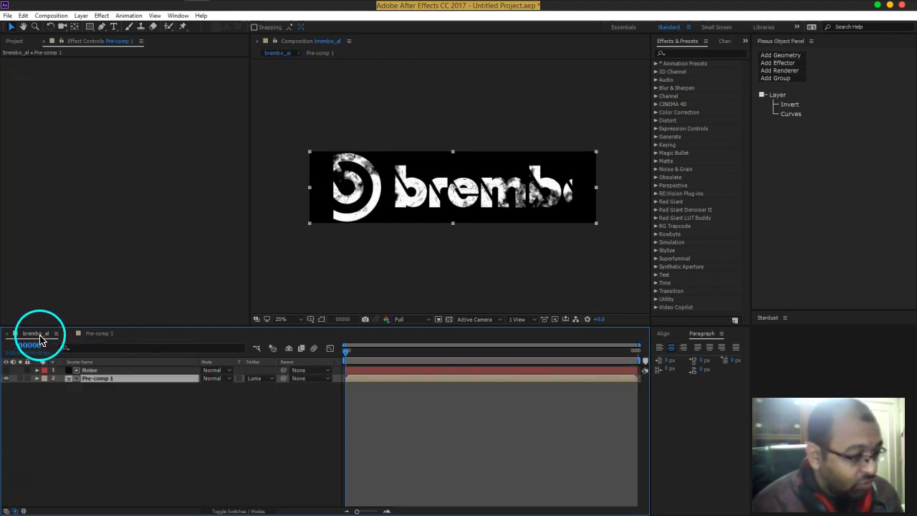
left_click(502, 203)
scroll(501, 203, "up", 2)
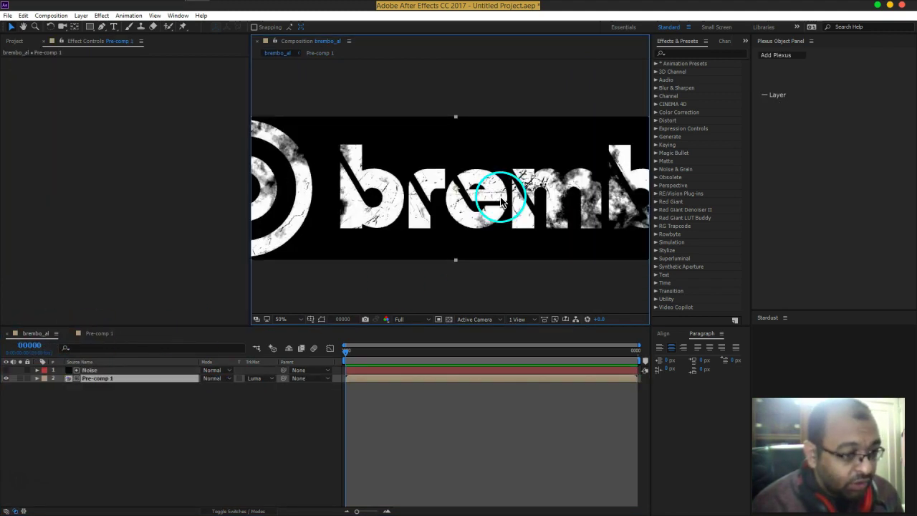
scroll(523, 202, "up", 2)
scroll(561, 193, "down", 2)
left_click(187, 416)
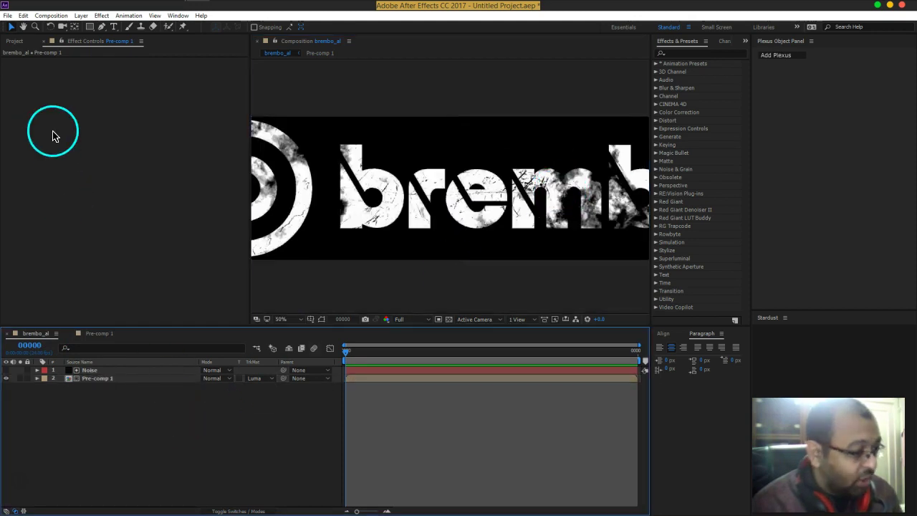
- Queue the current frame as a PNG still named brembo_al.png on the Desktop, replacing the existing file
left_click(51, 15)
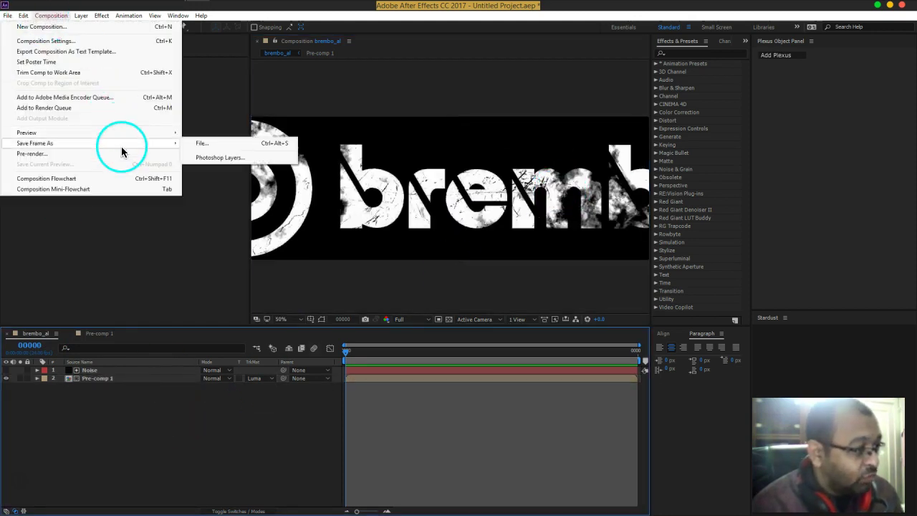
left_click(194, 142)
left_click(72, 399)
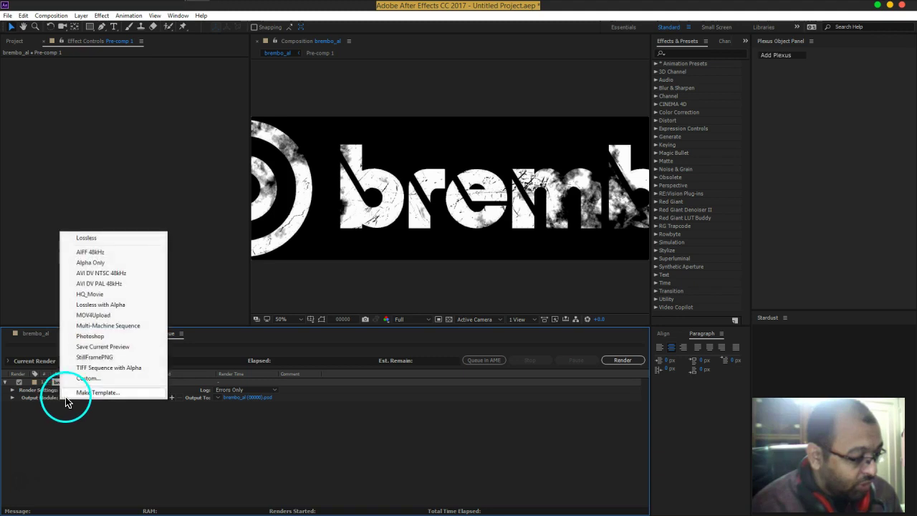
left_click(95, 358)
left_click(257, 401)
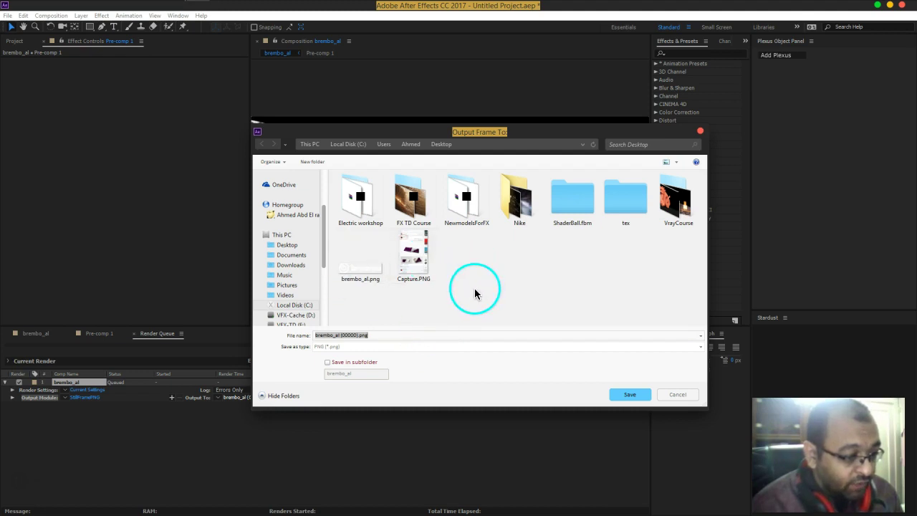
key("End")
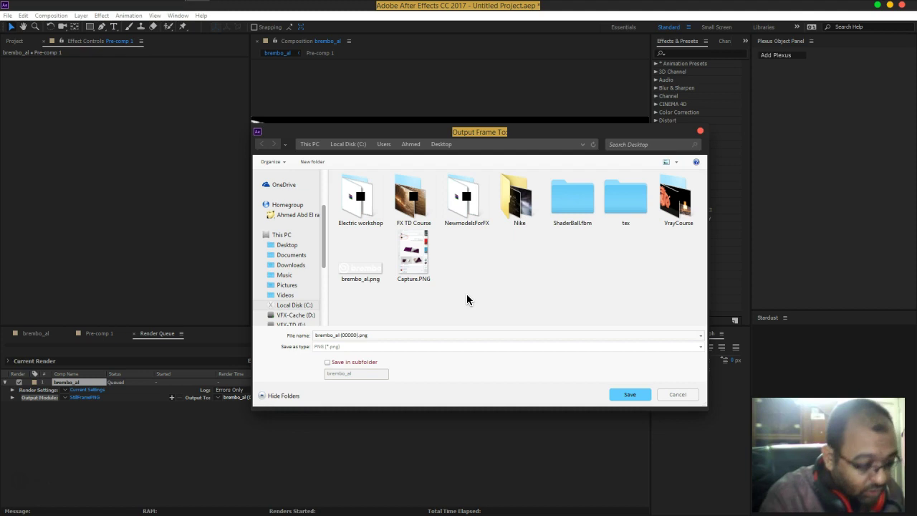
key("BackSpace")
key("BackSpace")
key("BackSpace")
key("BackSpace")
key("BackSpace")
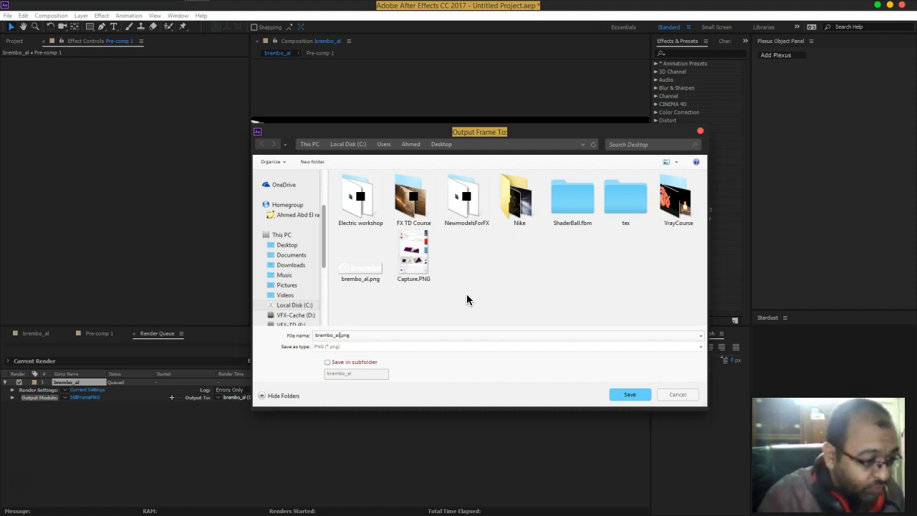
left_click(366, 304)
left_click(362, 266)
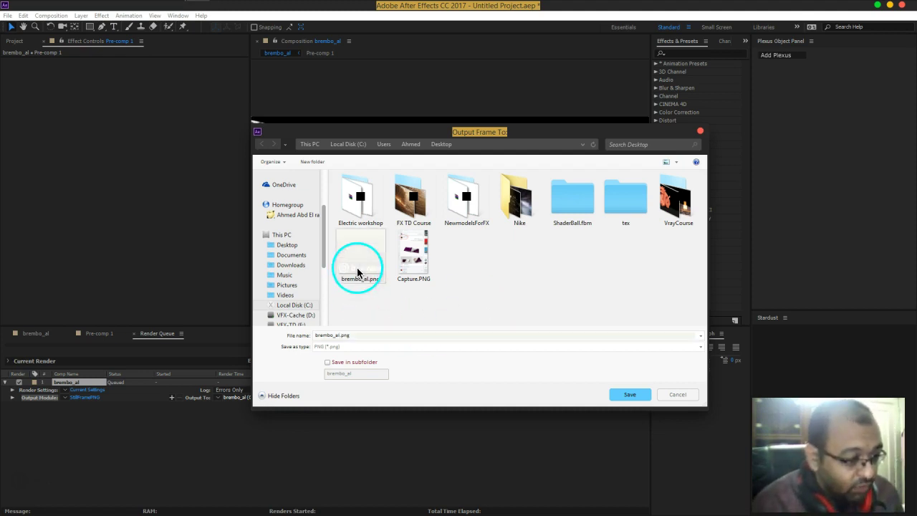
left_click(628, 394)
left_click(480, 275)
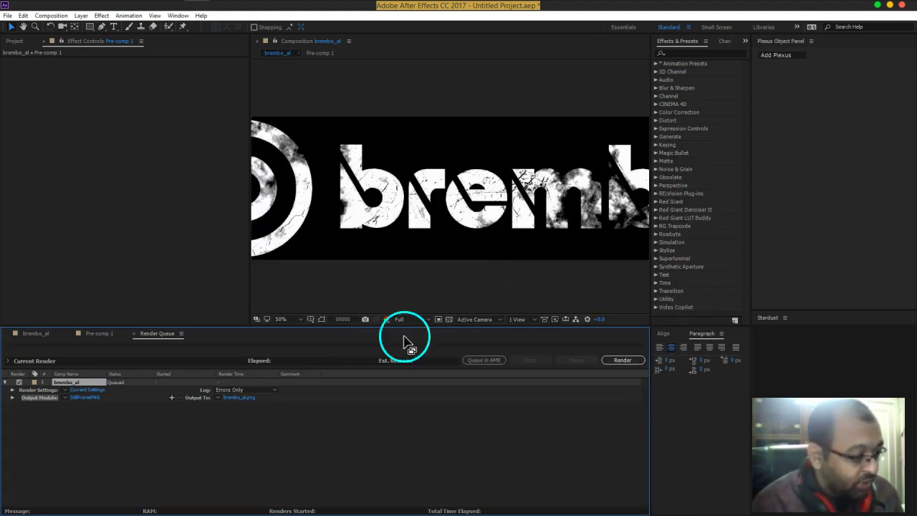
- Set the output channels to RGB + Alpha and attempt the render
left_click(101, 403)
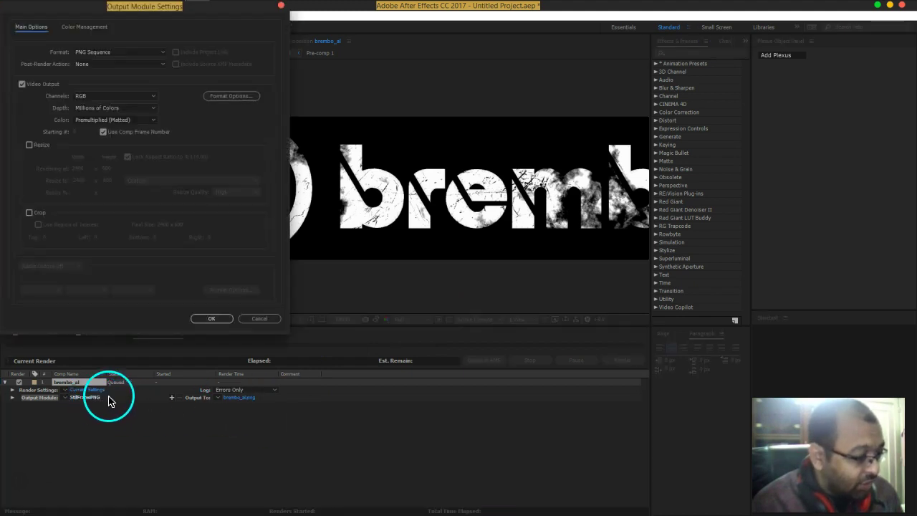
left_click(124, 96)
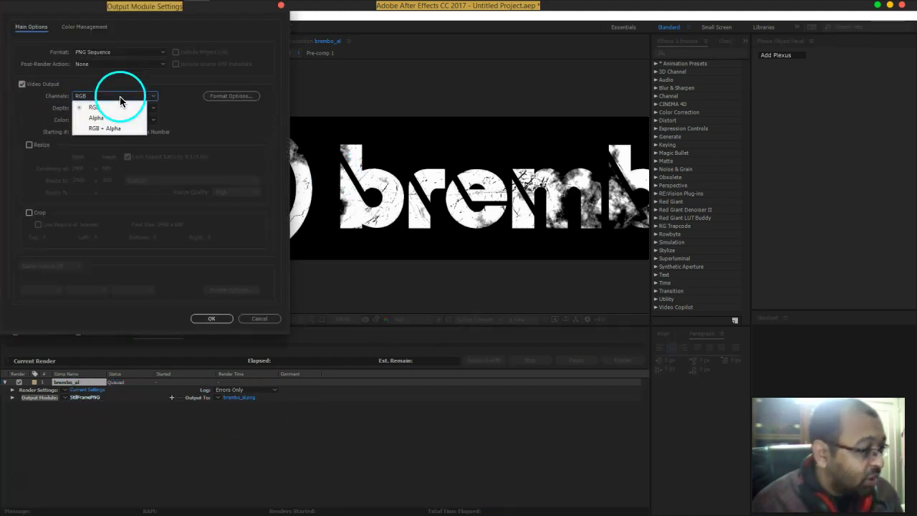
left_click(109, 129)
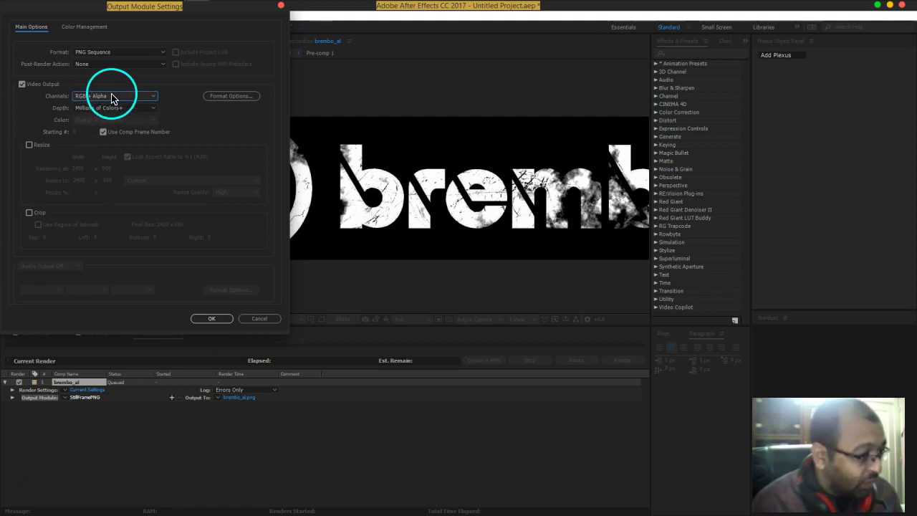
left_click(213, 318)
left_click(622, 361)
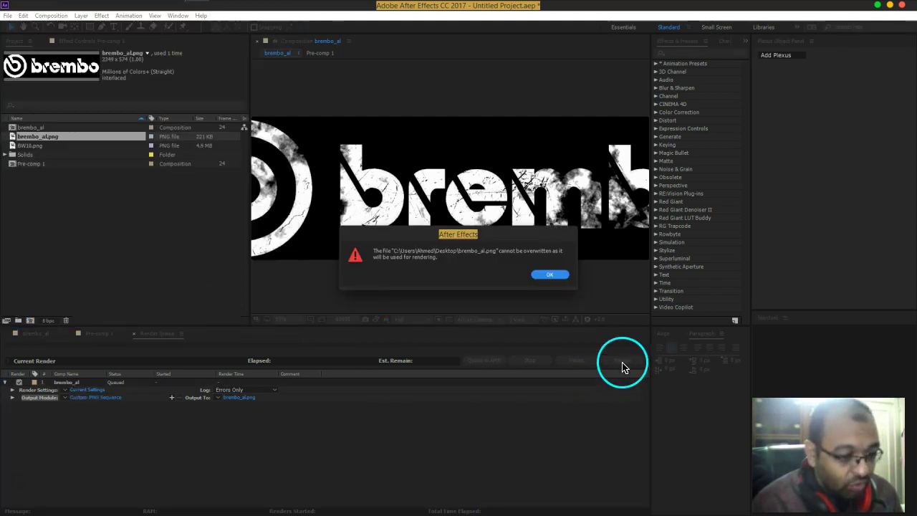
left_click(550, 275)
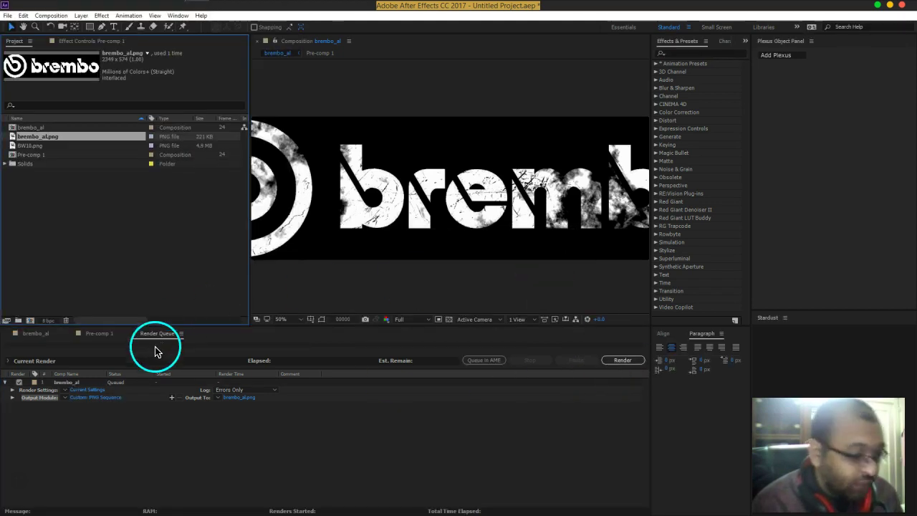
- Rename the output to brembo_al_02.png and render it
left_click(233, 397)
left_click(347, 335)
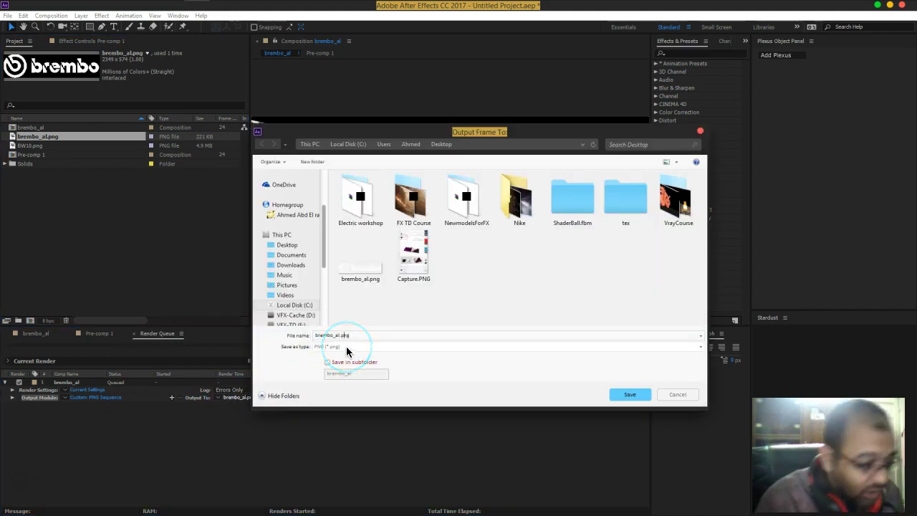
type("_")
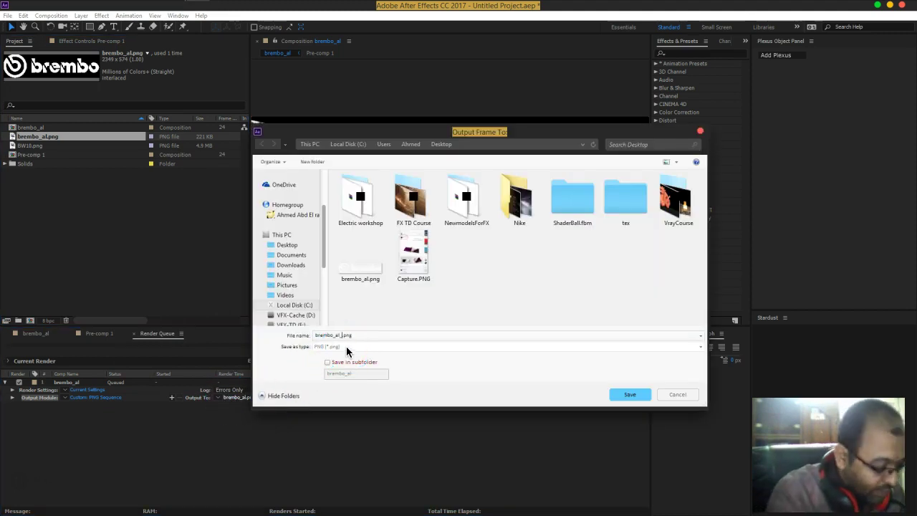
type("02")
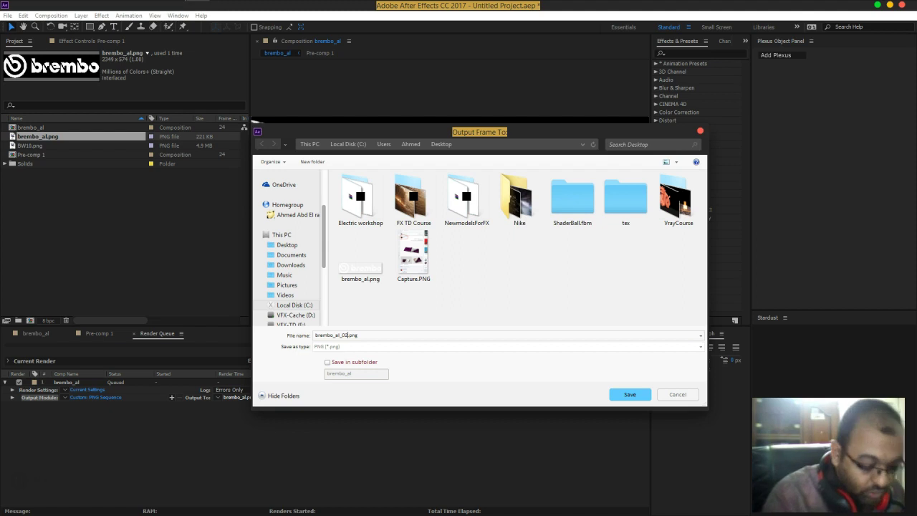
left_click(629, 394)
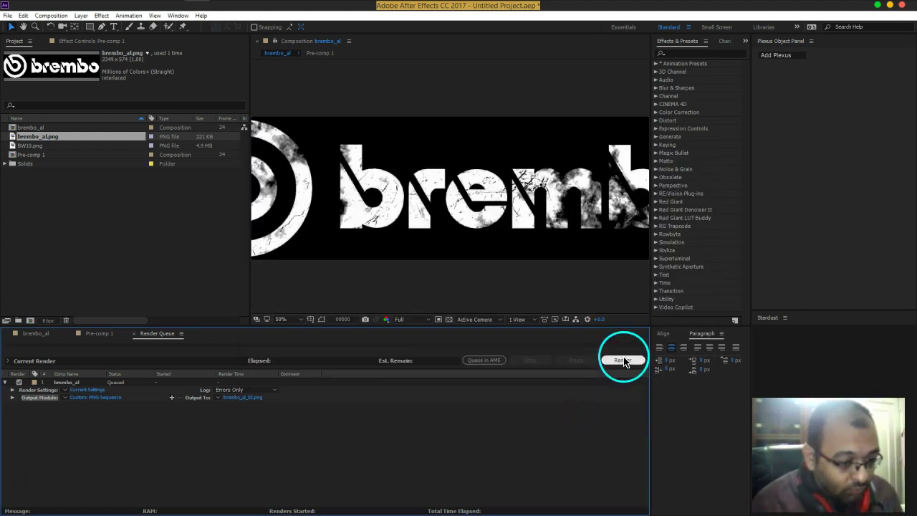
left_click(71, 403)
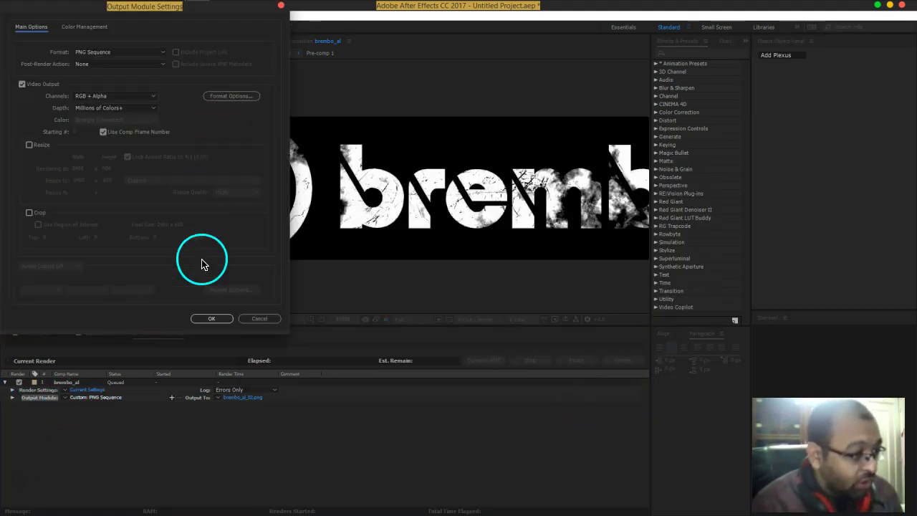
left_click(205, 318)
left_click(623, 360)
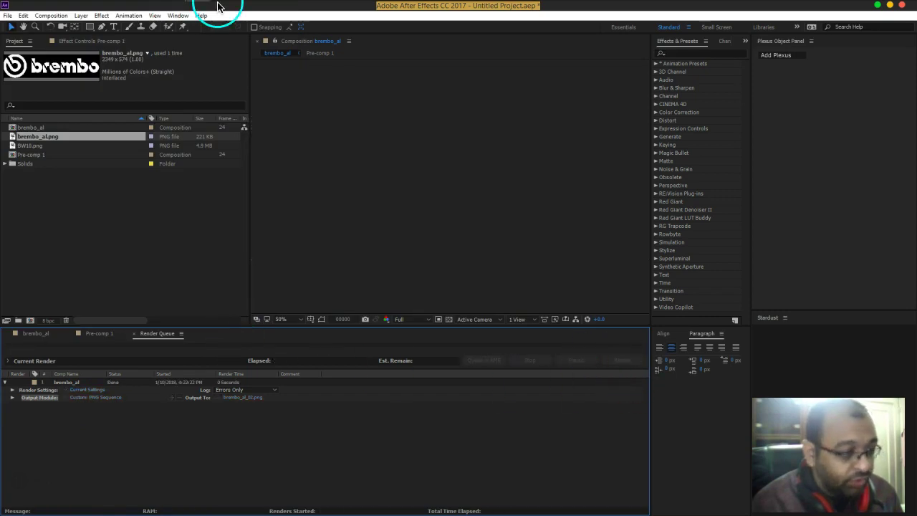
- Rename the first Arnold material to 'clipper' in the Cinema 4D brake scene
left_click(202, 49)
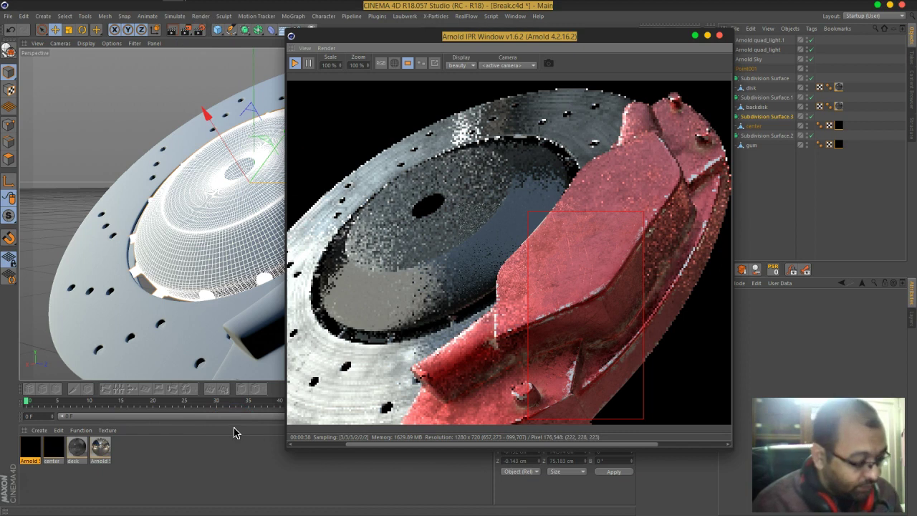
left_click(542, 334)
left_click_drag(567, 318, 590, 283)
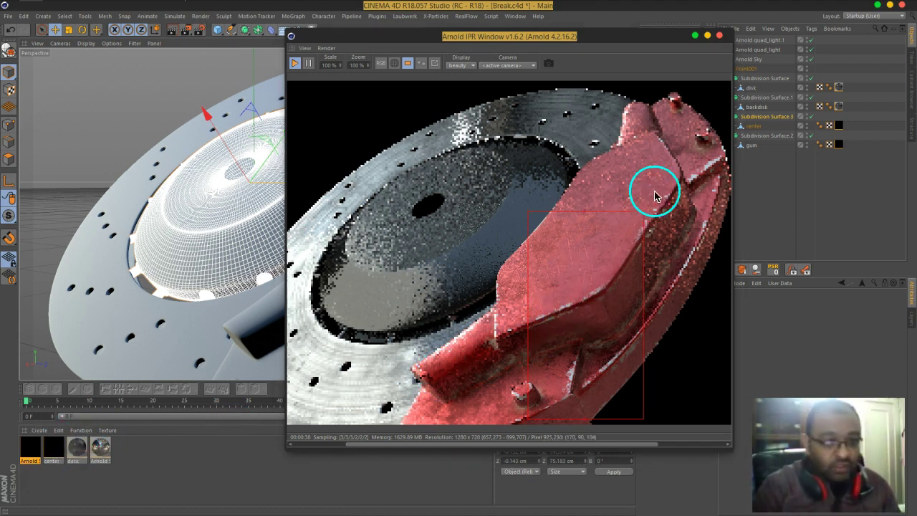
left_click(36, 469)
type("clipp")
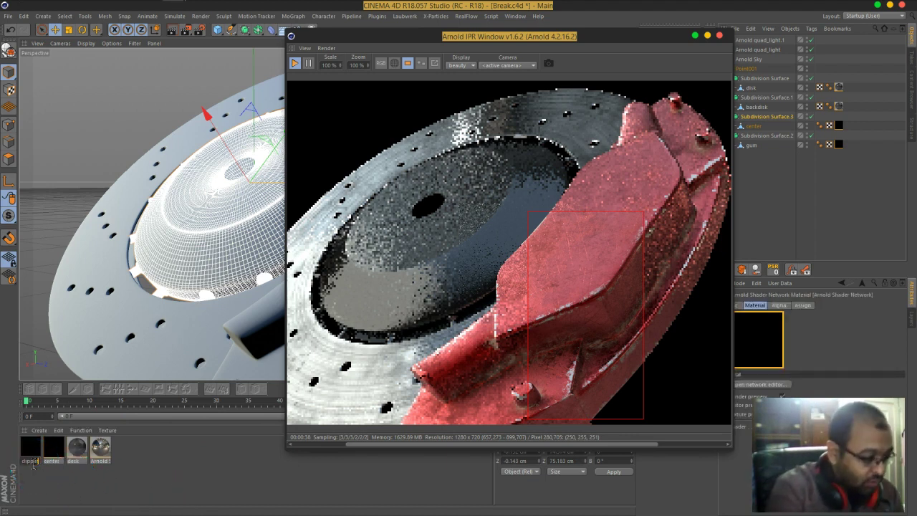
key("Return")
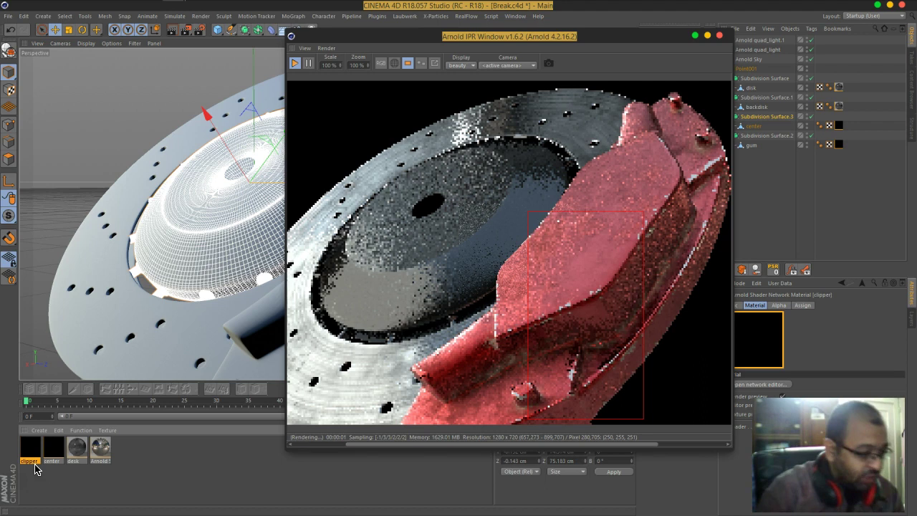
left_click(102, 444)
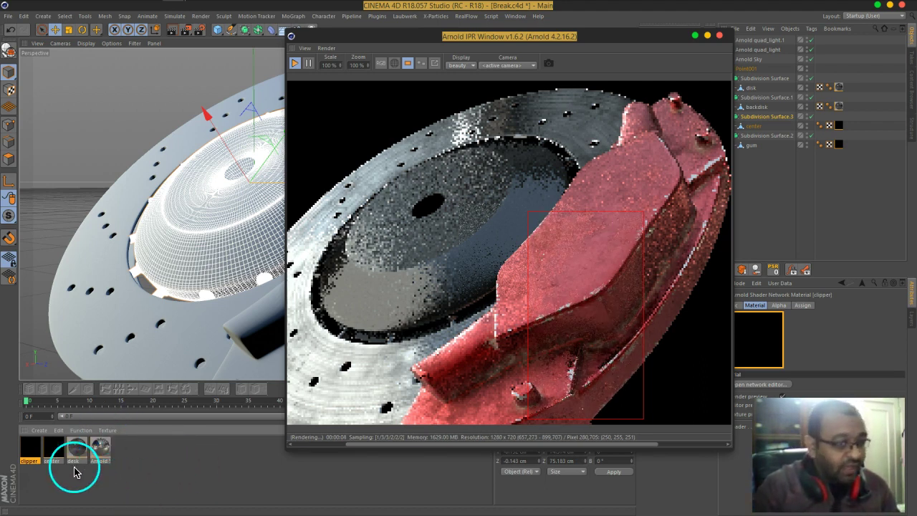
- Select the gum object and widen the IPR render region up, right and left over the caliper
left_click(839, 207)
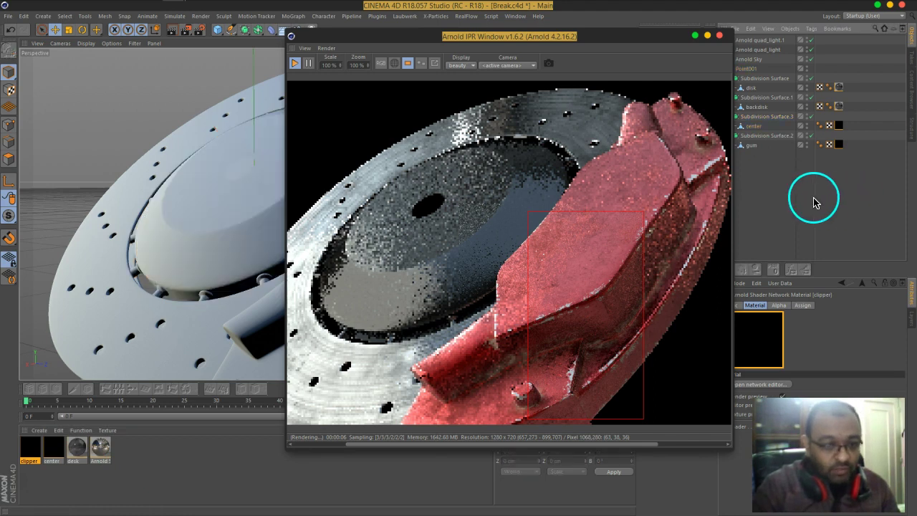
left_click_drag(597, 43, 561, 41)
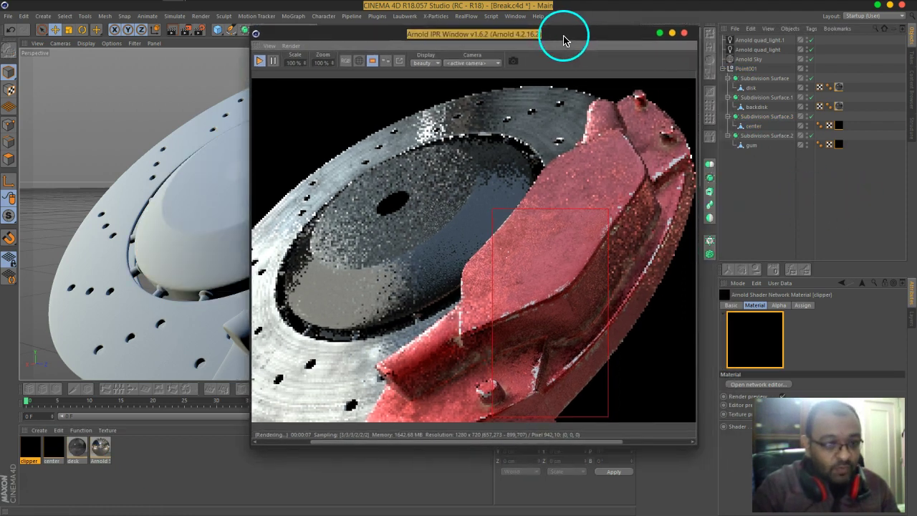
left_click(753, 147)
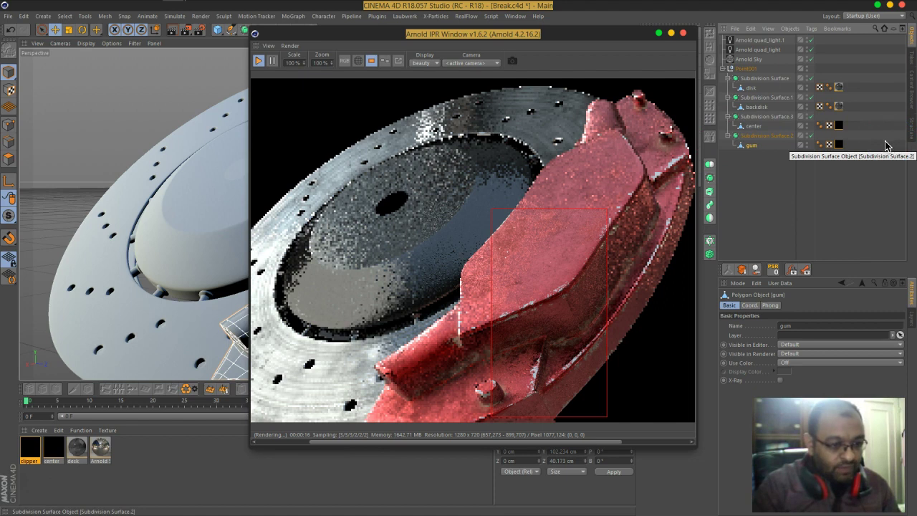
left_click(540, 215)
left_click_drag(549, 213, 557, 136)
left_click_drag(608, 268, 652, 272)
left_click_drag(494, 290, 420, 310)
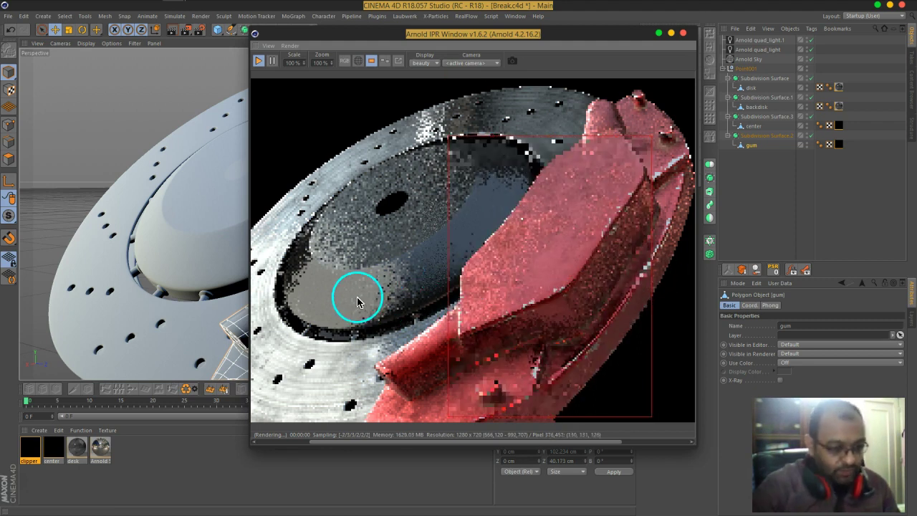
left_click(162, 461)
left_click(39, 430)
mouse_move(50, 352)
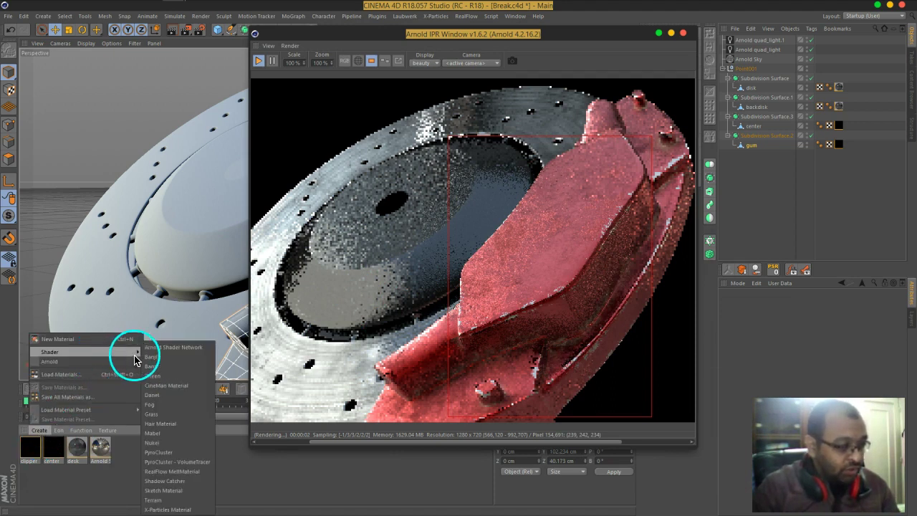
- Create an Arnold Shader Network material, drop it onto gum, and browse for its Alpha Texture
left_click(176, 349)
left_click(31, 450)
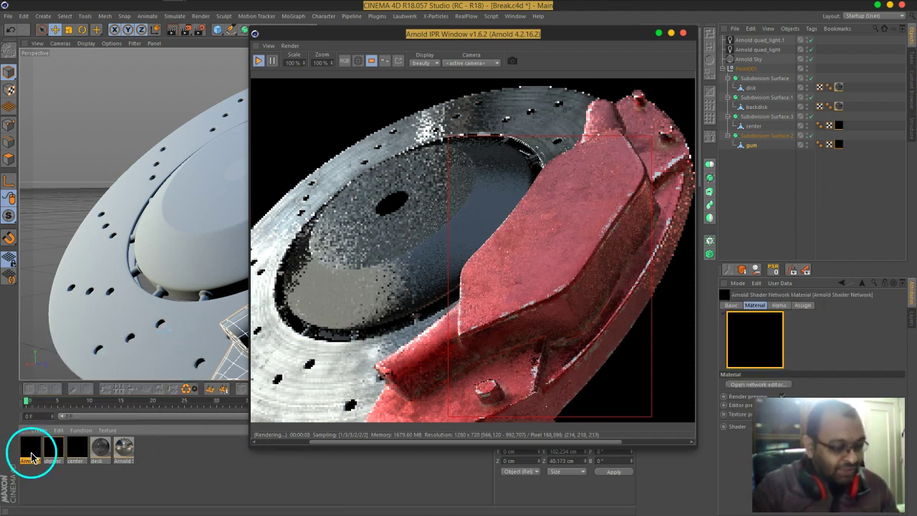
double_click(30, 450)
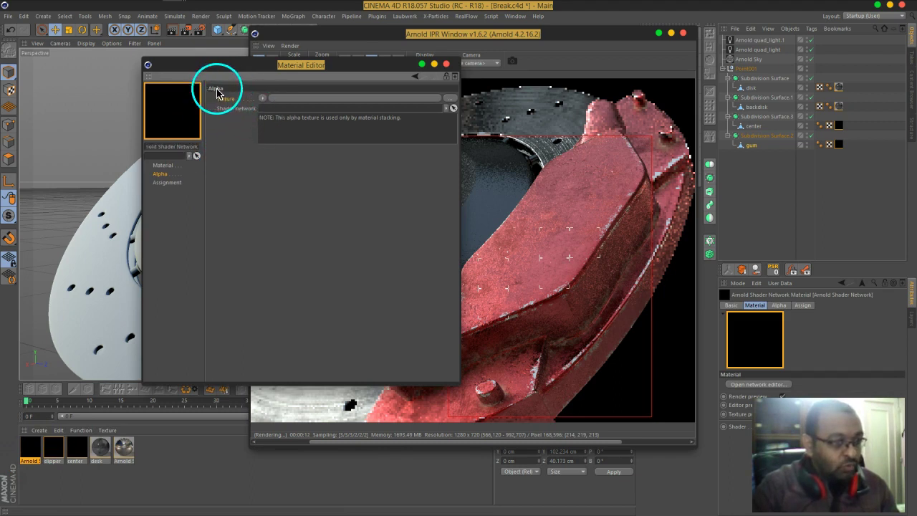
left_click_drag(26, 455, 842, 179)
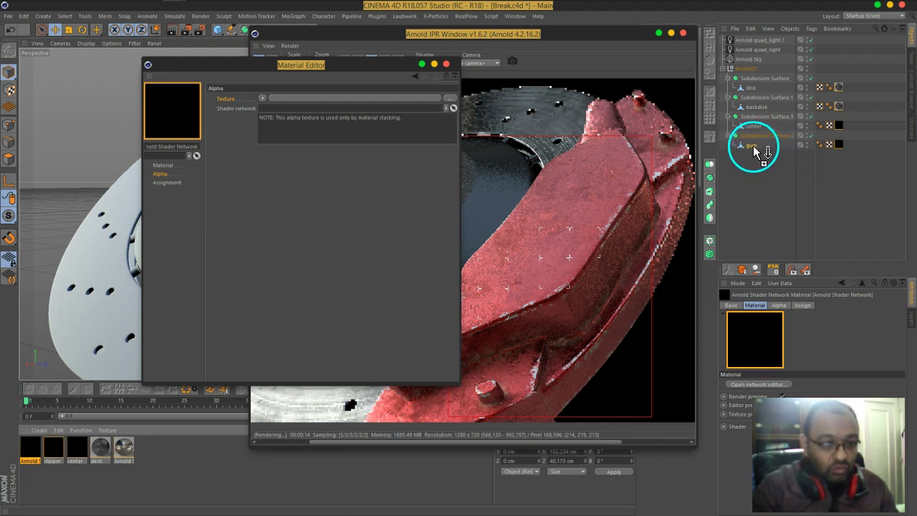
left_click_drag(754, 150, 752, 147)
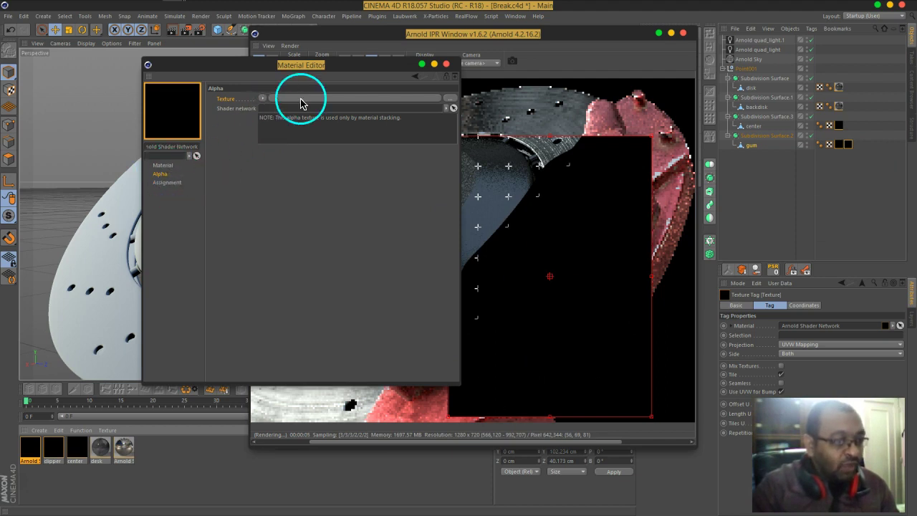
left_click(445, 104)
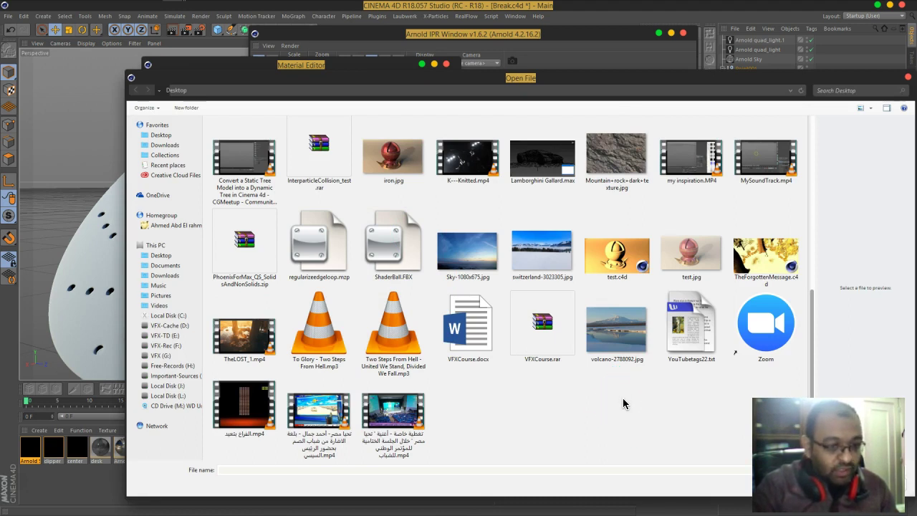
- Load brembo_al_02.png (2400 × 600) from the Desktop as the material's alpha texture
scroll(622, 403, "up", 1)
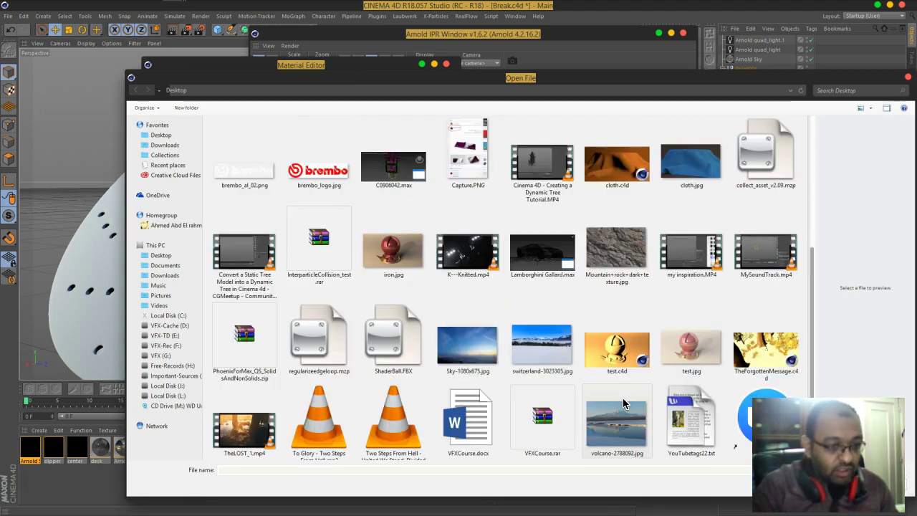
left_click(254, 186)
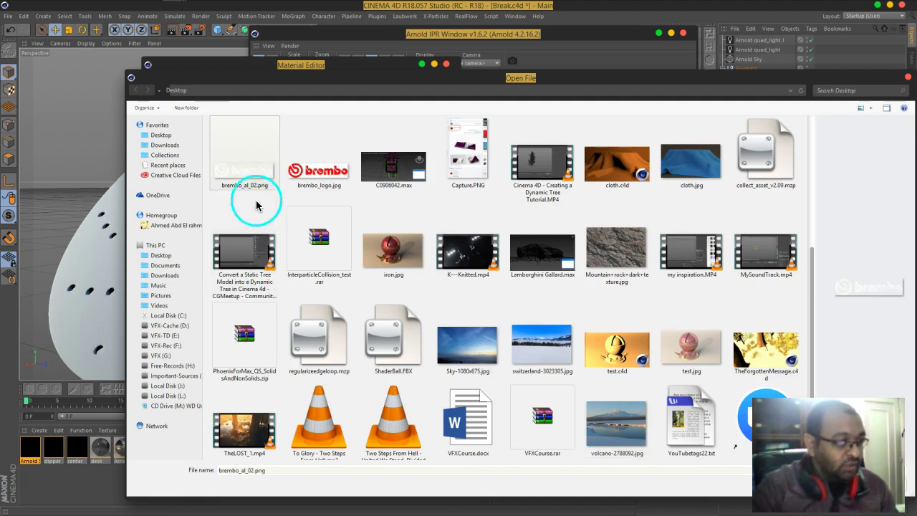
double_click(252, 186)
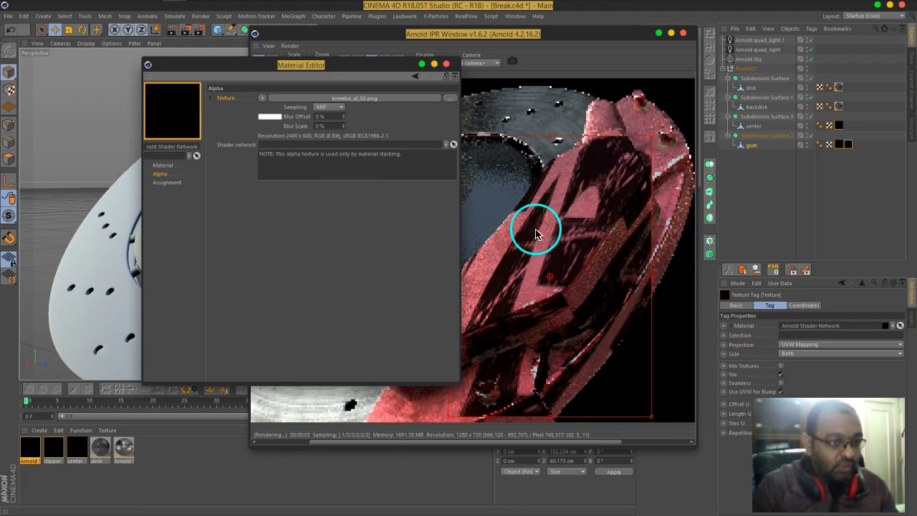
- Set the gum texture tag's projection to Flat
left_click(447, 66)
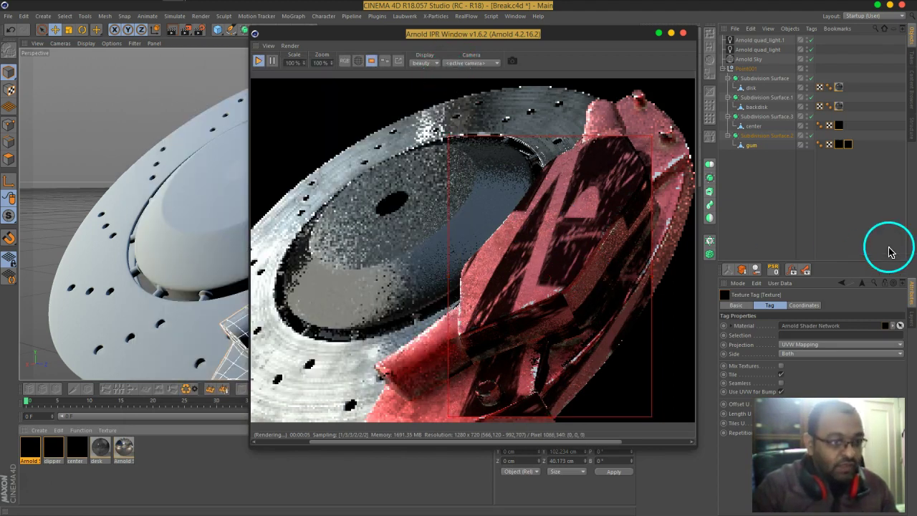
left_click(813, 345)
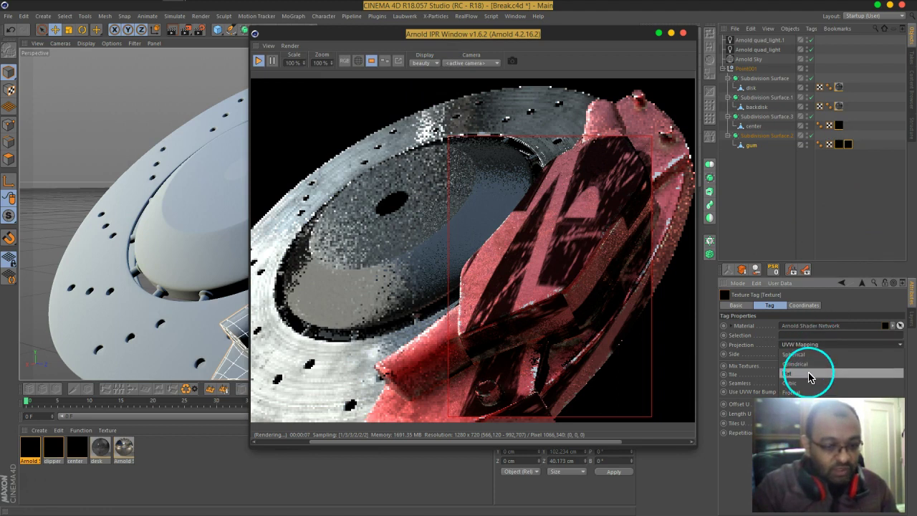
left_click(809, 374)
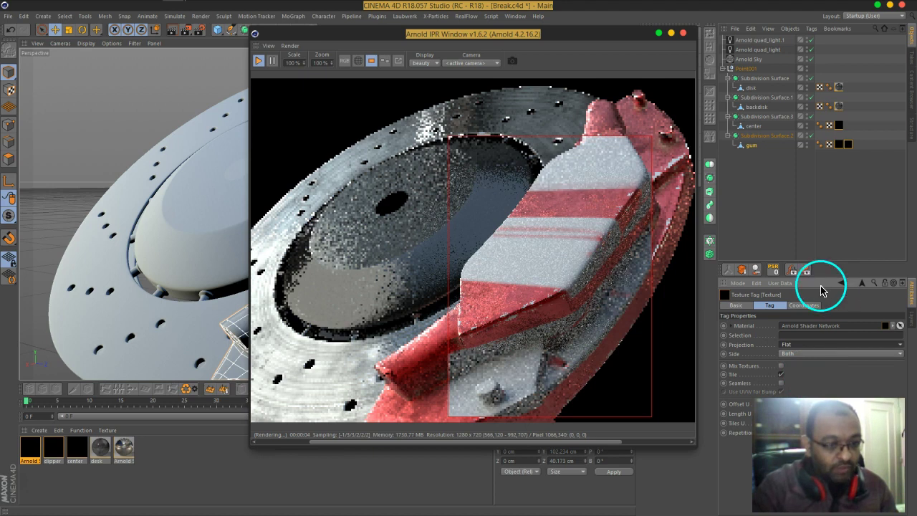
- Enable Texture mode and toggle the gum texture tag's Tile option, leaving tiling off
left_click(10, 90)
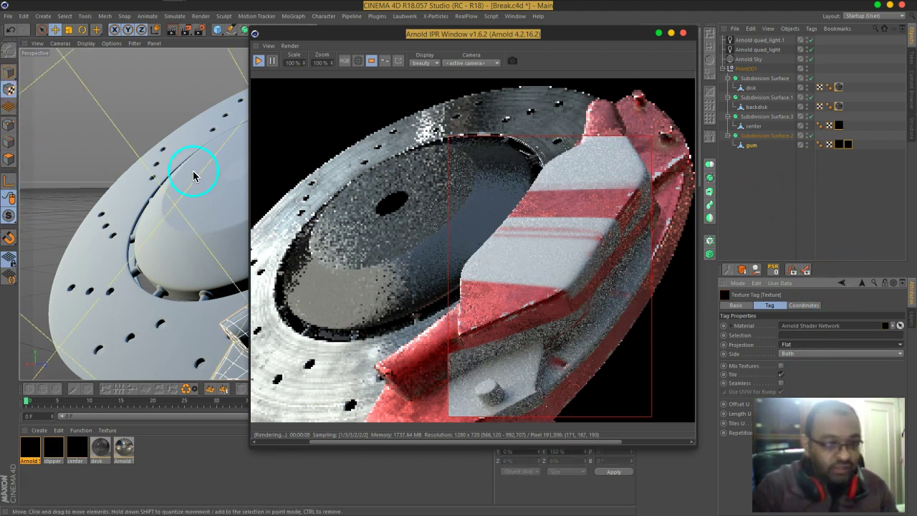
left_click(849, 146)
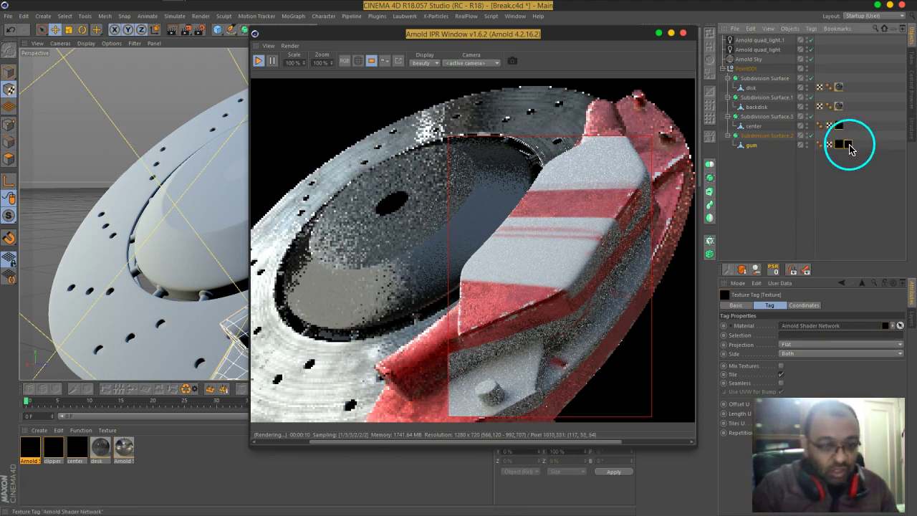
left_click(782, 374)
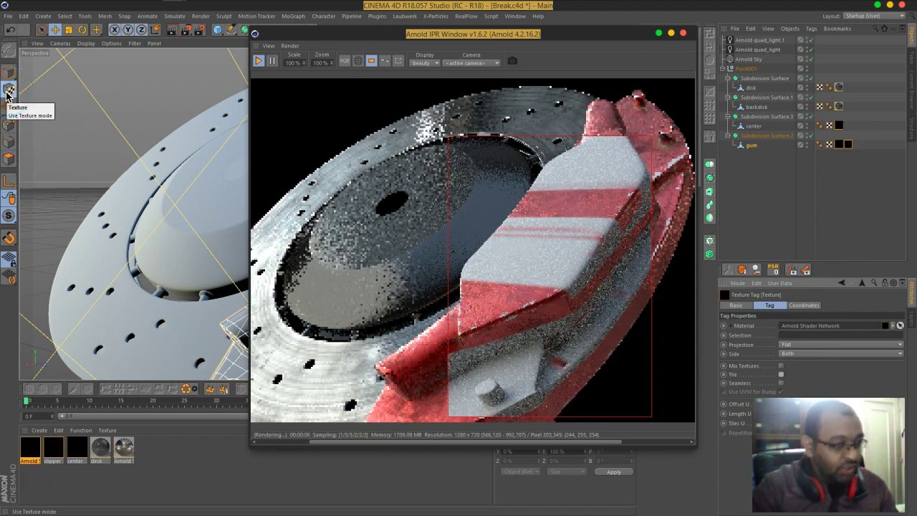
left_click(164, 153)
left_click(752, 150)
left_click(842, 155)
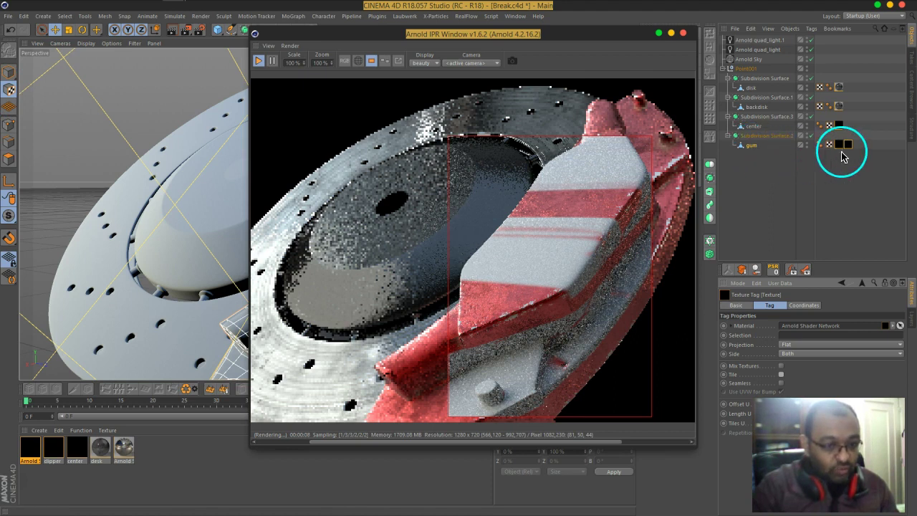
left_click(14, 204)
left_click(259, 190)
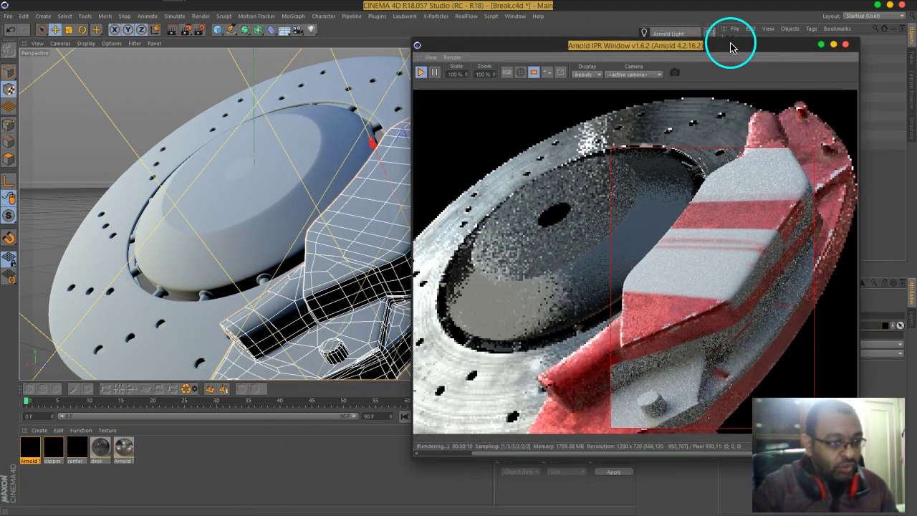
left_click_drag(566, 36, 756, 47)
left_click(197, 29)
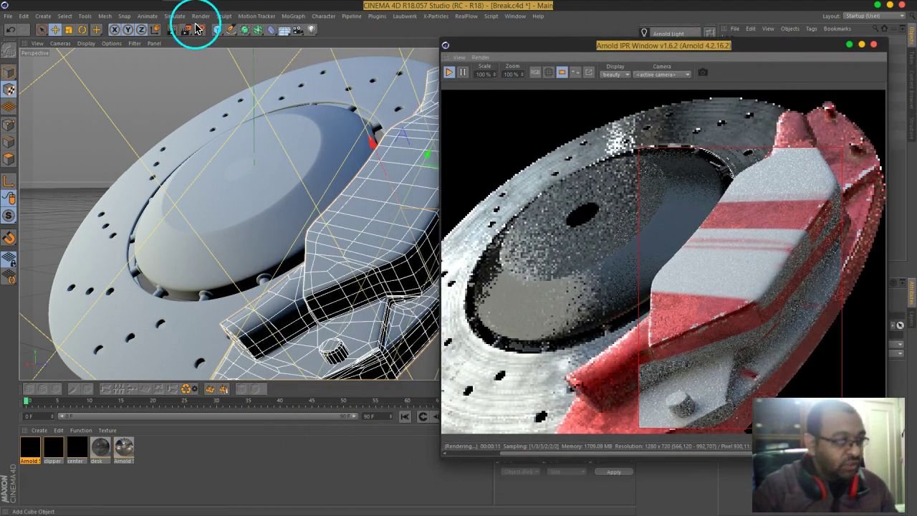
- Rotate the flat texture projection on the caliper
left_click(82, 29)
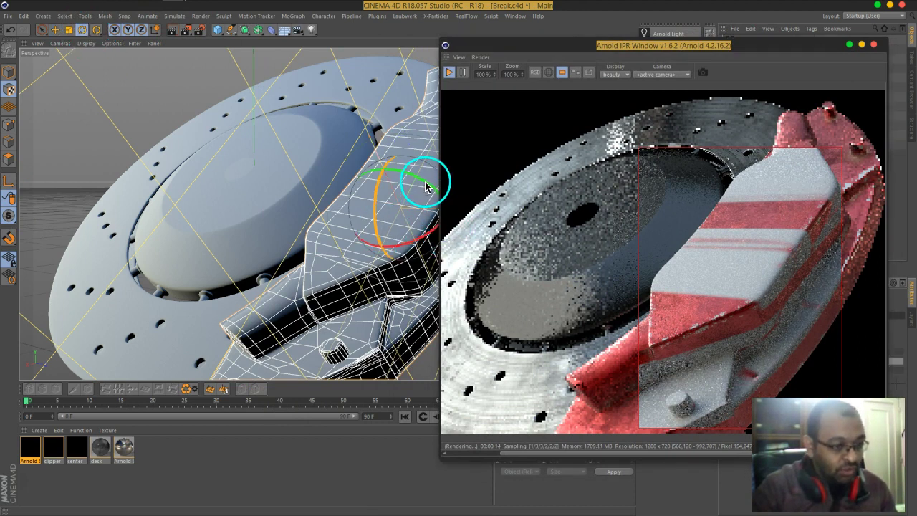
left_click_drag(430, 187, 320, 172)
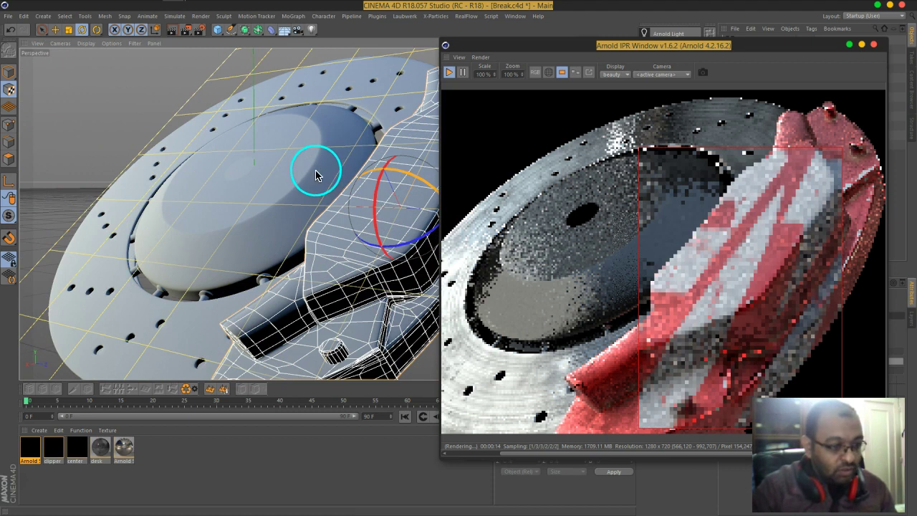
mouse_move(610, 43)
left_mouse_down()
mouse_move(513, 61)
mouse_move(238, 32)
mouse_move(597, 127)
mouse_move(575, 169)
left_mouse_up()
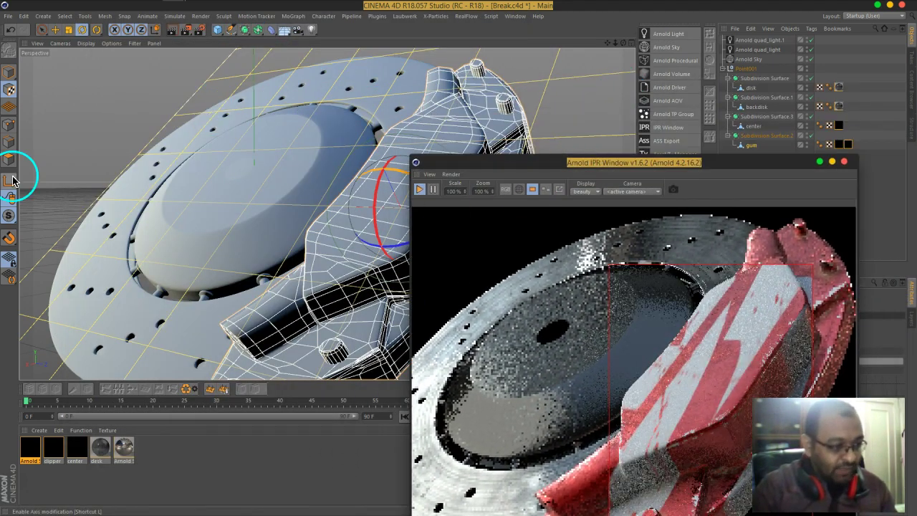
- Scale the projection to about 176%, undo a stray tweak, and dock the IPR window low
left_click(68, 32)
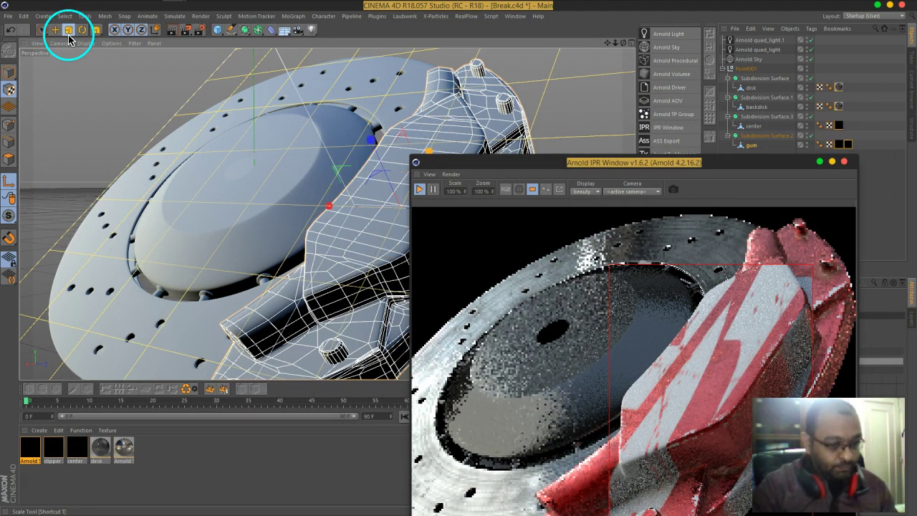
left_click_drag(360, 107, 292, 154, "alt")
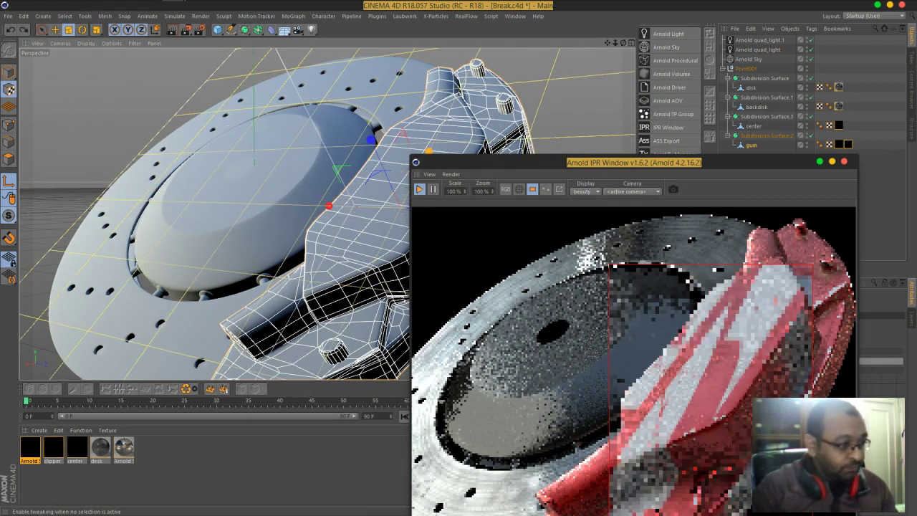
mouse_move(486, 167)
left_mouse_down()
mouse_move(293, 178)
mouse_move(188, 271)
mouse_move(537, 94)
mouse_move(400, 125)
mouse_move(579, 109)
left_mouse_up()
left_click_drag(455, 251, 473, 290)
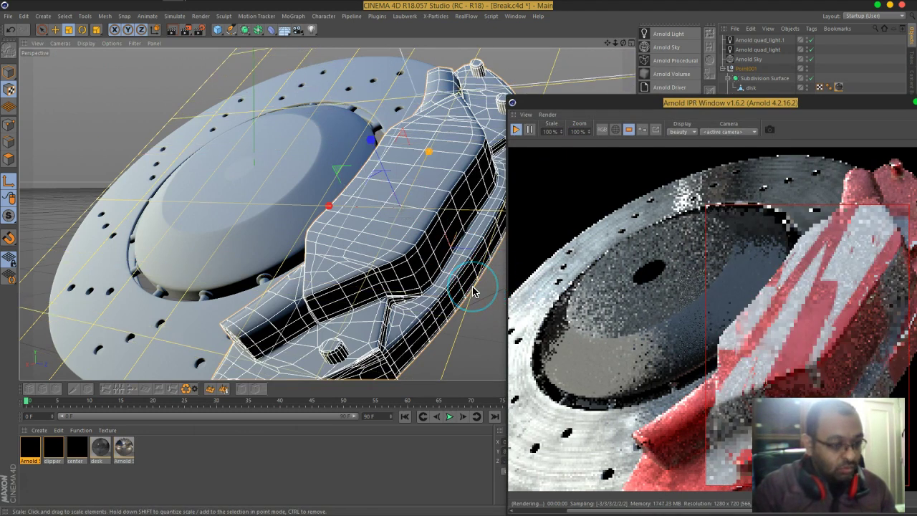
left_click_drag(473, 290, 475, 288)
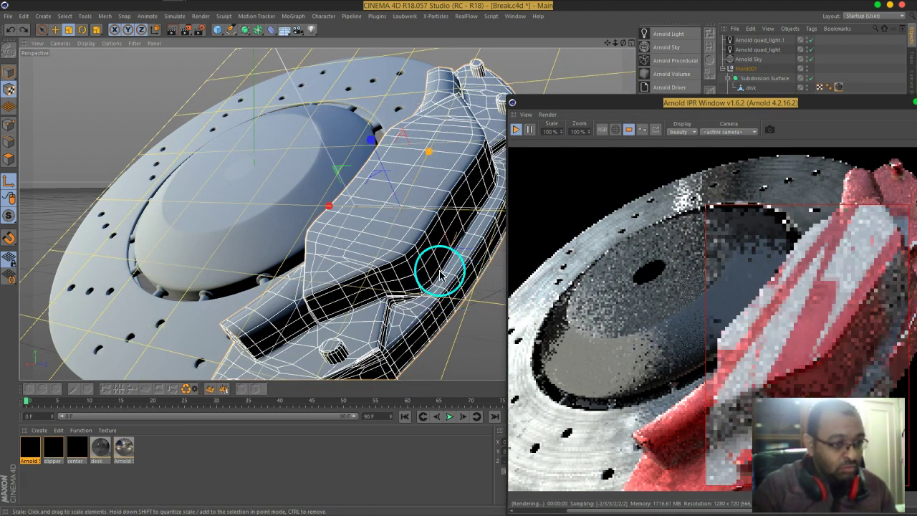
left_click(12, 183)
left_click_drag(637, 115, 655, 151)
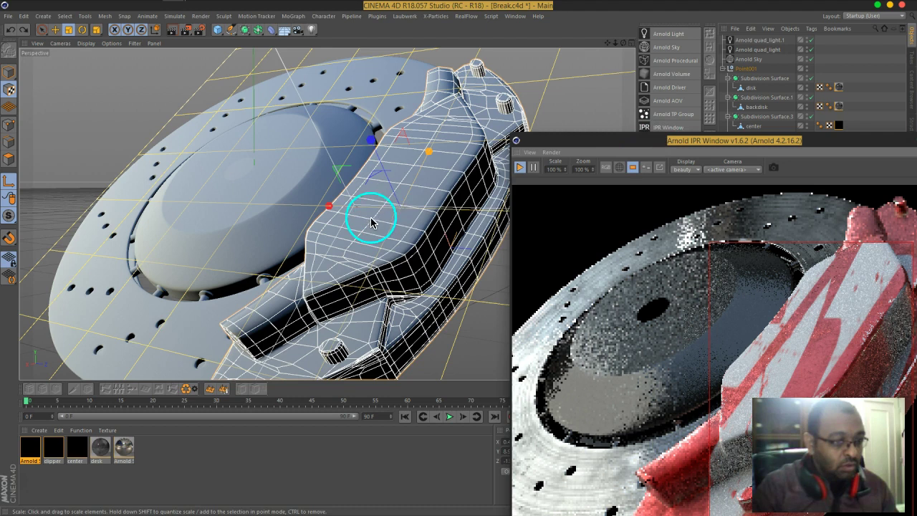
mouse_move(584, 111)
left_mouse_down()
mouse_move(561, 145)
mouse_move(573, 113)
mouse_move(181, 168)
left_mouse_up()
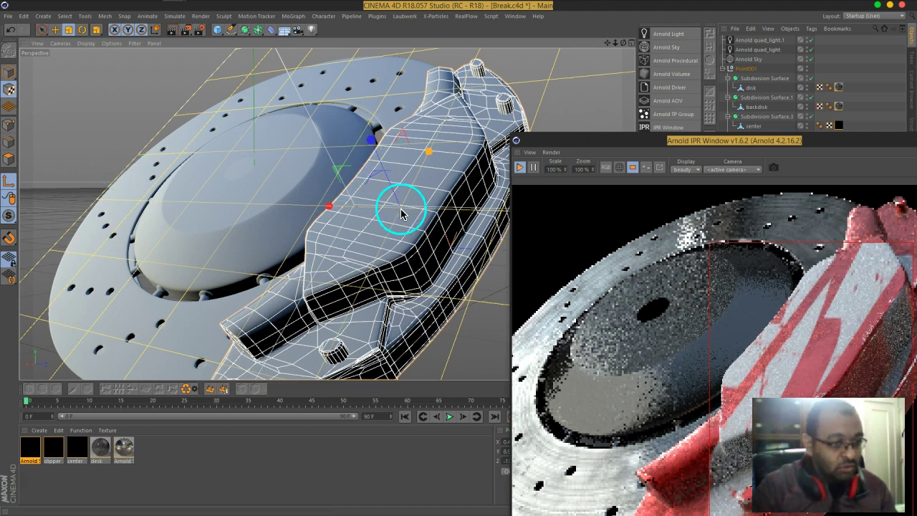
left_click_drag(397, 213, 420, 217)
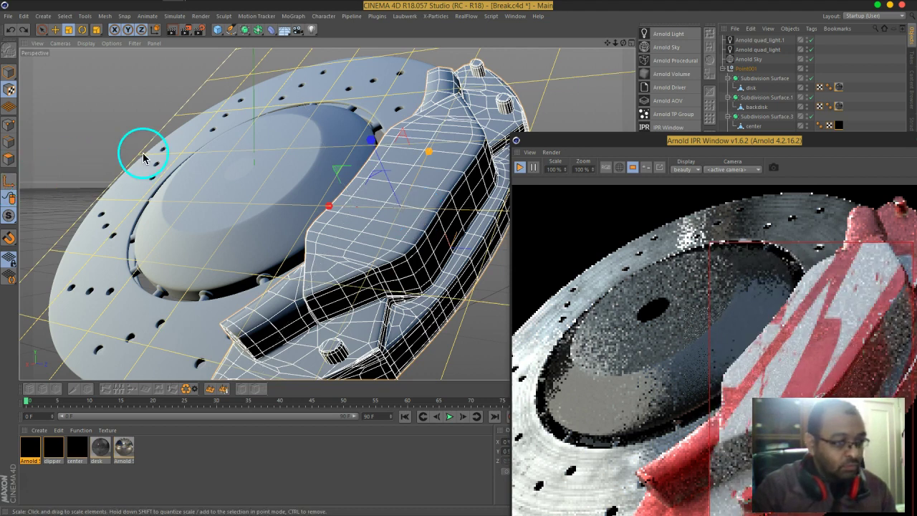
left_click_drag(156, 98, 133, 129)
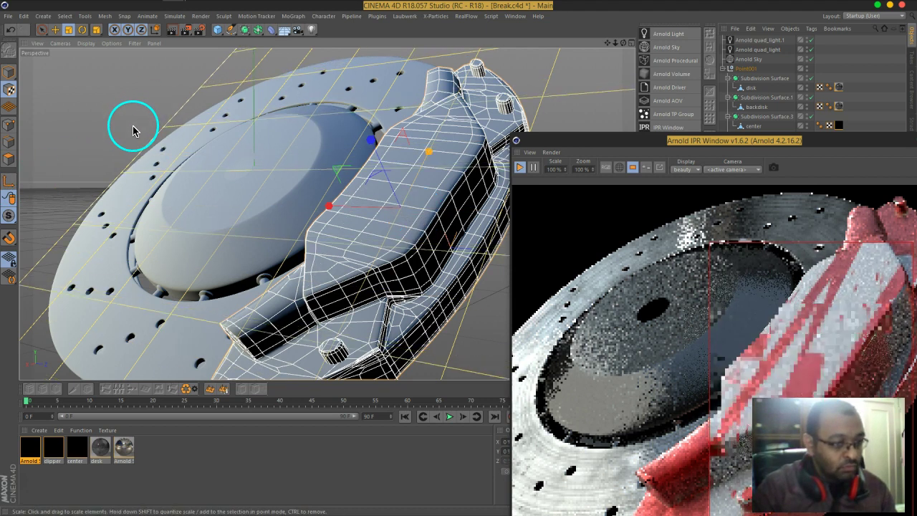
key("ctrl+z")
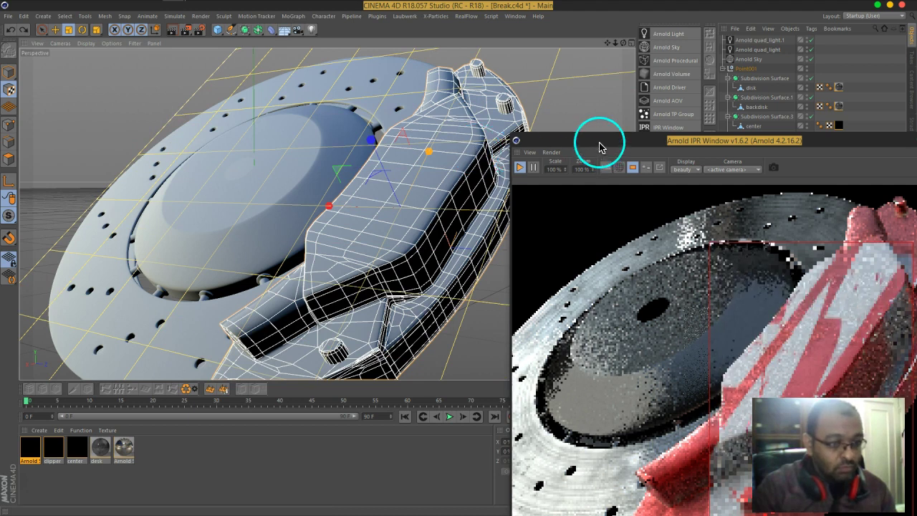
left_click_drag(600, 144, 343, 476)
- Stretch the gum object to 101.6% along its X axis
left_click(874, 178)
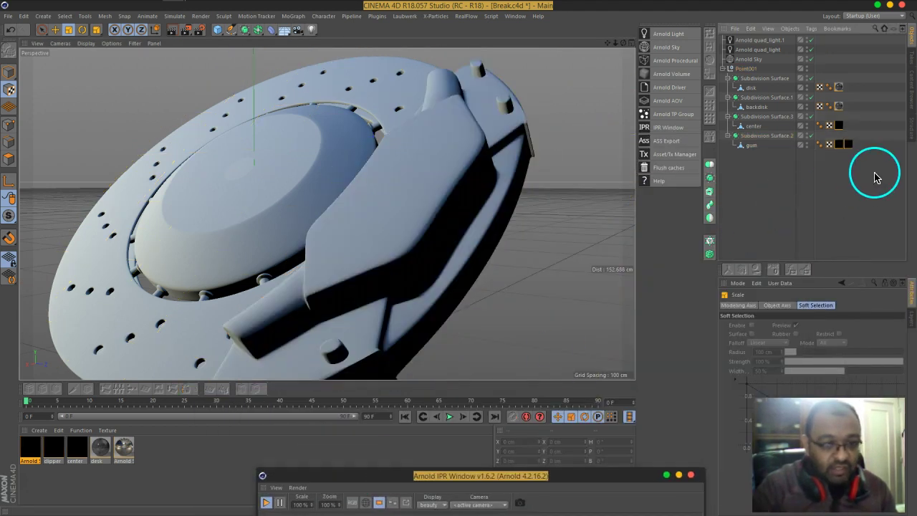
left_click(847, 144)
left_click(751, 145)
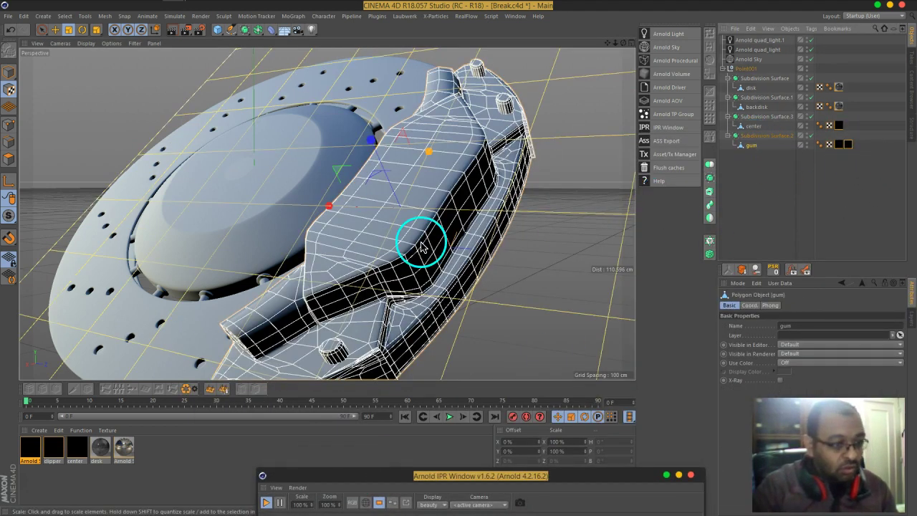
mouse_move(329, 206)
left_mouse_down()
mouse_move(346, 218)
mouse_move(331, 212)
left_mouse_up()
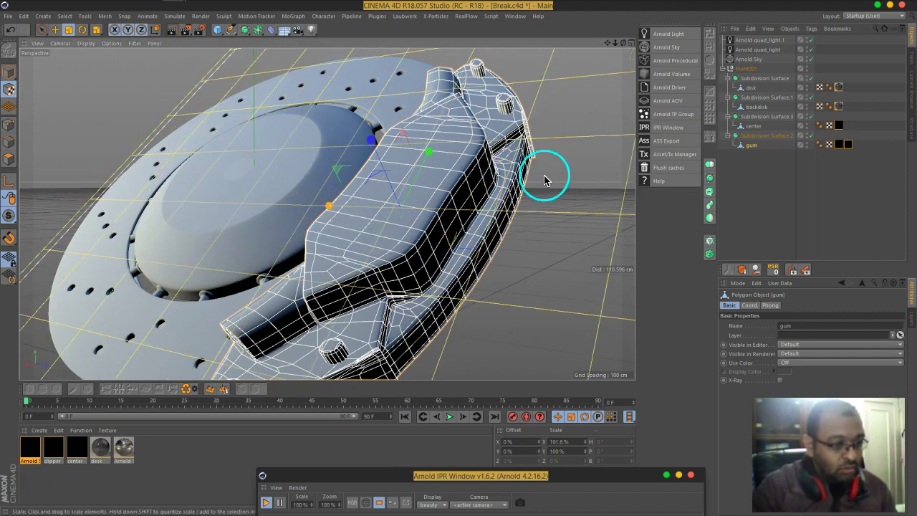
left_click(56, 30)
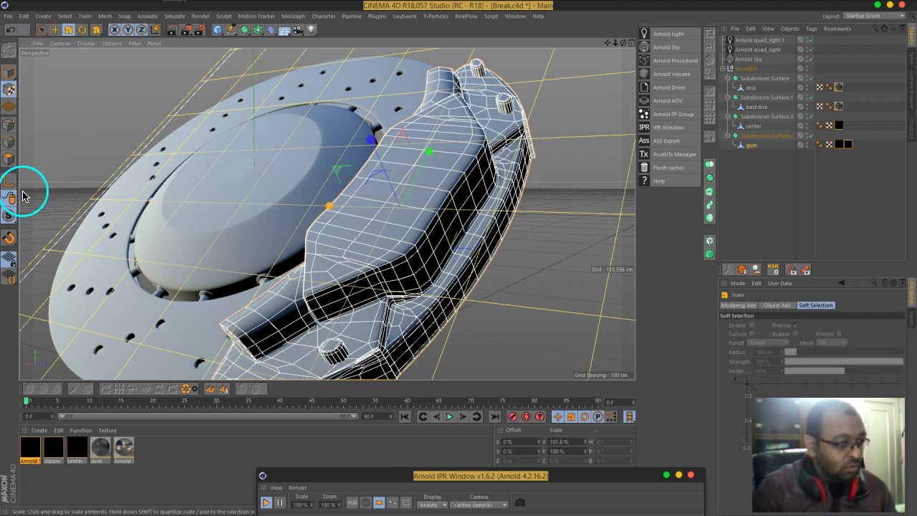
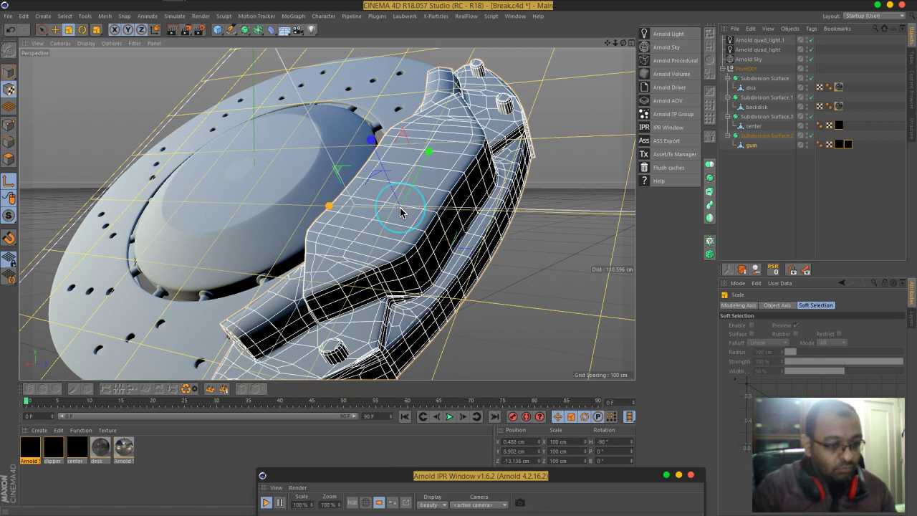
- Undo the stray scale, move the Arnold IPR window up and turn off region render
left_click_drag(401, 212, 388, 229)
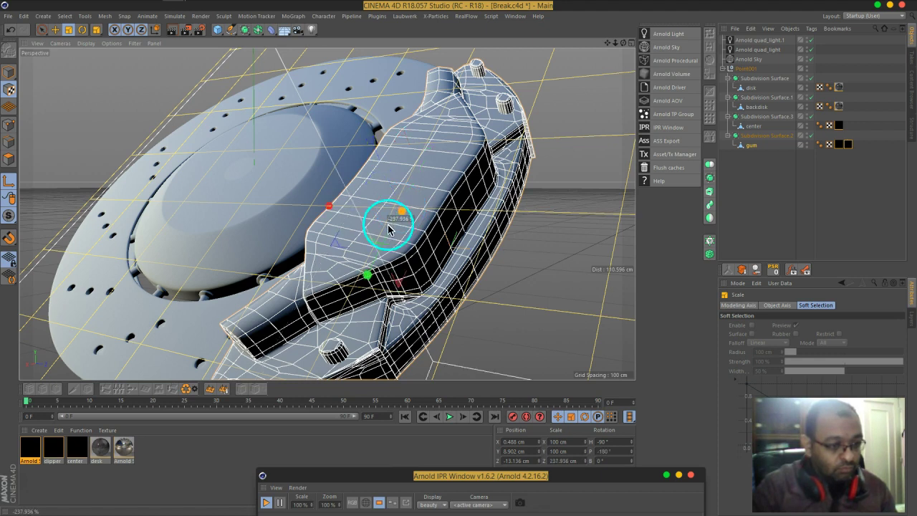
key("ctrl+z")
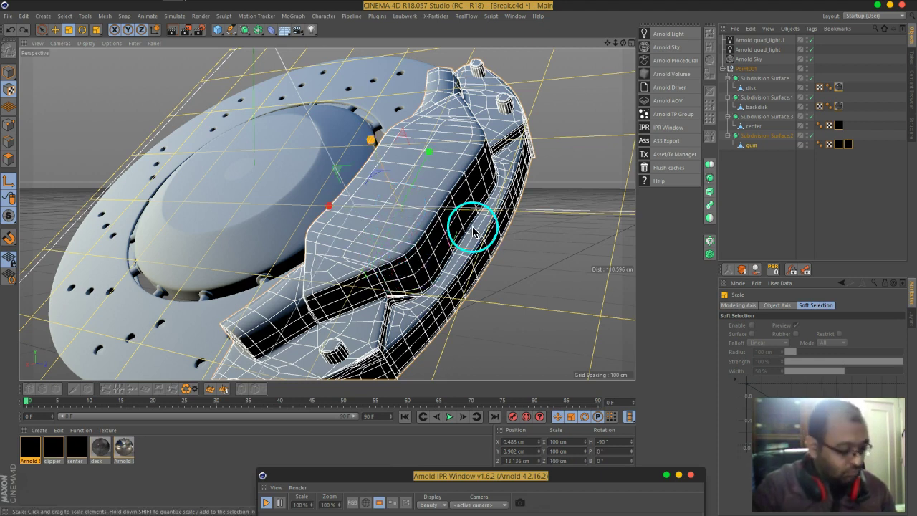
left_click_drag(473, 231, 493, 452, "alt")
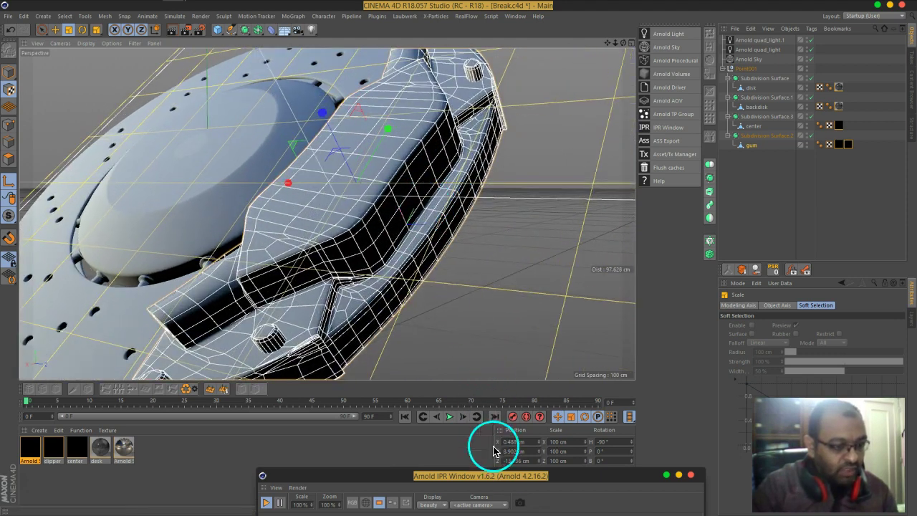
left_click_drag(516, 482, 719, 64)
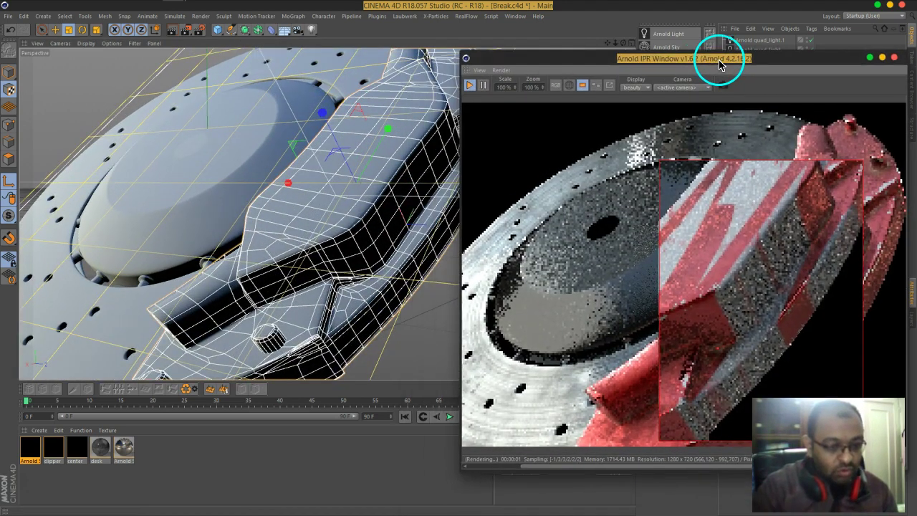
left_click(581, 85)
- Select the box around the caliper and scale it down so the logo appears
mouse_move(184, 265)
left_mouse_down("alt")
mouse_move(330, 220)
mouse_move(272, 189)
left_mouse_up("alt")
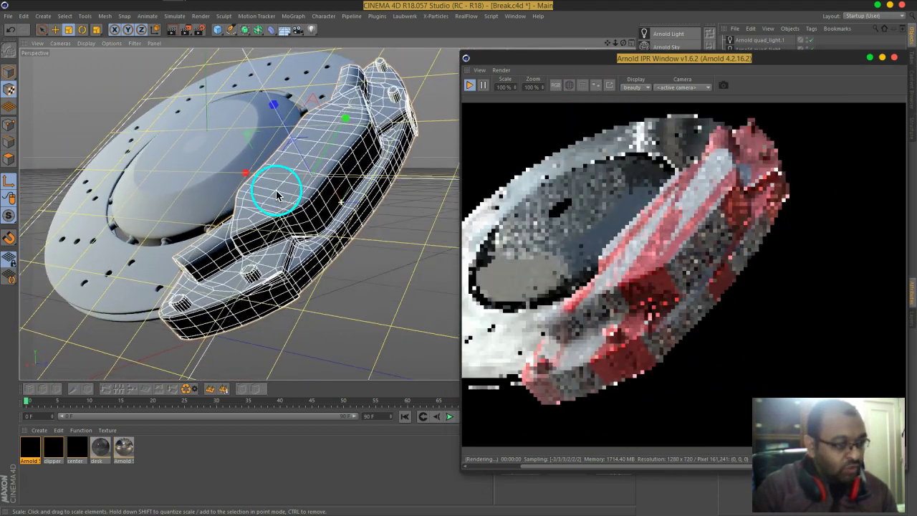
mouse_move(327, 256)
left_mouse_down("alt")
mouse_move(368, 231)
mouse_move(422, 266)
mouse_move(286, 312)
left_mouse_up("alt")
left_click(198, 327)
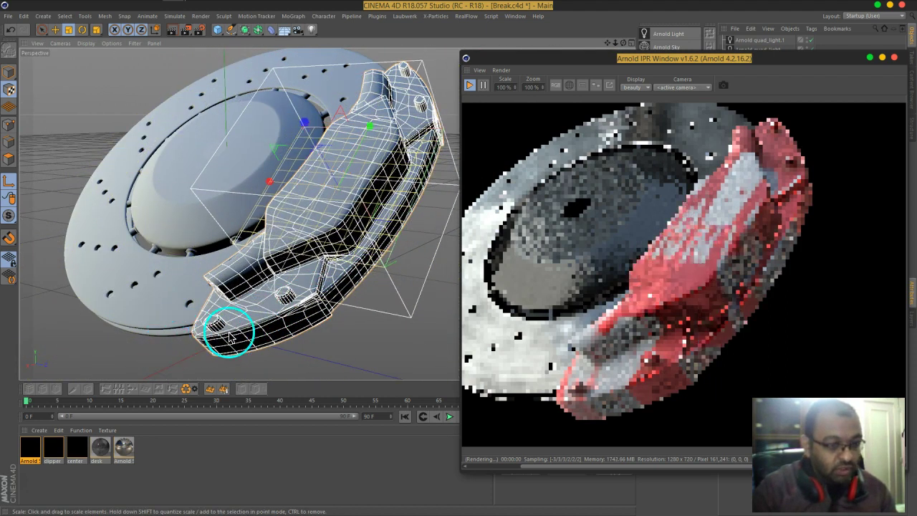
scroll(352, 181, "up", 3)
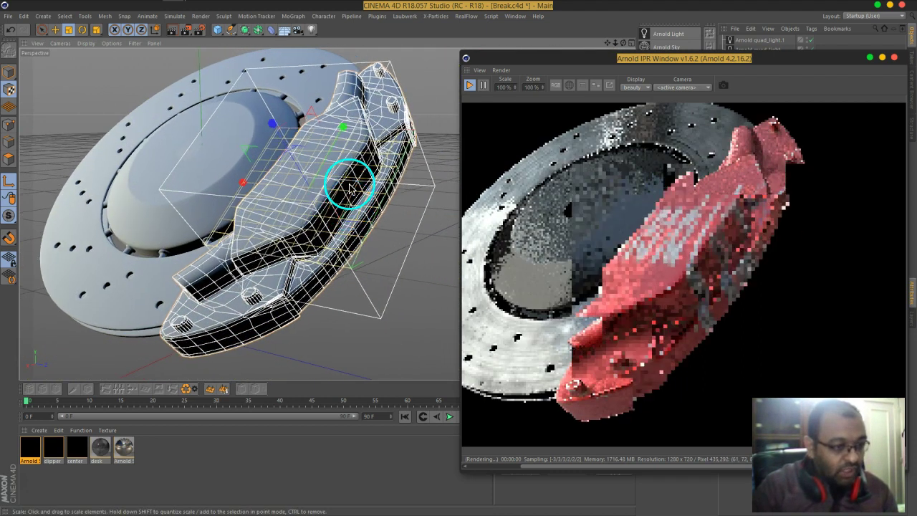
scroll(350, 186, "up", 3)
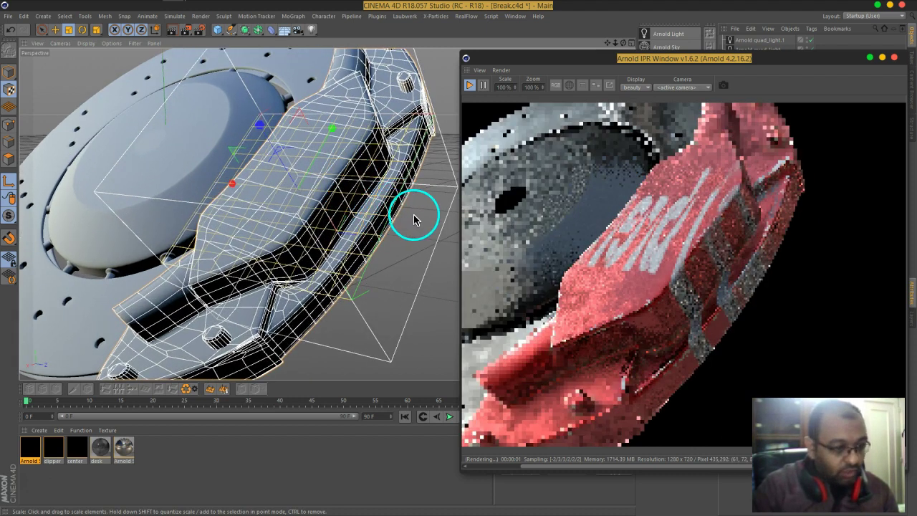
left_click_drag(402, 231, 320, 284)
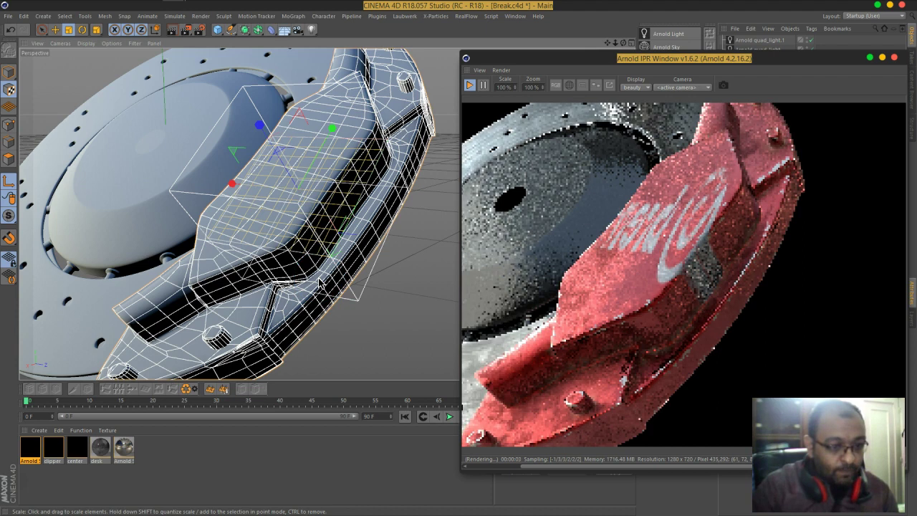
left_click(136, 90)
- Rotate the decal box to reorient the logo, orbiting to view the caliper side
left_click(82, 30)
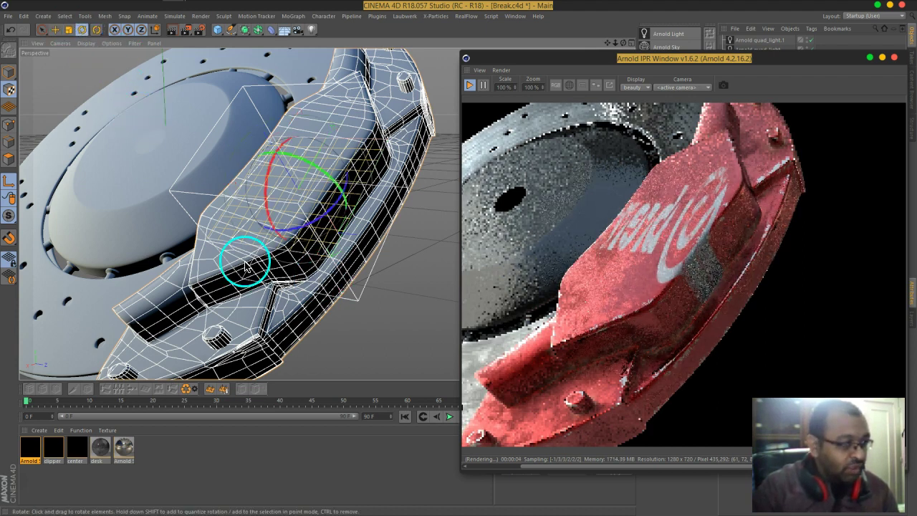
mouse_move(291, 244)
left_mouse_down()
mouse_move(296, 225)
mouse_move(360, 185)
mouse_move(354, 164)
left_mouse_up()
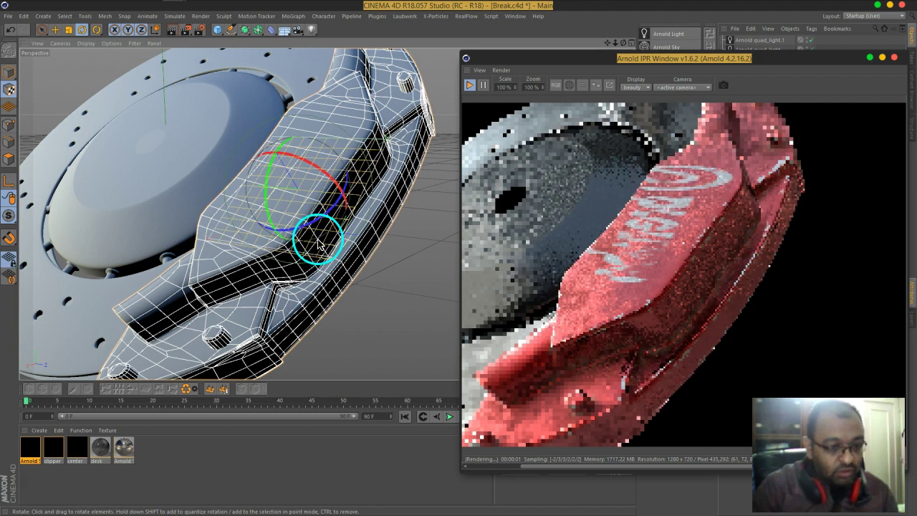
left_click_drag(319, 245, 346, 245, "alt")
left_click_drag(360, 256, 387, 234, "alt")
mouse_move(379, 194)
left_mouse_down("alt")
mouse_move(375, 236)
mouse_move(277, 266)
mouse_move(255, 246)
left_mouse_up("alt")
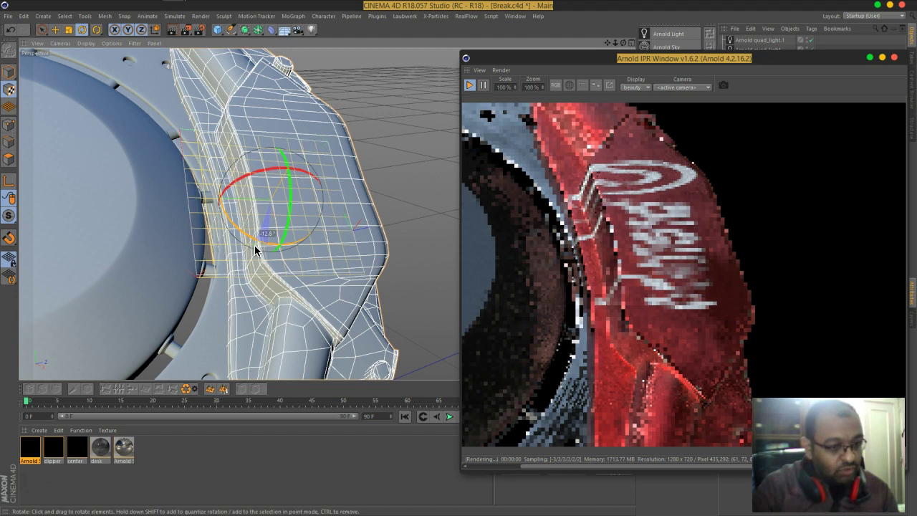
- Narrow the decal box to 85.552% along X and shift it 1.573 cm along X
left_click(68, 29)
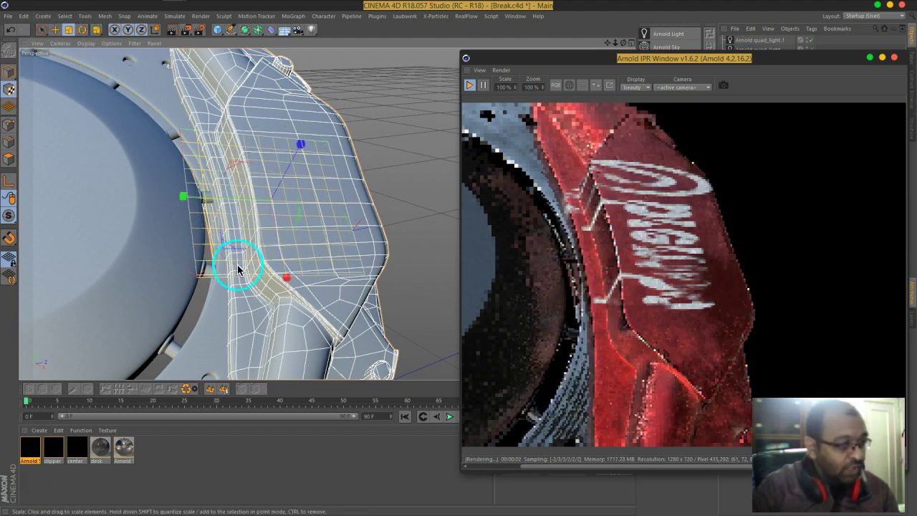
left_click_drag(185, 197, 204, 200)
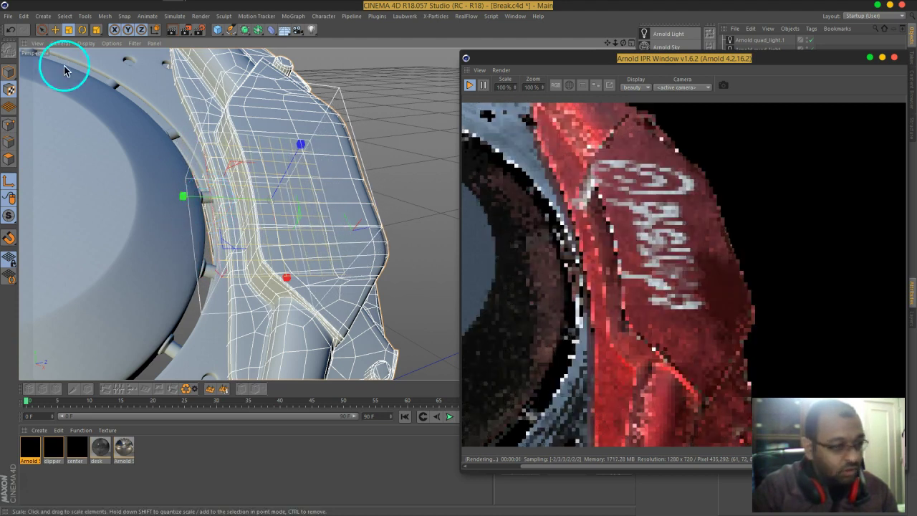
left_click(55, 29)
mouse_move(189, 197)
left_mouse_down()
mouse_move(224, 198)
mouse_move(213, 198)
left_mouse_up()
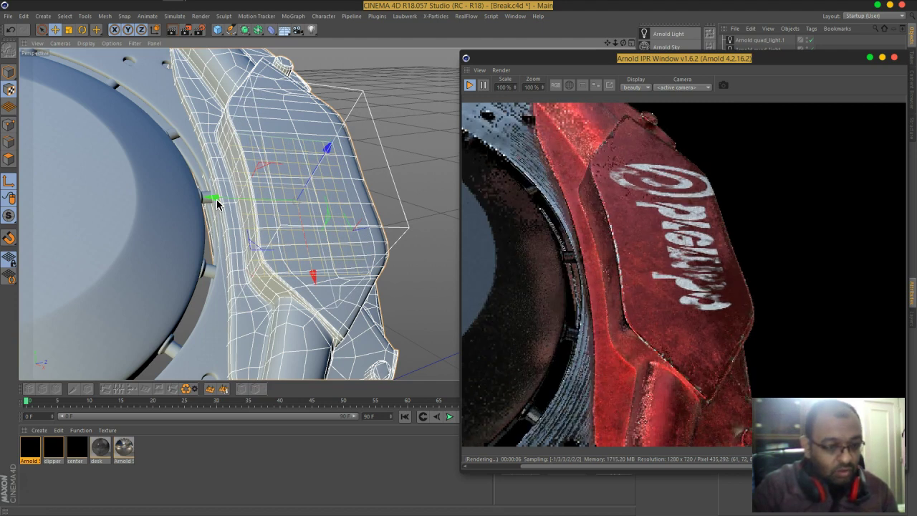
- Turn the decal -190° so the logo runs along the caliper, then shrink it to about 95%
left_click(82, 30)
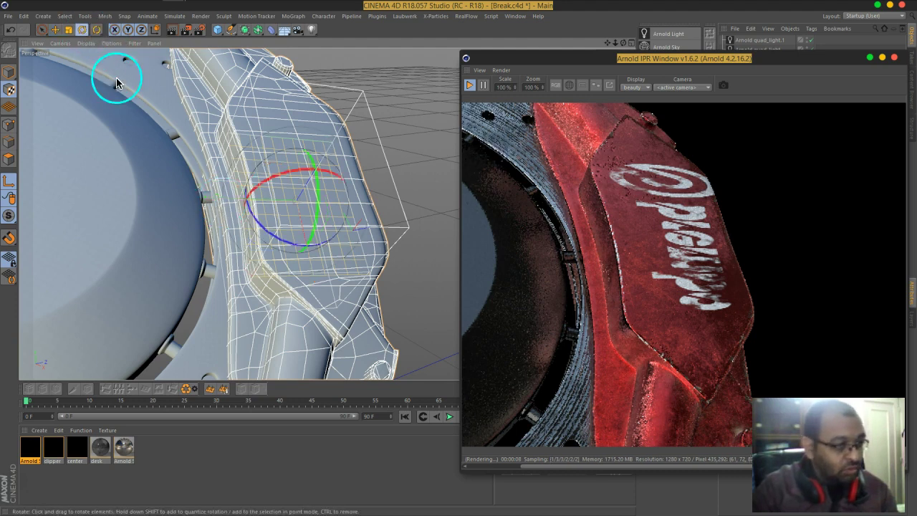
mouse_move(273, 242)
left_mouse_down()
mouse_move(340, 169)
mouse_move(332, 147)
left_mouse_up()
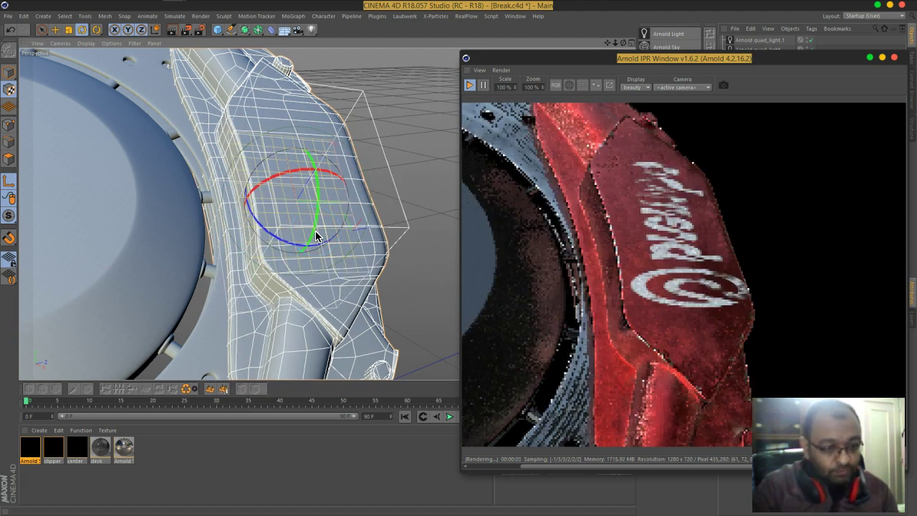
left_click_drag(335, 226, 337, 230)
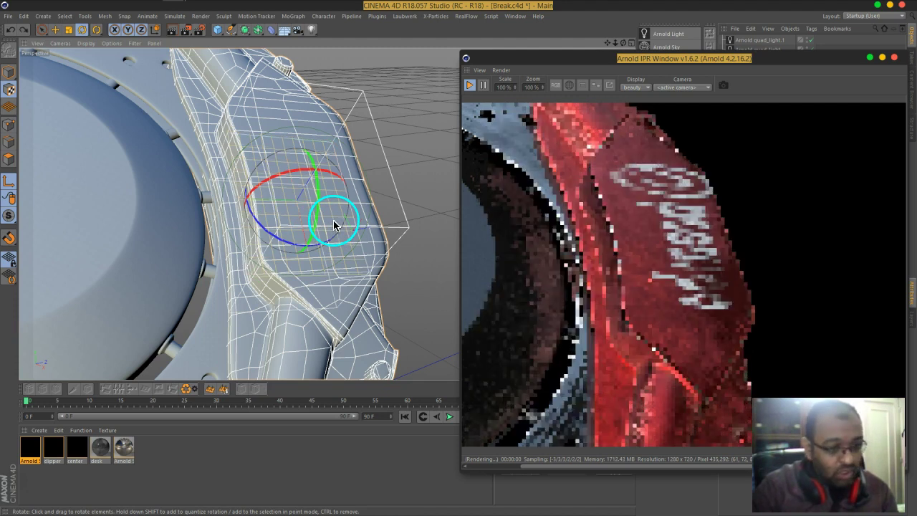
left_click_drag(296, 205, 281, 181)
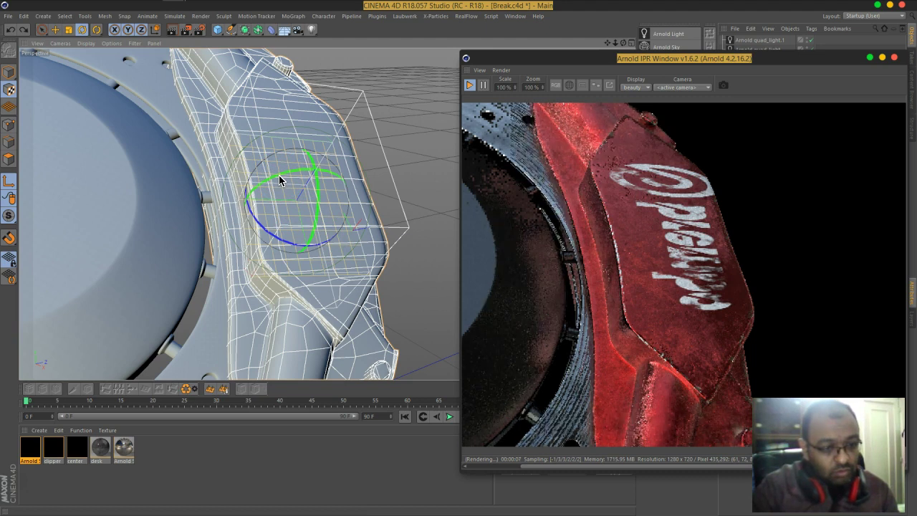
mouse_move(280, 180)
left_mouse_down()
mouse_move(359, 180)
mouse_move(450, 208)
mouse_move(509, 264)
mouse_move(477, 346)
left_mouse_up()
mouse_move(448, 374)
left_mouse_down()
mouse_move(430, 385)
mouse_move(423, 318)
left_mouse_up()
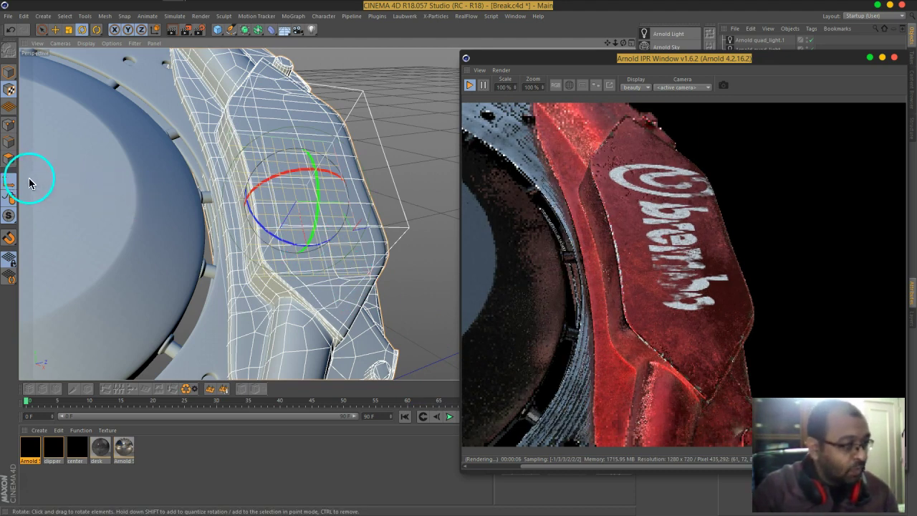
left_click(68, 29)
left_click_drag(344, 217, 362, 205)
- Move the logo decal down the caliper, shifting it about 2 cm along its length
left_click(11, 50)
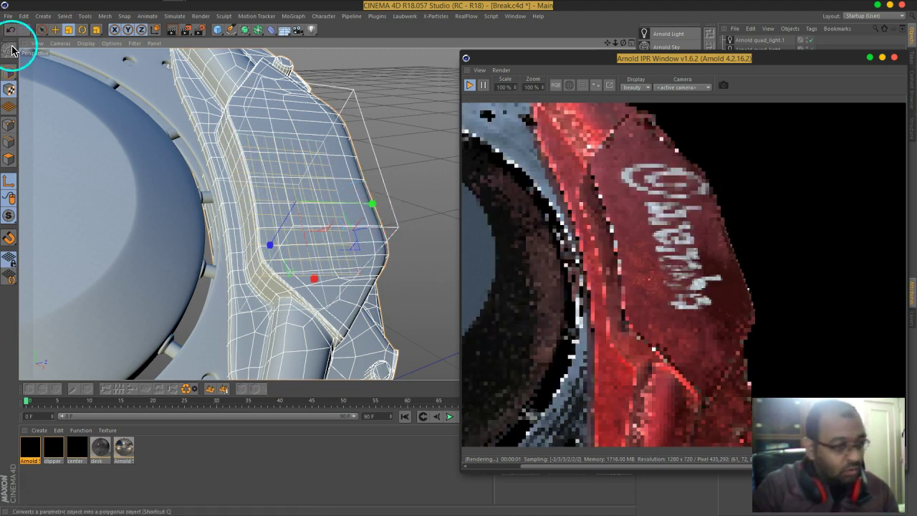
left_click(54, 30)
scroll(195, 181, "up", 3)
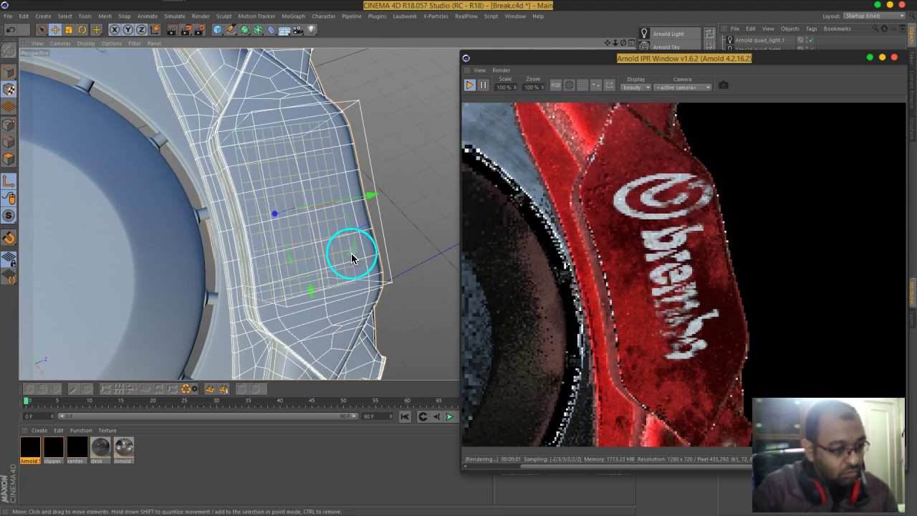
left_click_drag(351, 259, 355, 276)
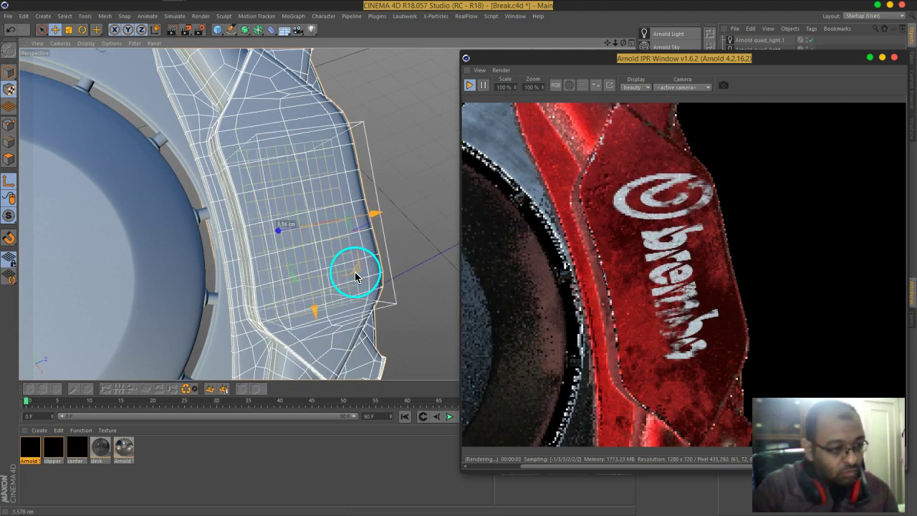
left_click_drag(374, 215, 362, 220)
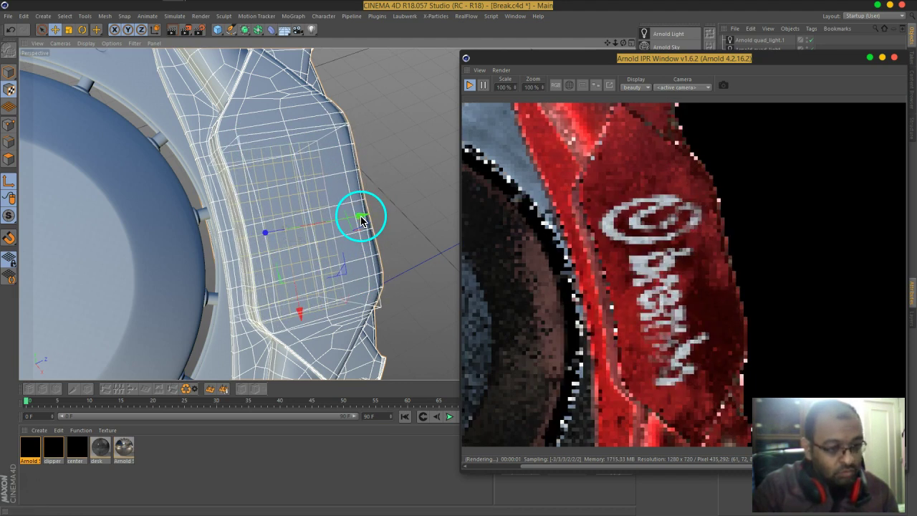
left_click_drag(362, 220, 299, 281)
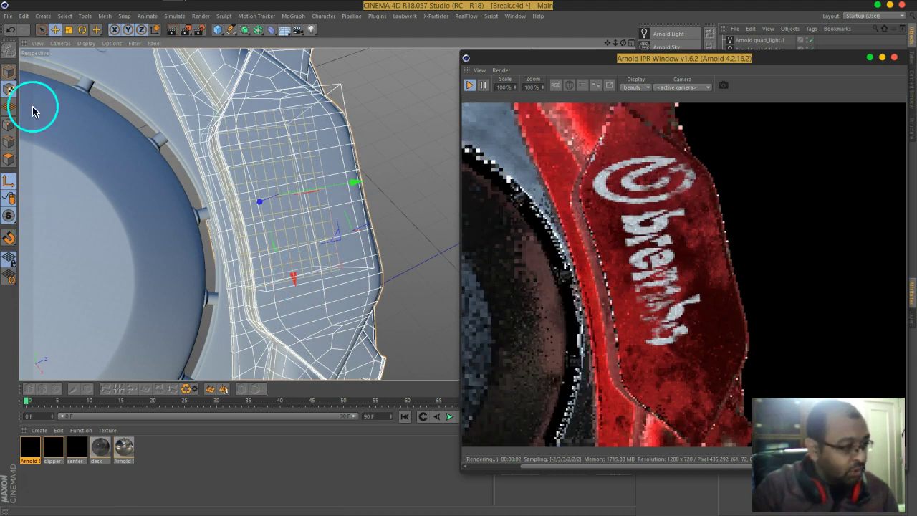
- Enlarge the decal to about 117%, nudge it about 1.2 cm, then return to Model mode
left_click(71, 34)
left_click_drag(277, 297, 304, 311)
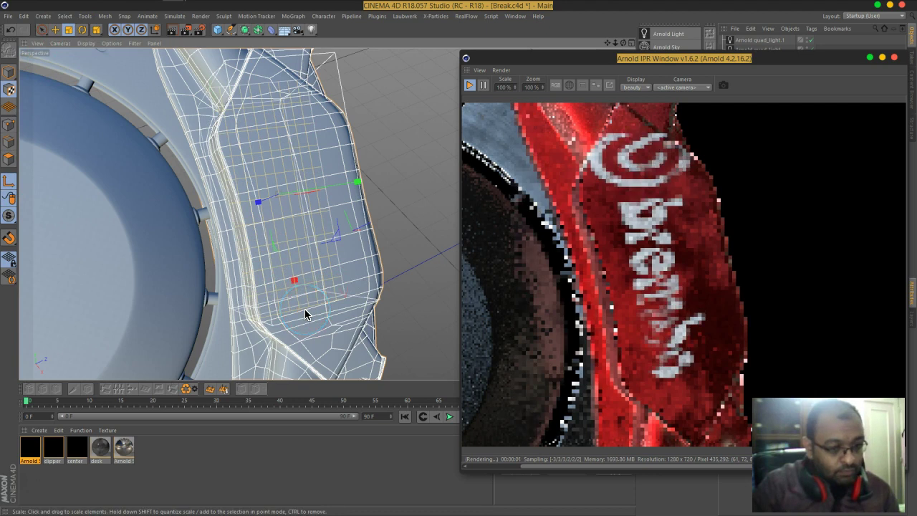
left_click(55, 29)
mouse_move(260, 285)
left_mouse_down()
mouse_move(305, 296)
mouse_move(300, 303)
left_mouse_up()
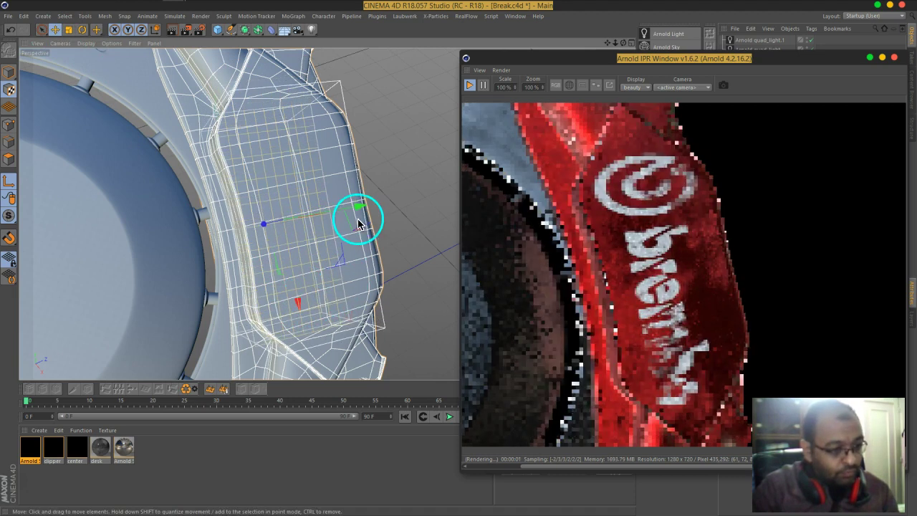
left_click_drag(361, 213, 363, 207)
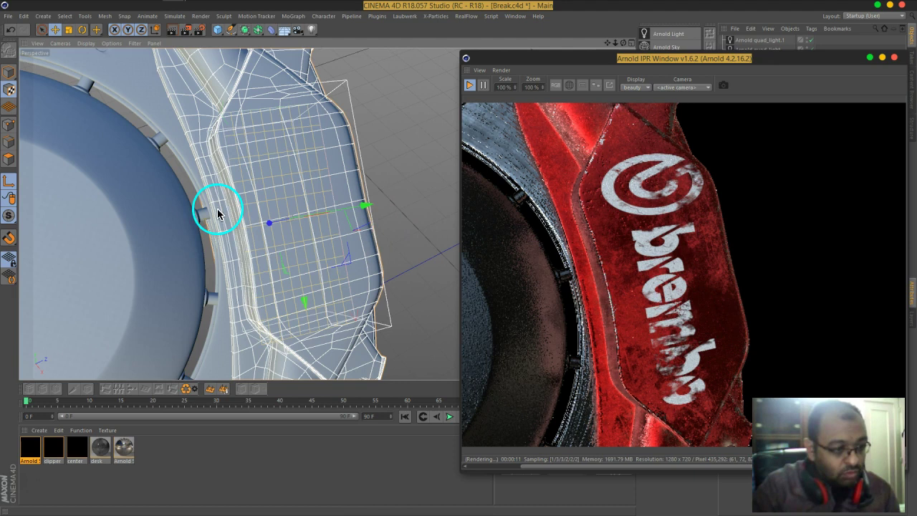
left_click(14, 93)
- Orbit out to see the whole brake disc and move the Arnold IPR window up and left
left_click(18, 75)
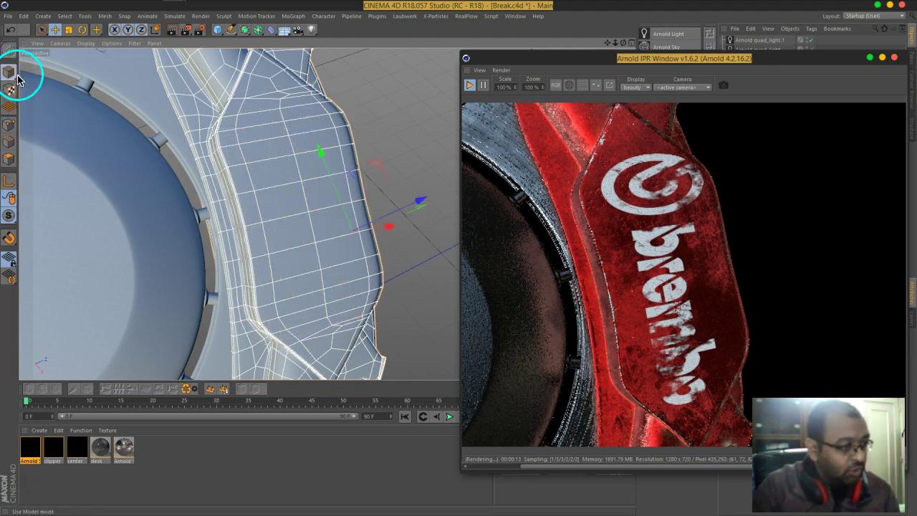
mouse_move(408, 288)
left_mouse_down("alt")
mouse_move(332, 231)
mouse_move(338, 199)
mouse_move(378, 246)
left_mouse_up("alt")
mouse_move(323, 229)
left_mouse_down("alt")
mouse_move(307, 248)
mouse_move(293, 246)
mouse_move(328, 230)
mouse_move(389, 253)
mouse_move(364, 236)
left_mouse_up("alt")
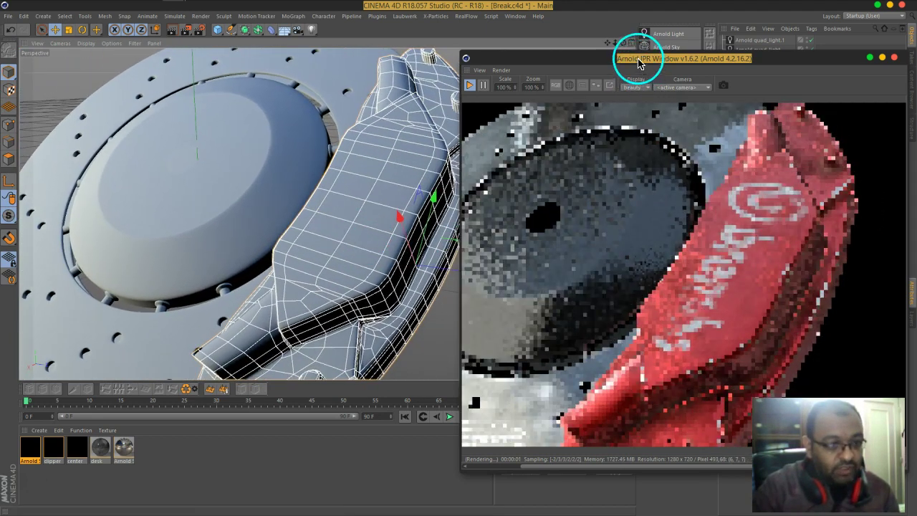
left_click_drag(638, 59, 442, 28)
left_click(541, 199)
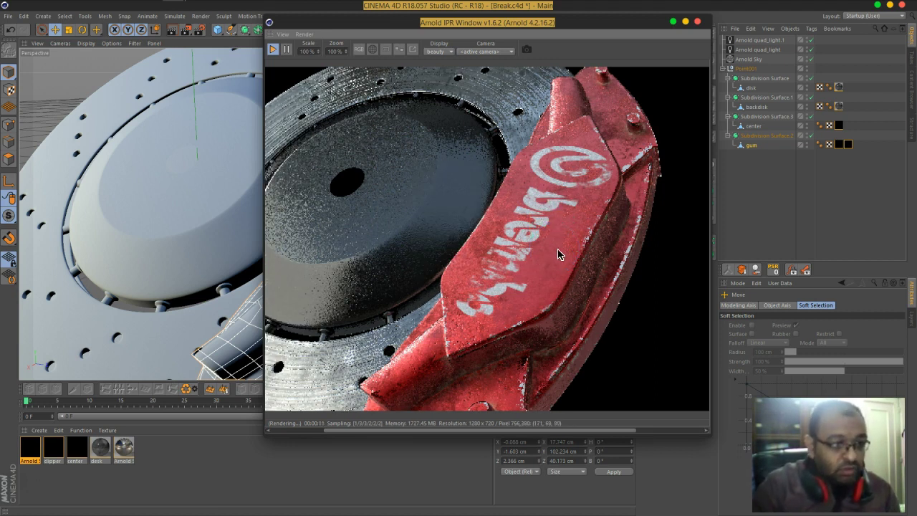
- Rename the first Arnold material to 'mark' and show its Material page in the Material Editor
left_click(69, 480)
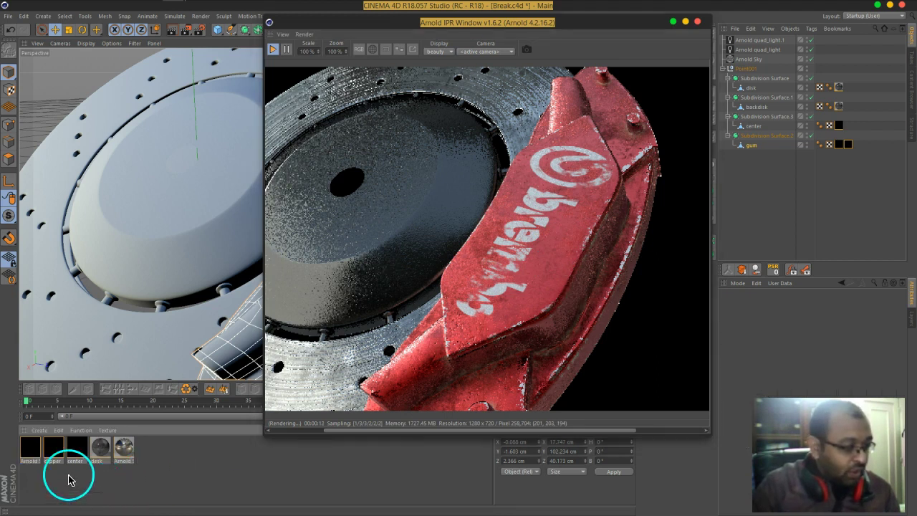
double_click(31, 460)
type("mask")
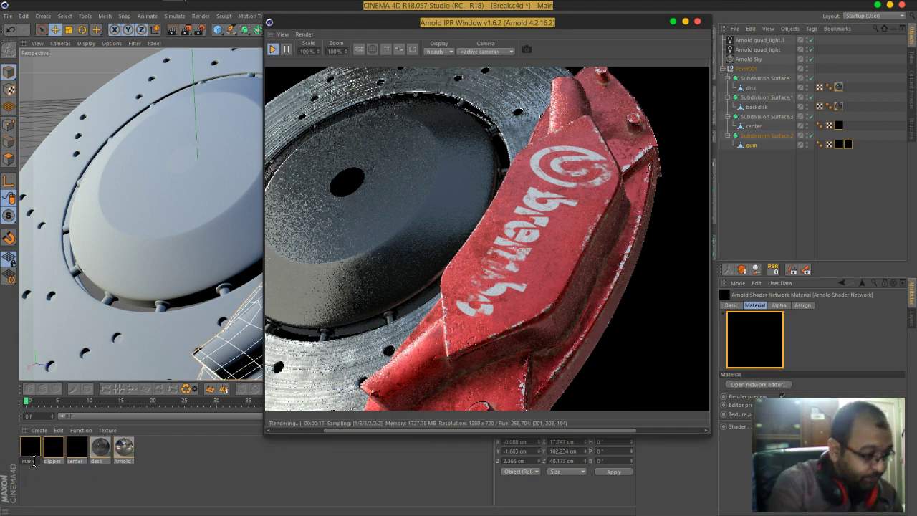
double_click(31, 446)
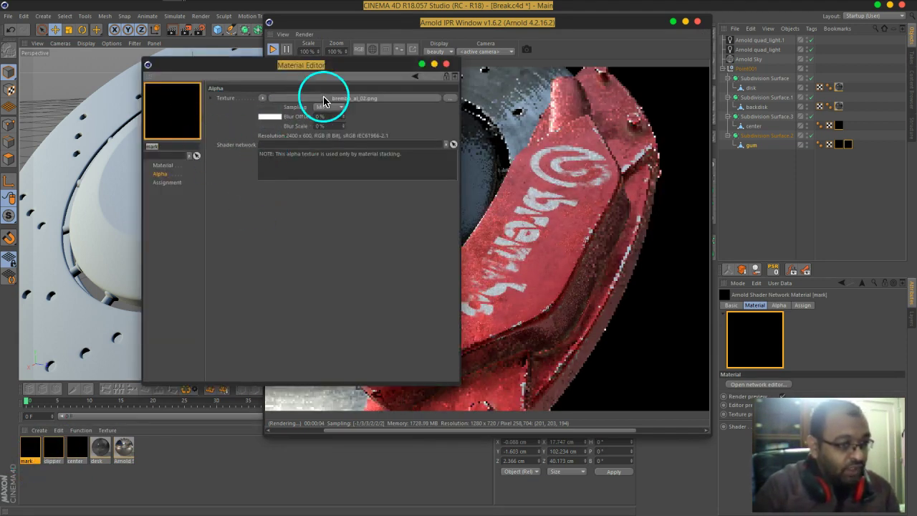
left_click(162, 165)
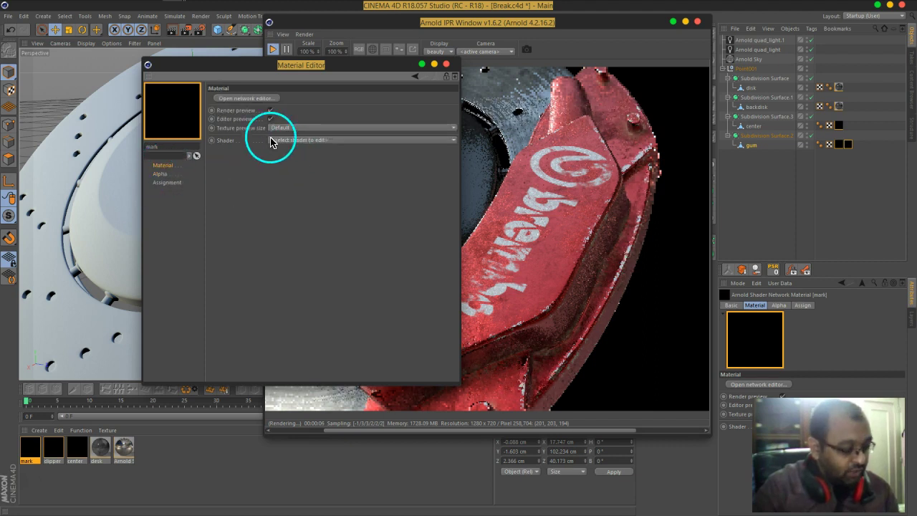